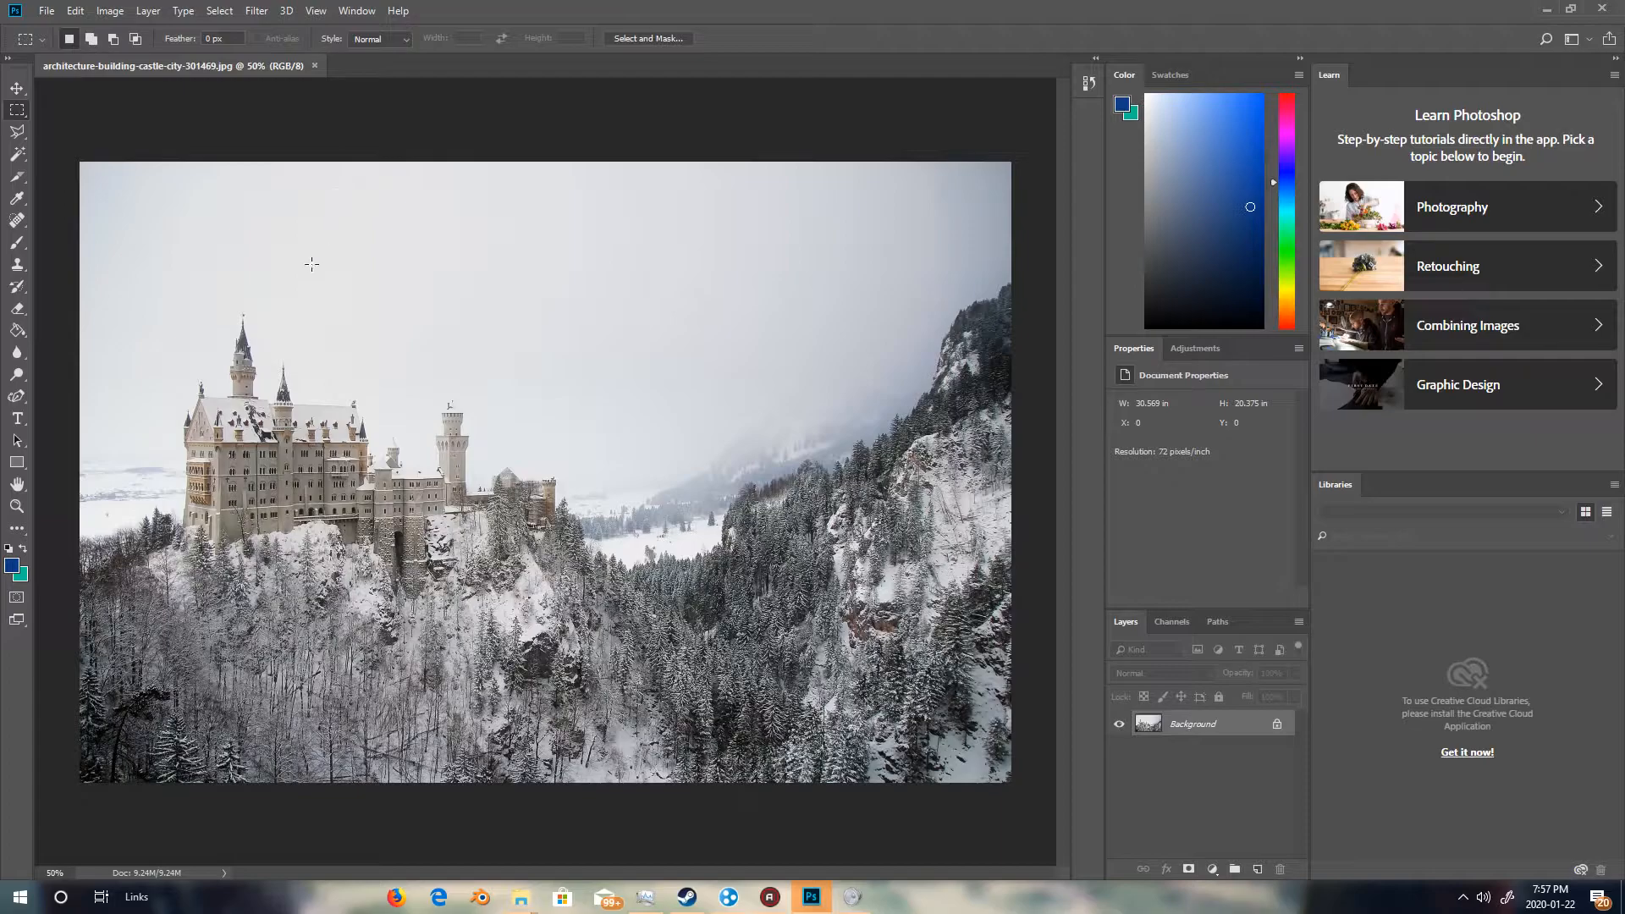
# Create a new empty layer above the castle photo background.
pyautogui.click(148, 11)
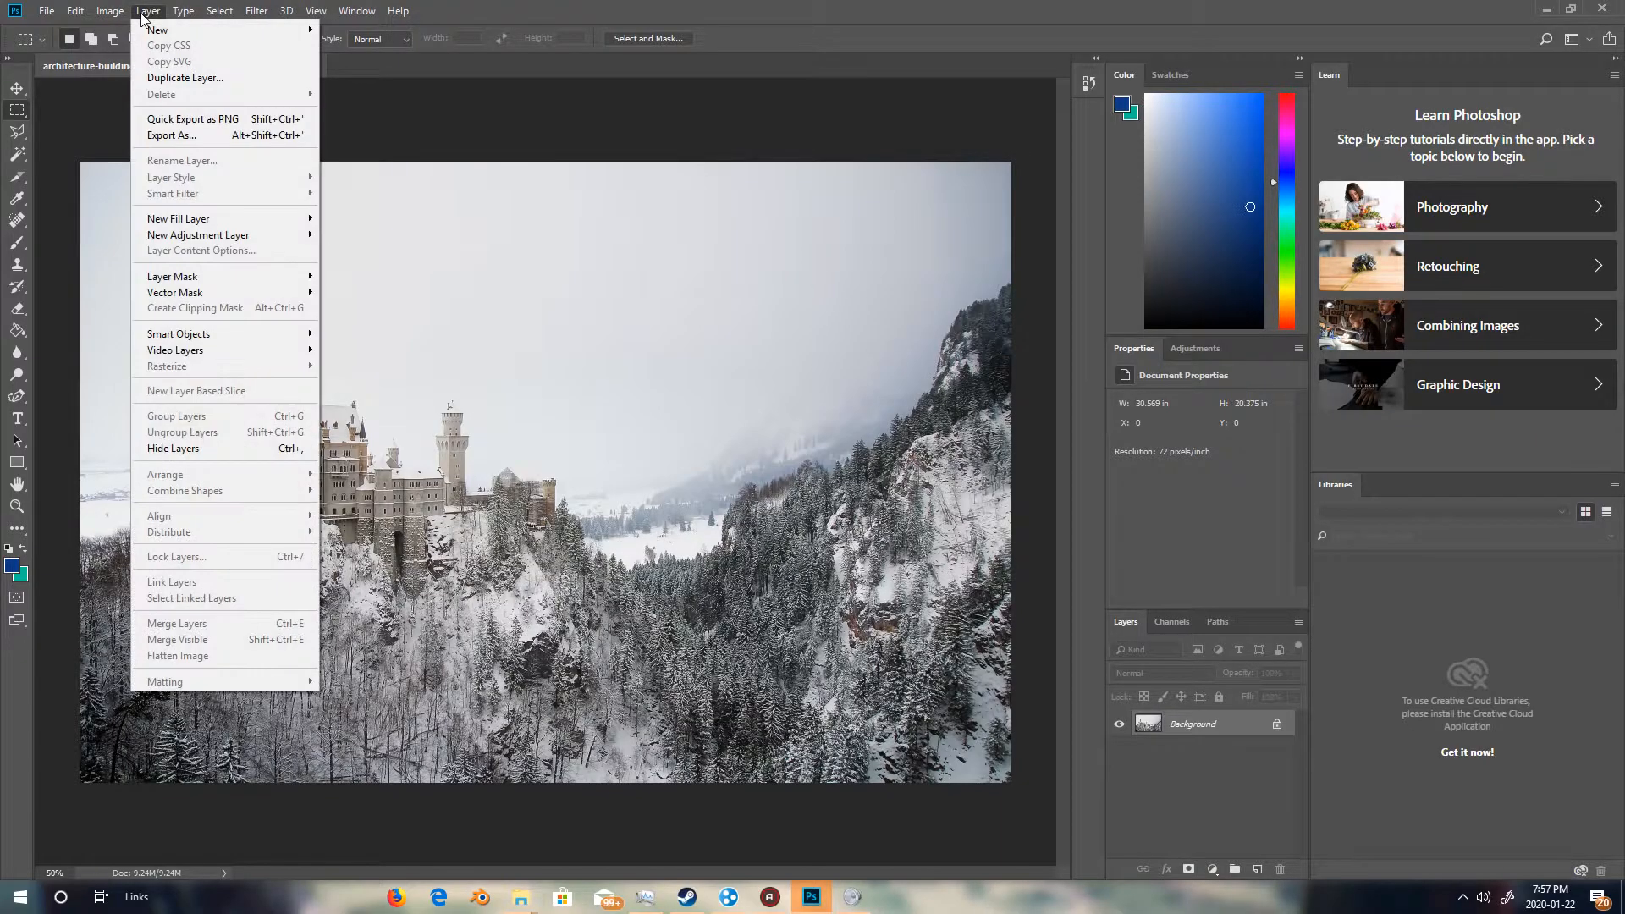
pyautogui.moveTo(164, 32)
pyautogui.click(373, 31)
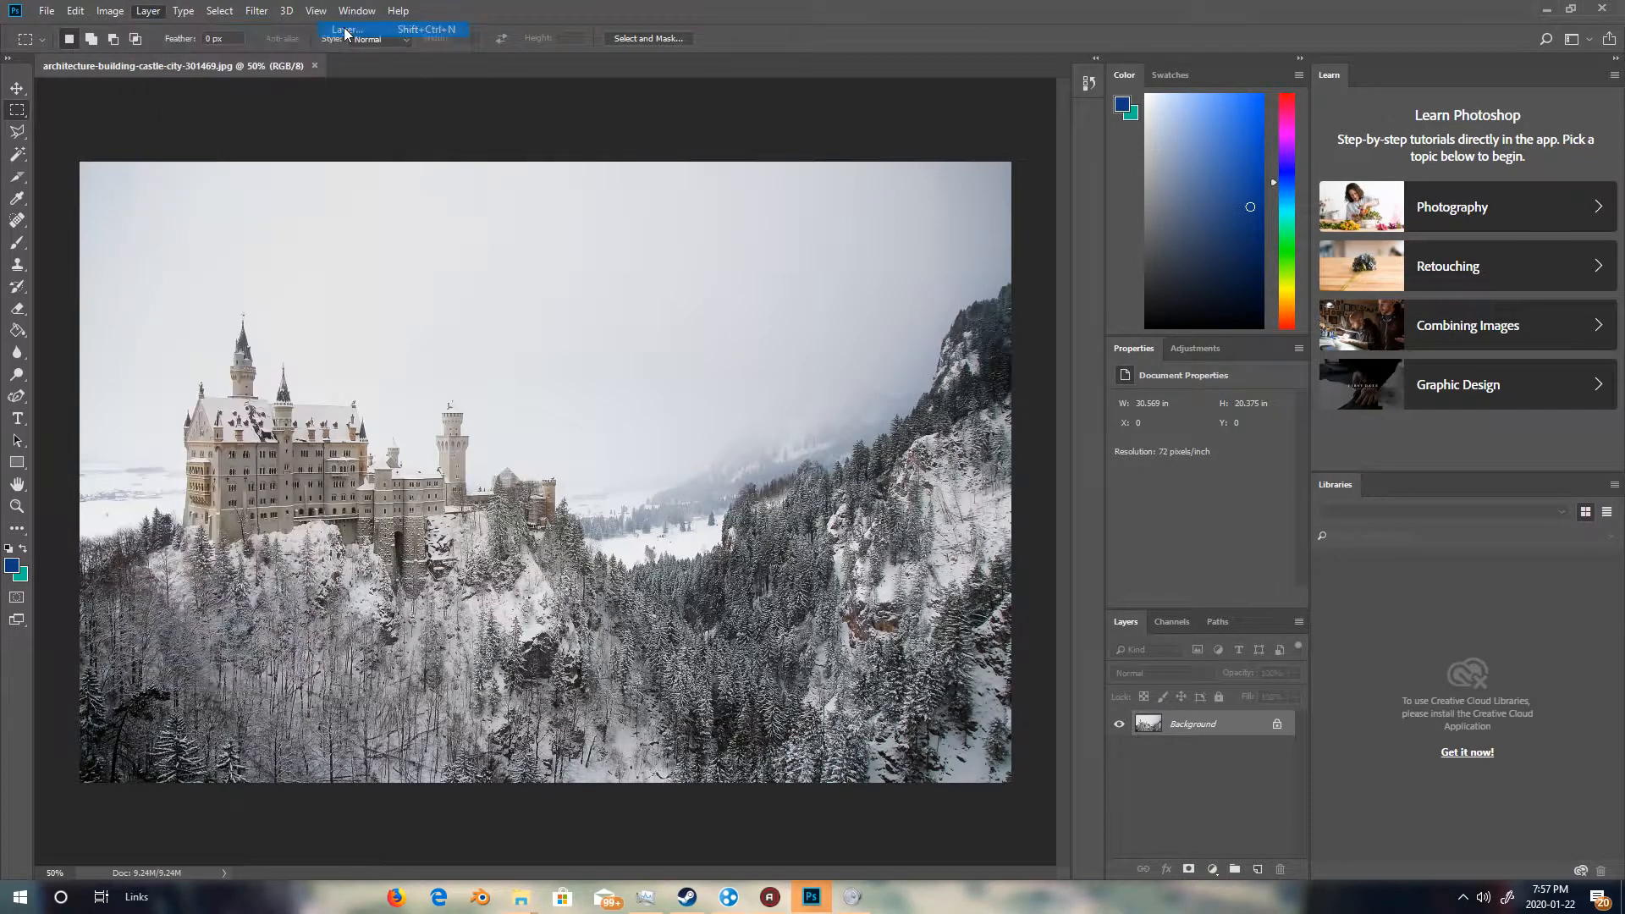
pyautogui.click(949, 267)
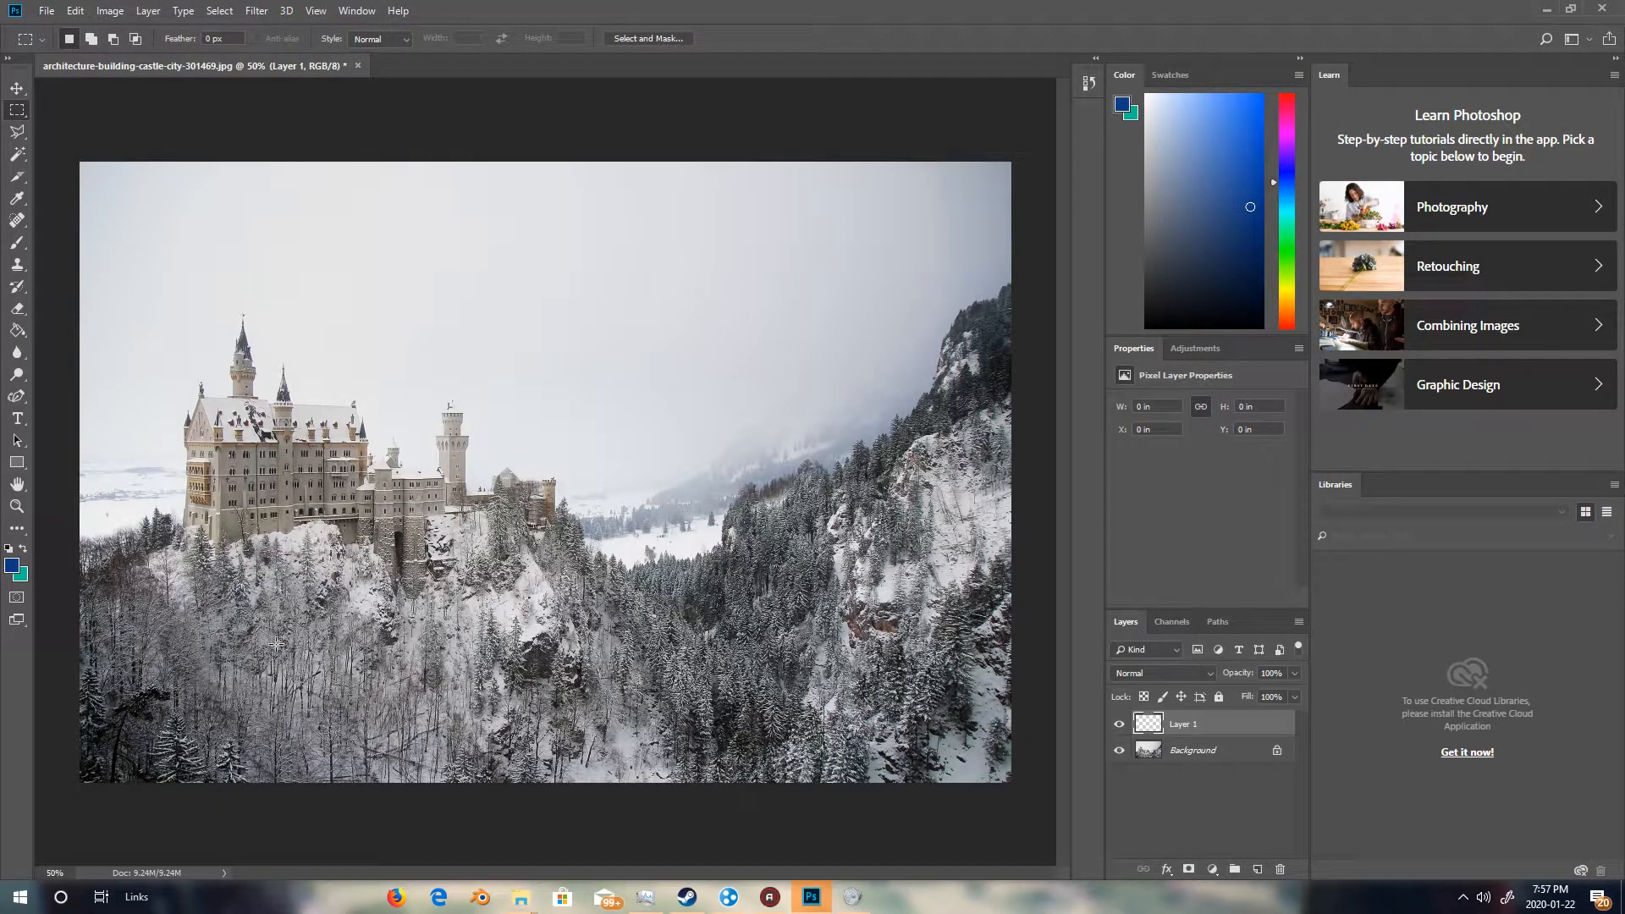
# Fill the new layer with black.
pyautogui.click(75, 11)
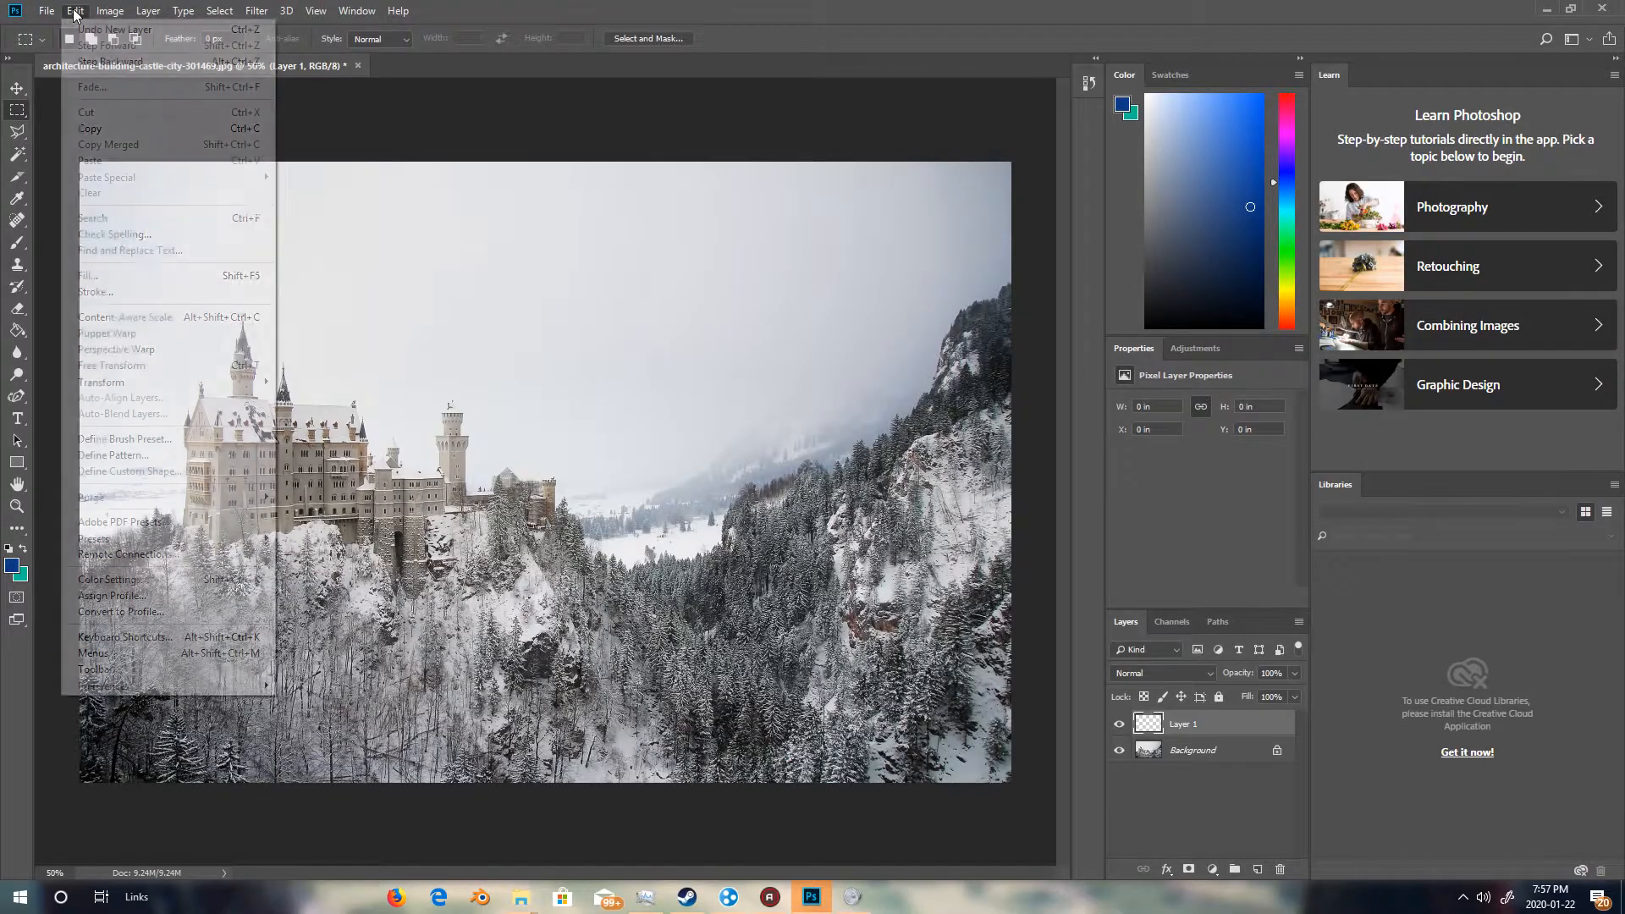
pyautogui.click(148, 277)
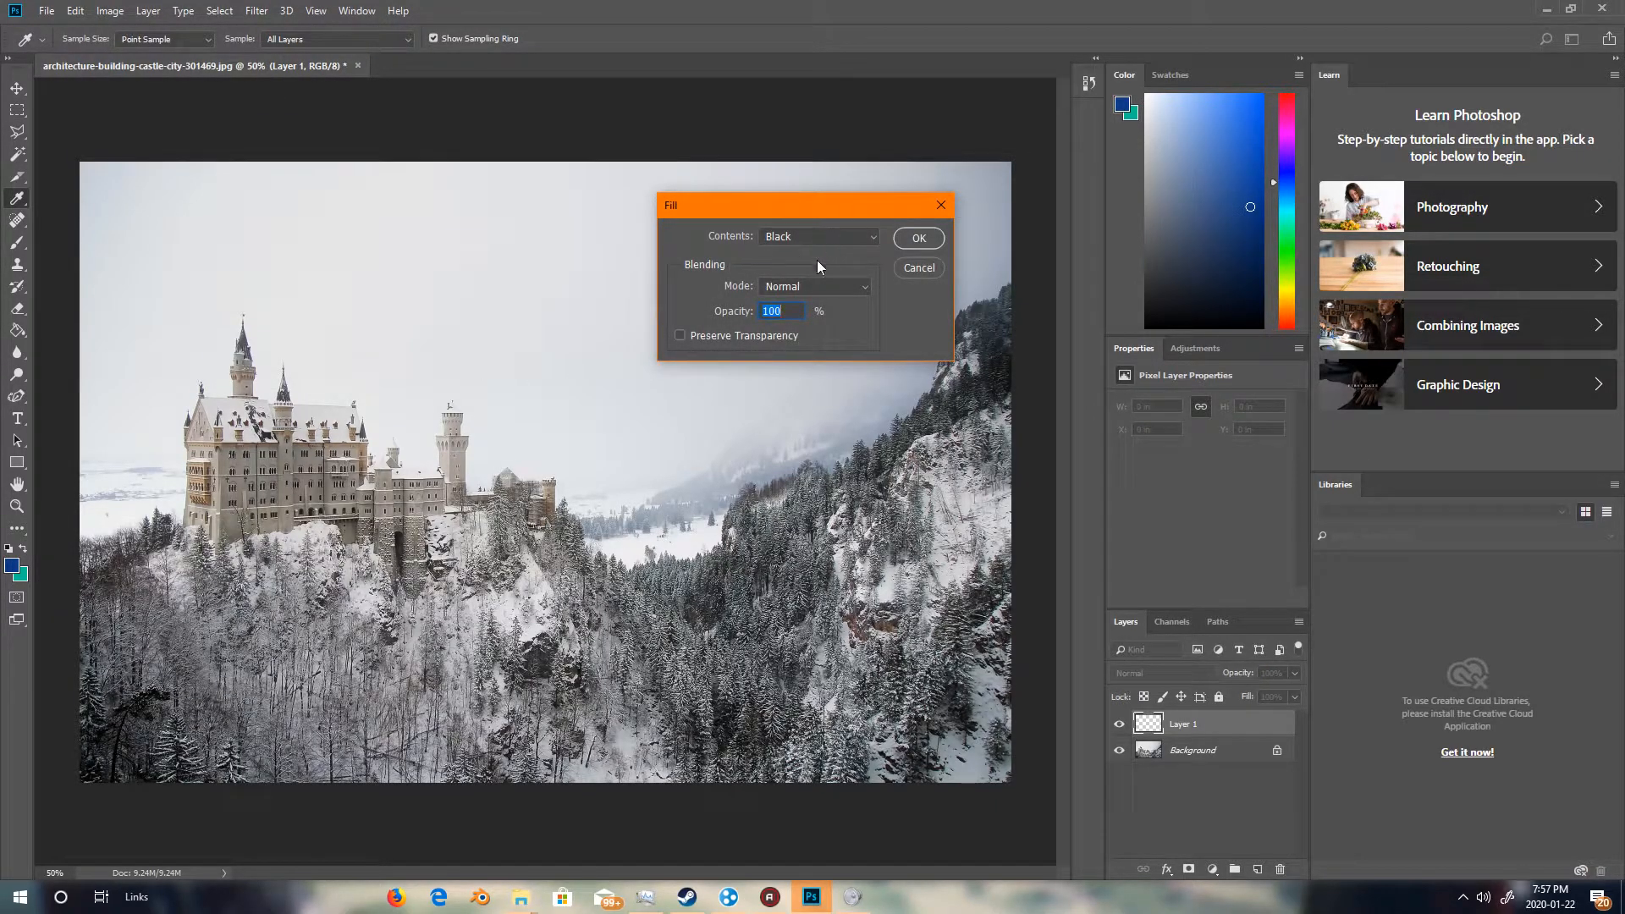
pyautogui.click(920, 239)
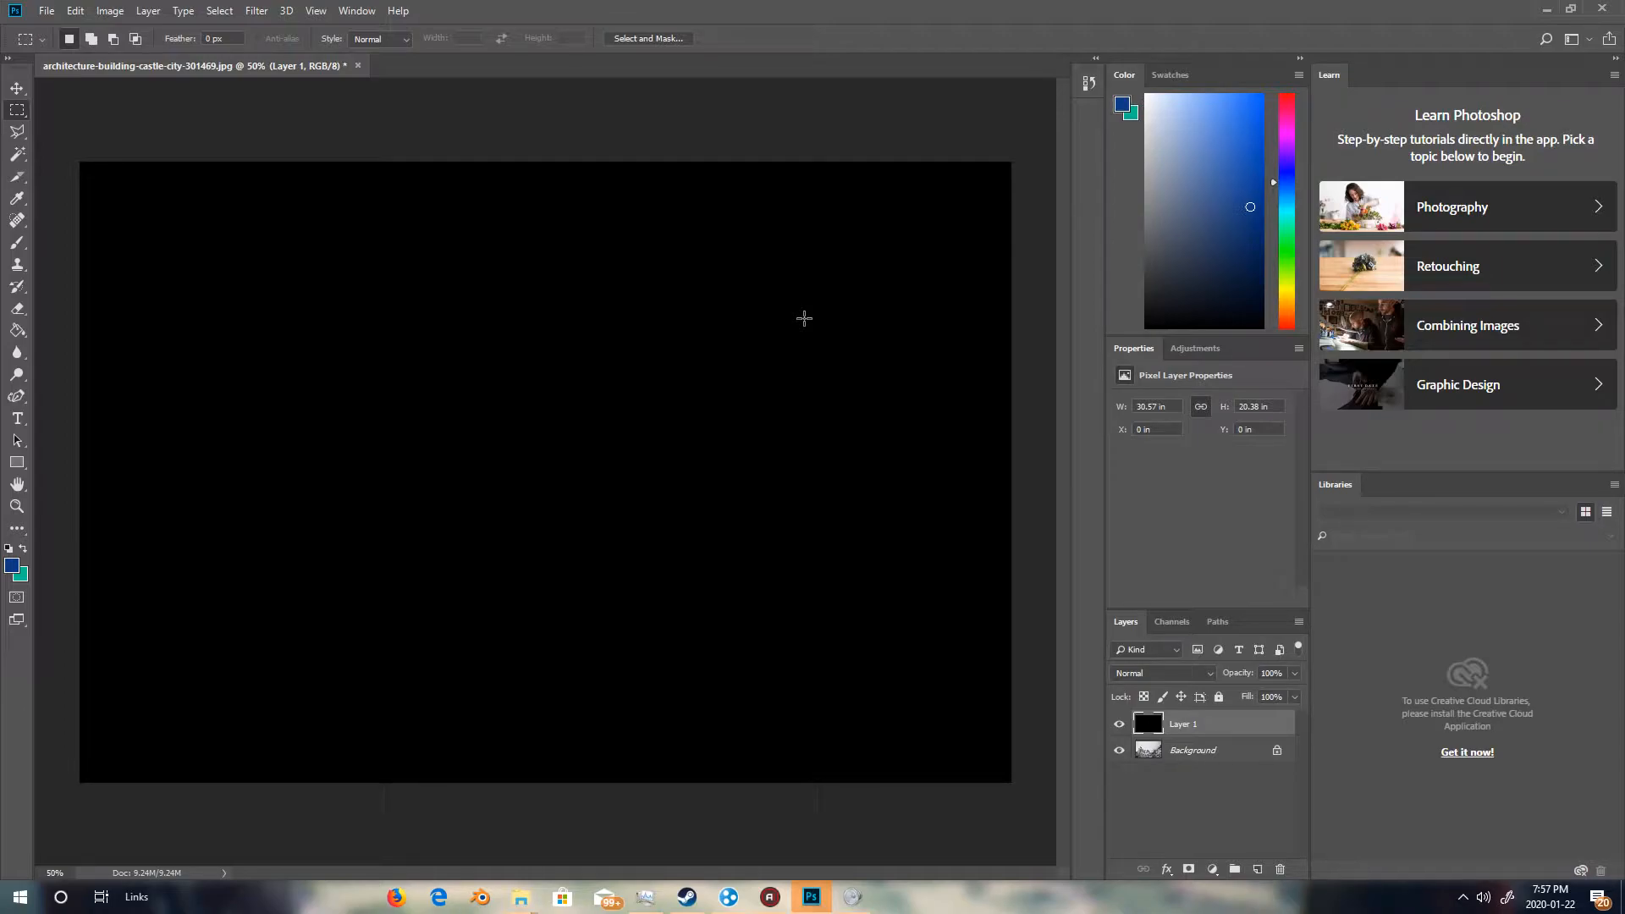
# Add Noise to the black layer with an amount of 20%, Gaussian distribution and Monochromatic.
pyautogui.click(266, 12)
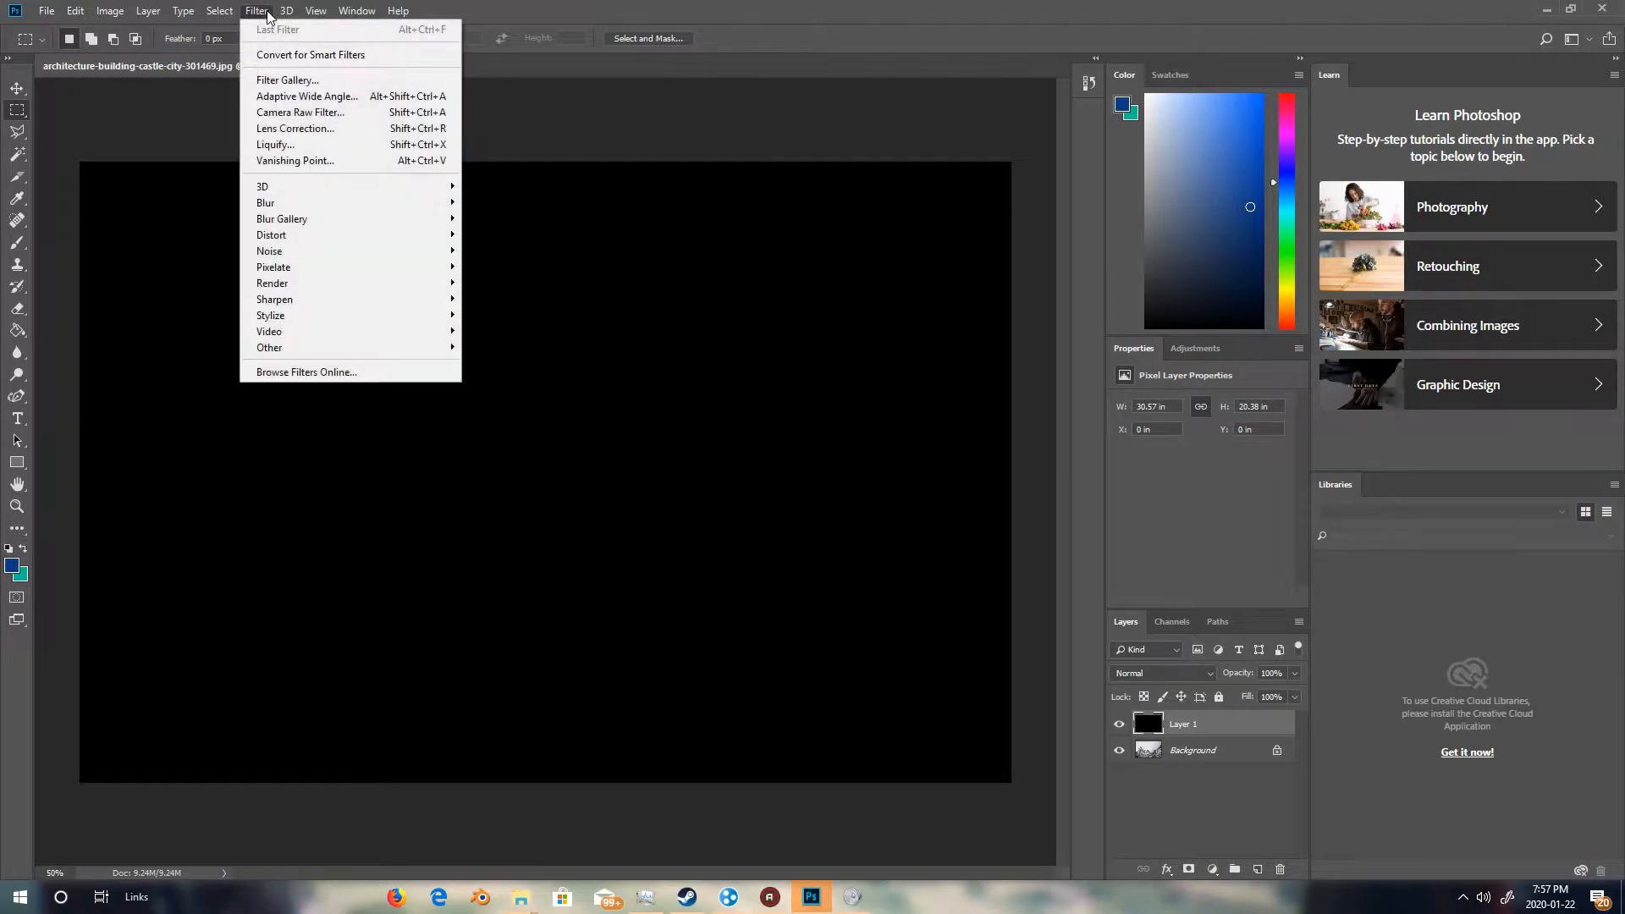
pyautogui.moveTo(293, 257)
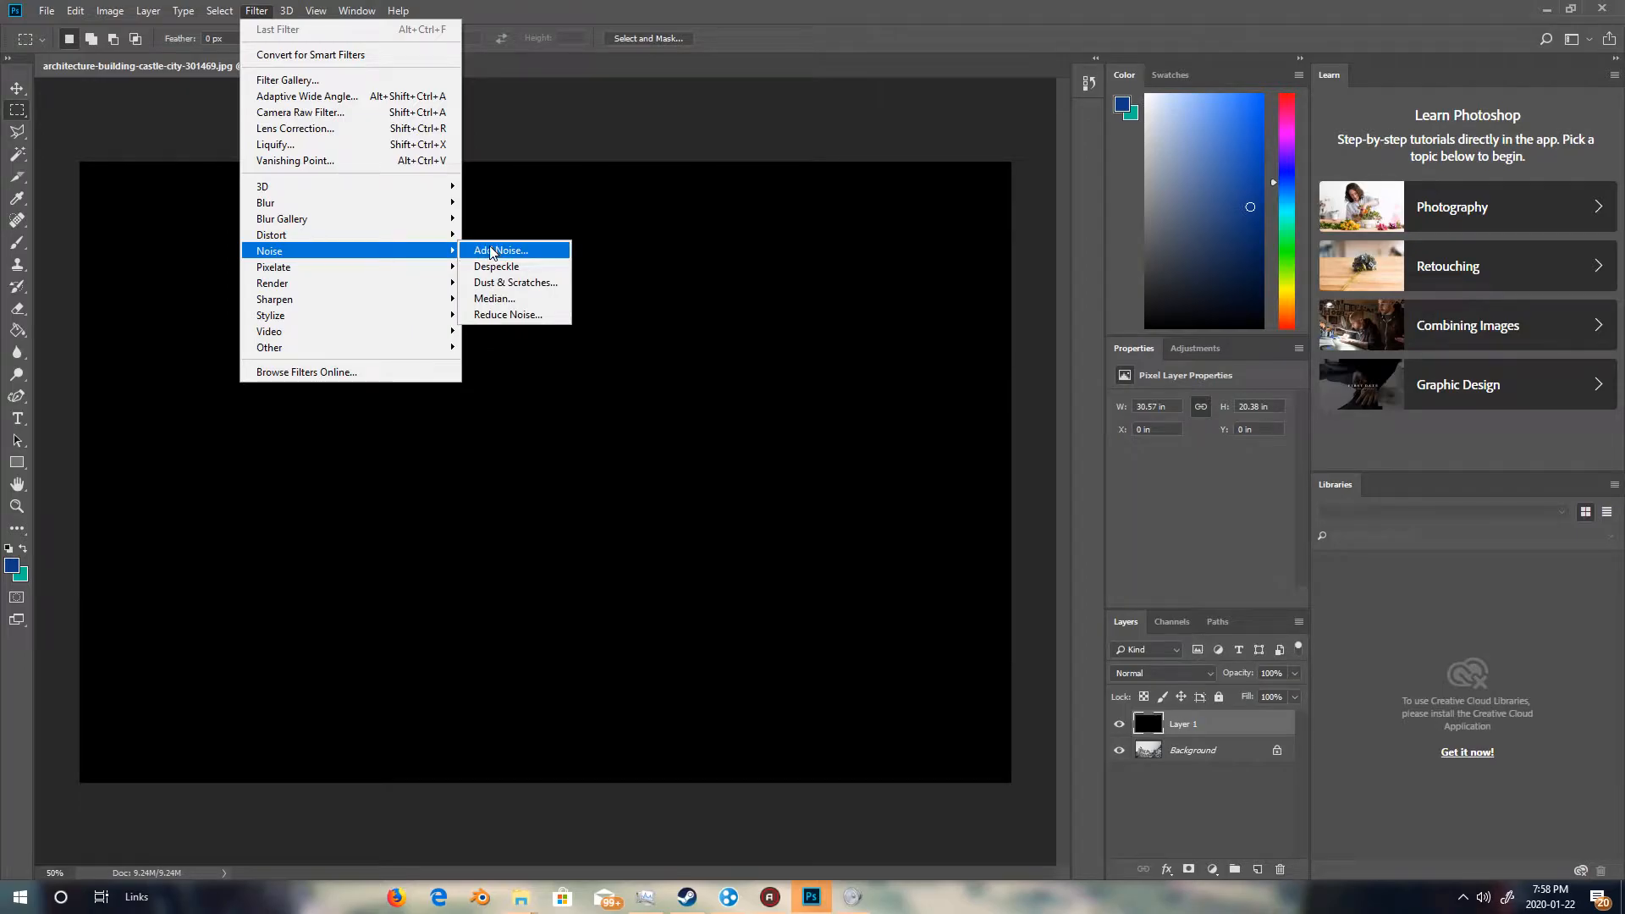
pyautogui.click(492, 253)
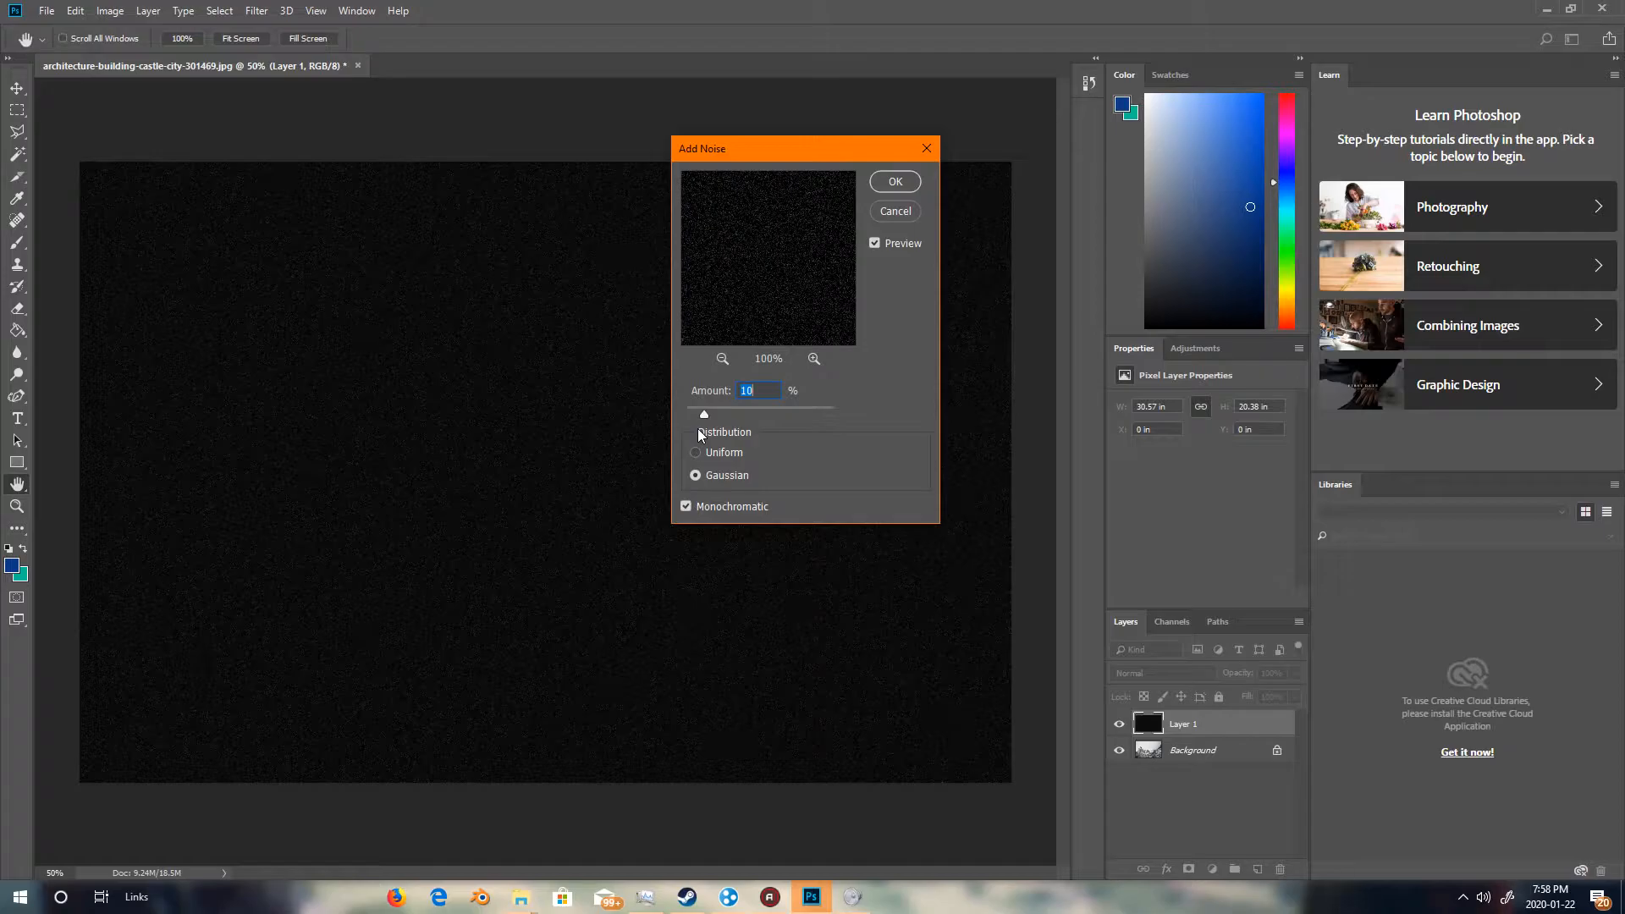
pyautogui.write('20')
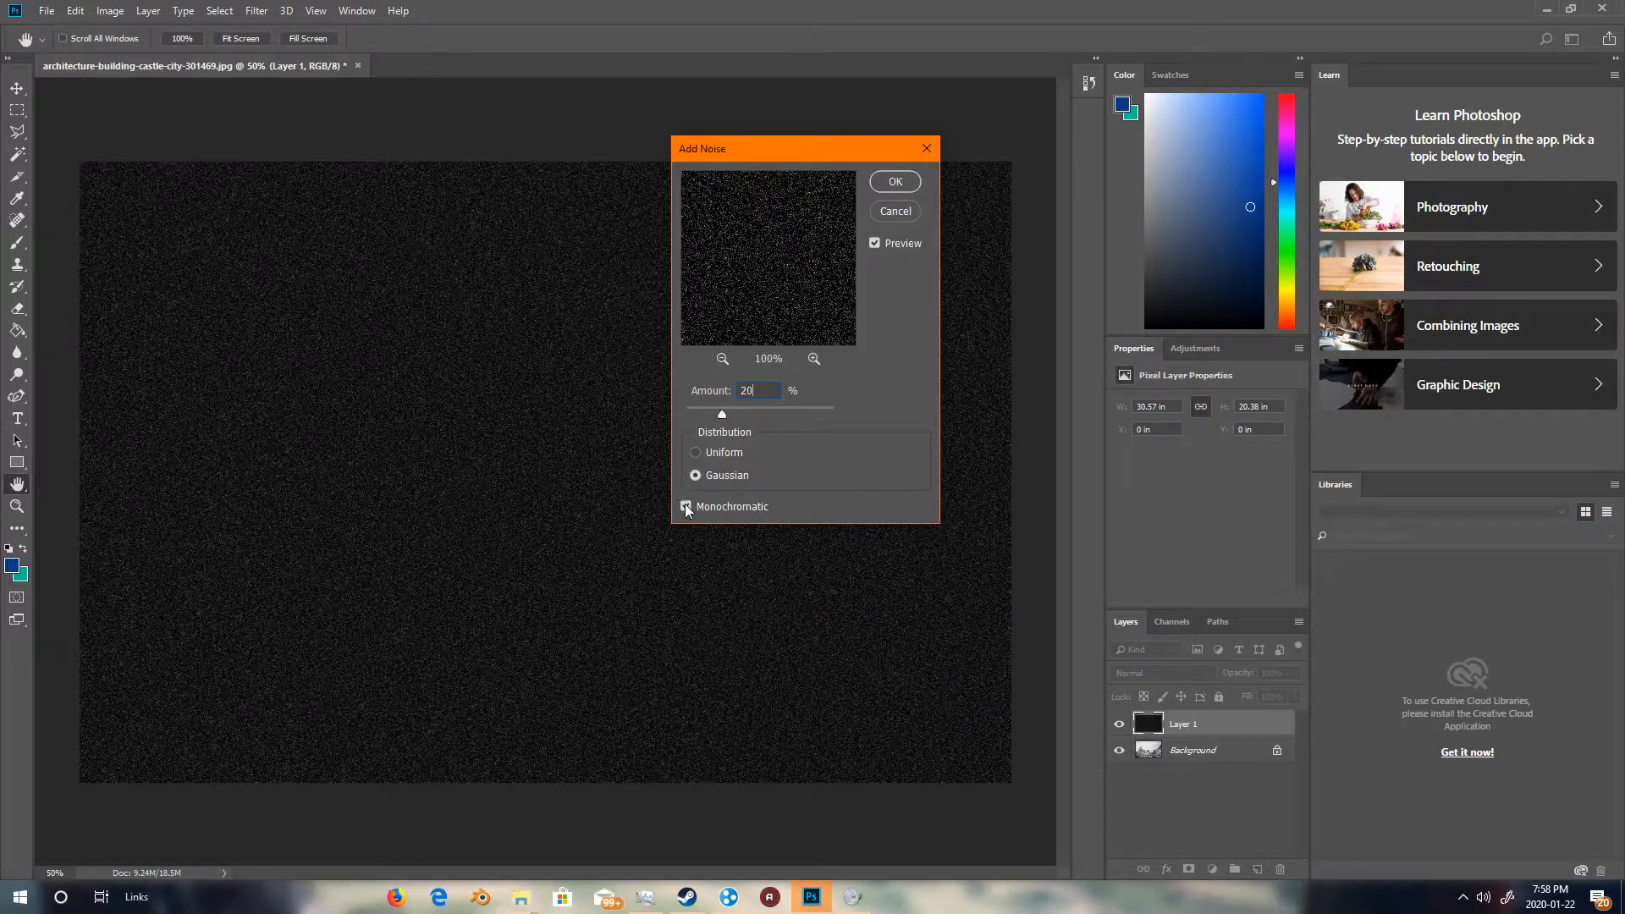
pyautogui.click(889, 183)
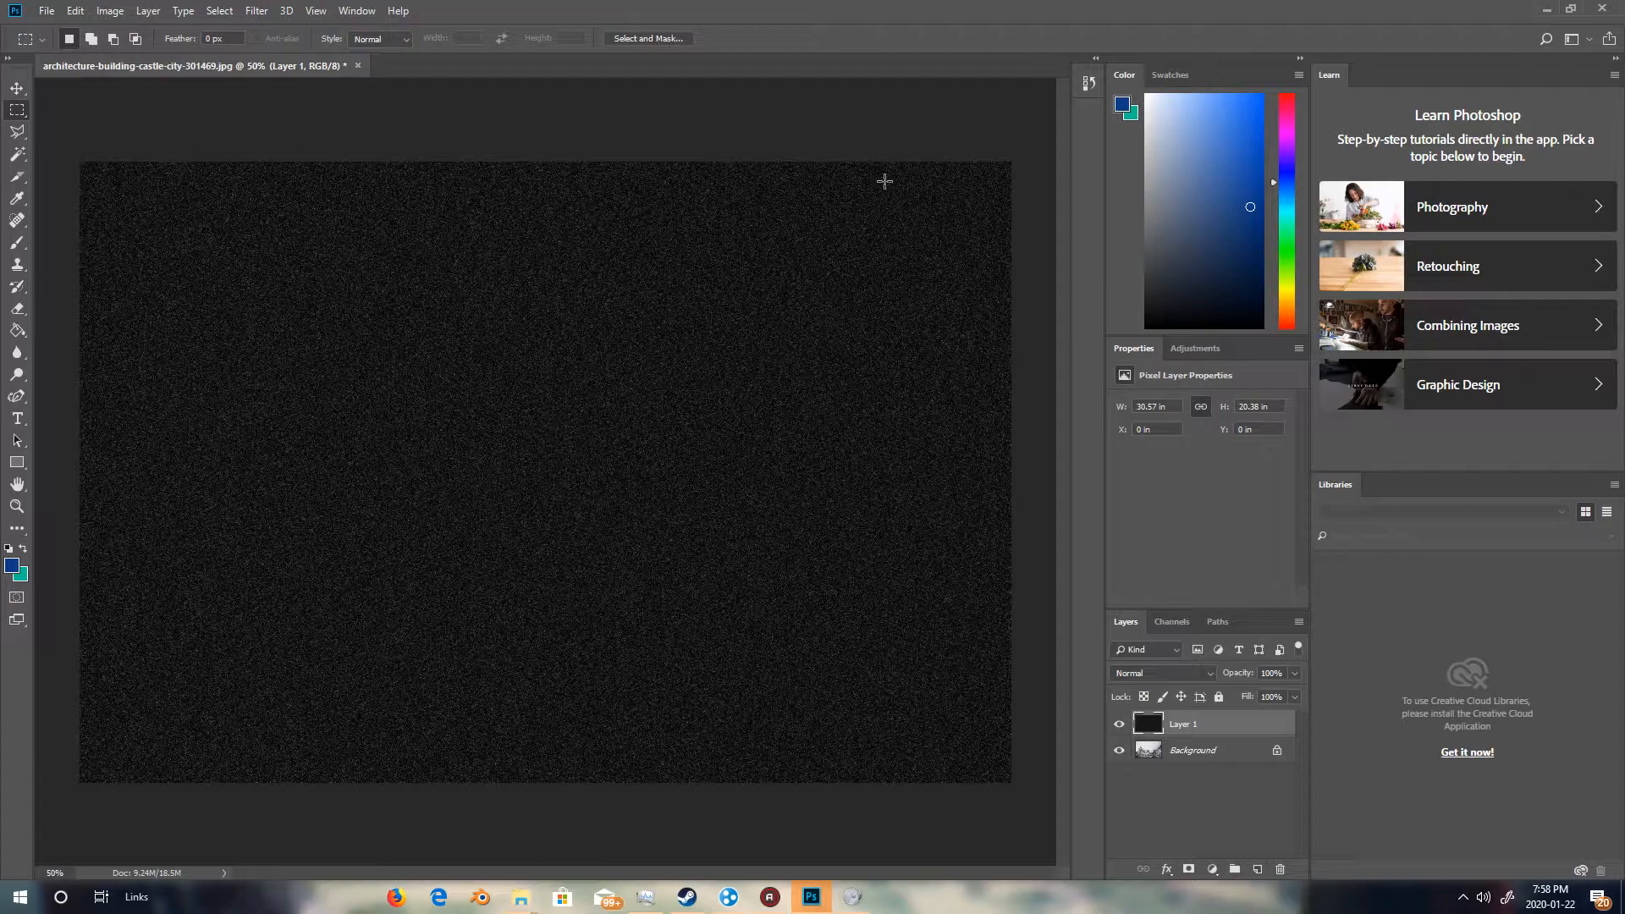
# Scale the noise layer to 400% width and 400% height and apply the transformation.
pyautogui.click(75, 12)
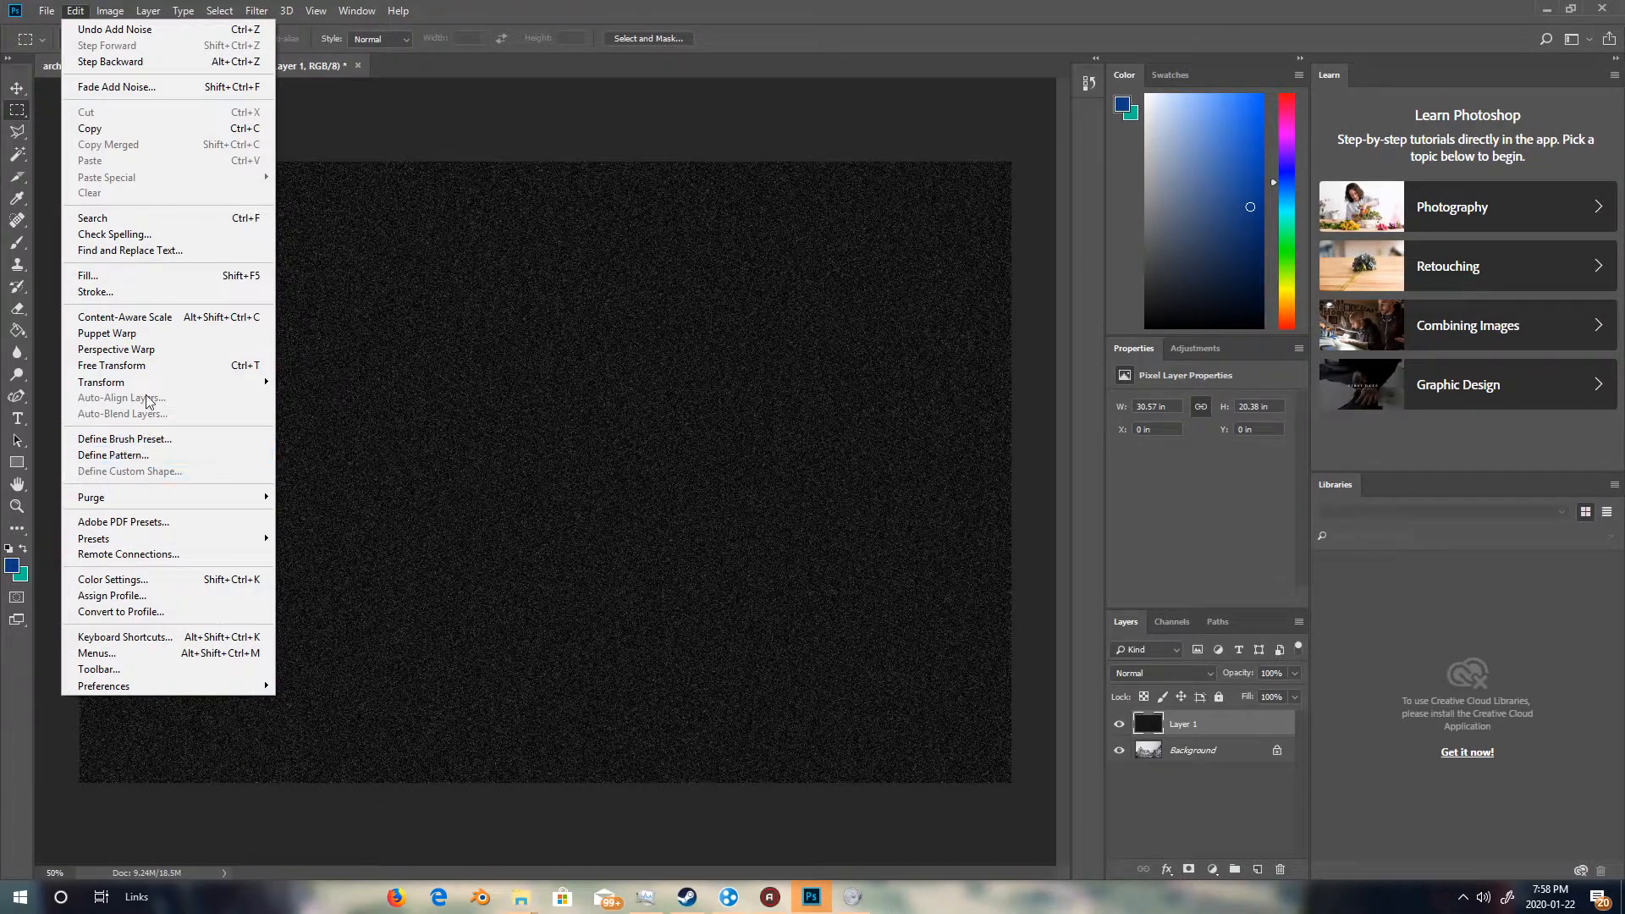
pyautogui.moveTo(150, 382)
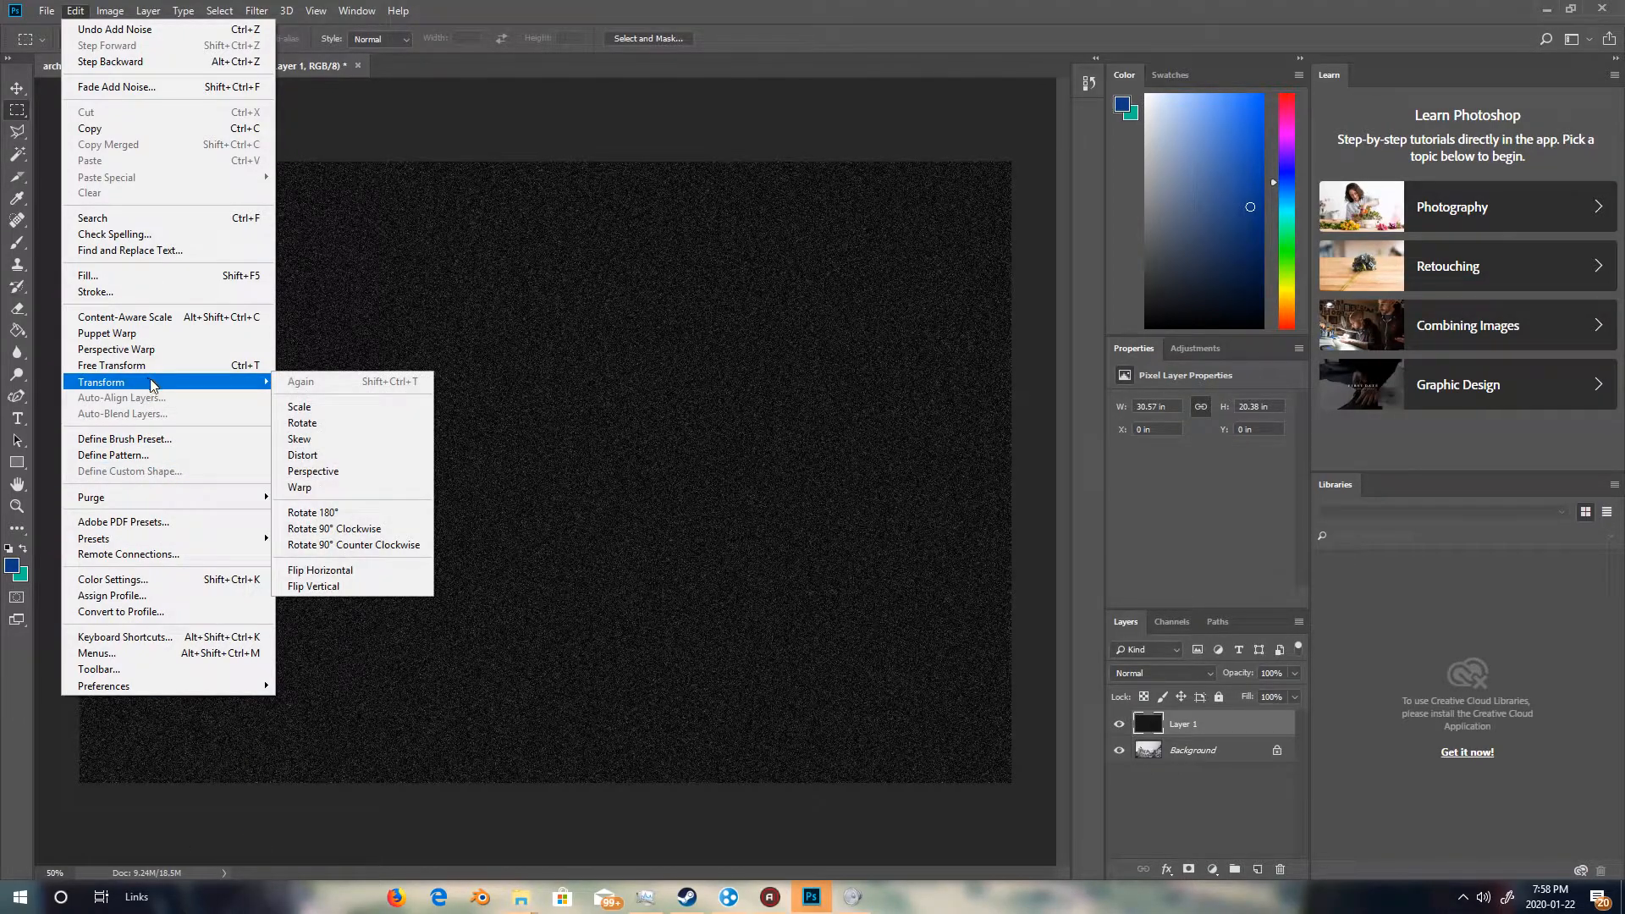
pyautogui.click(301, 408)
pyautogui.click(256, 39)
pyautogui.write('400')
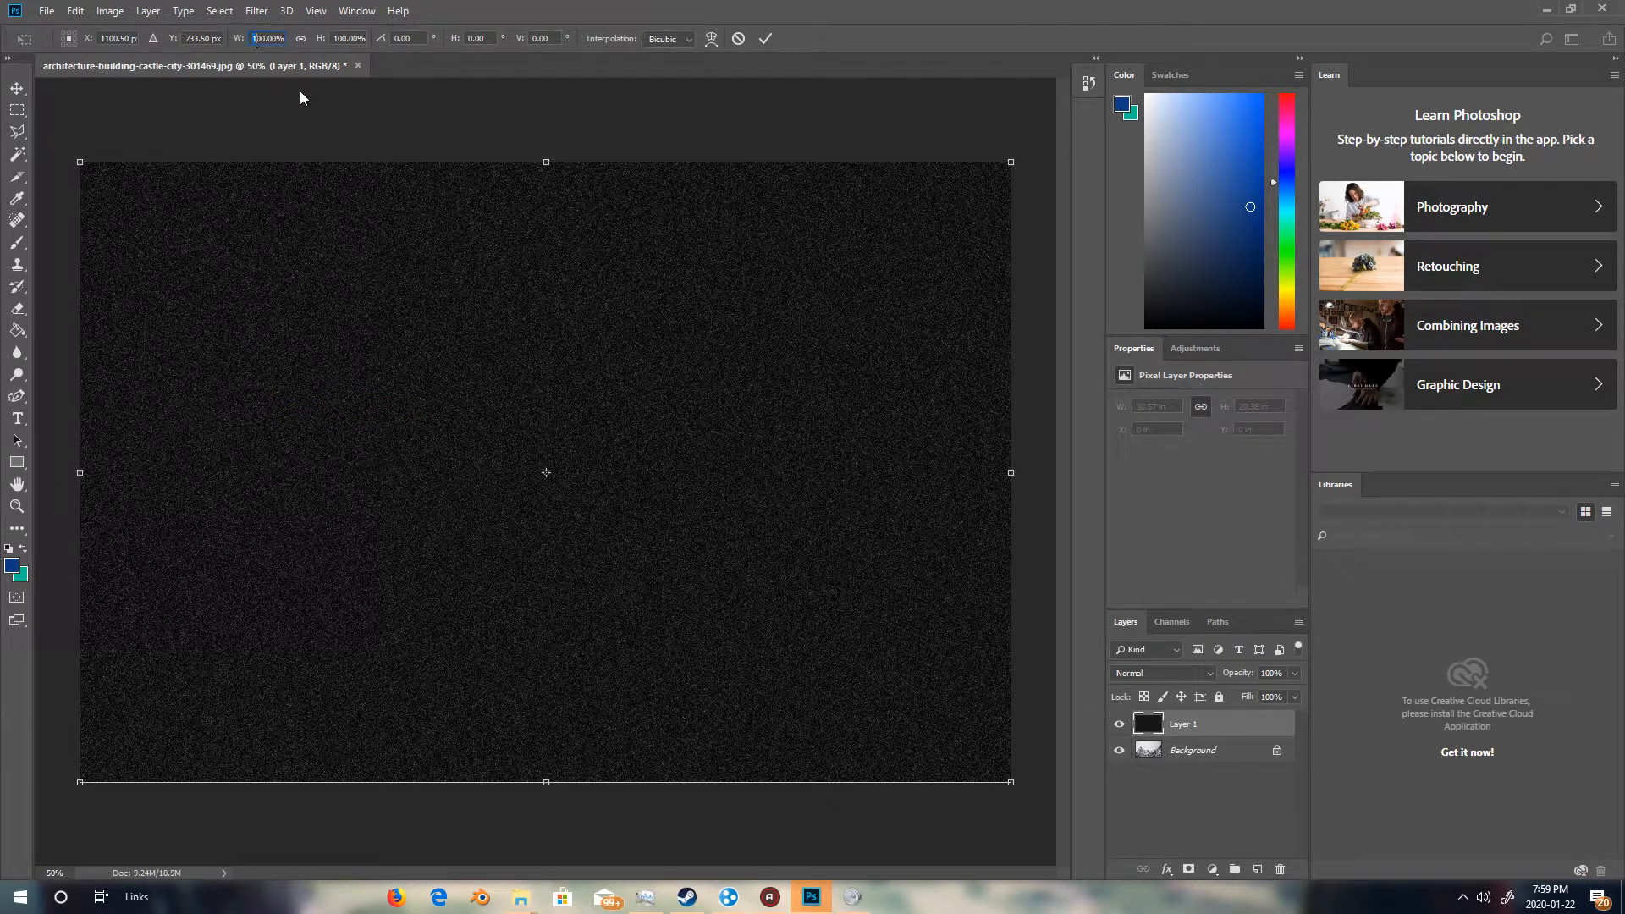
pyautogui.press('Return')
pyautogui.click(341, 38)
pyautogui.write('400')
pyautogui.press('Return')
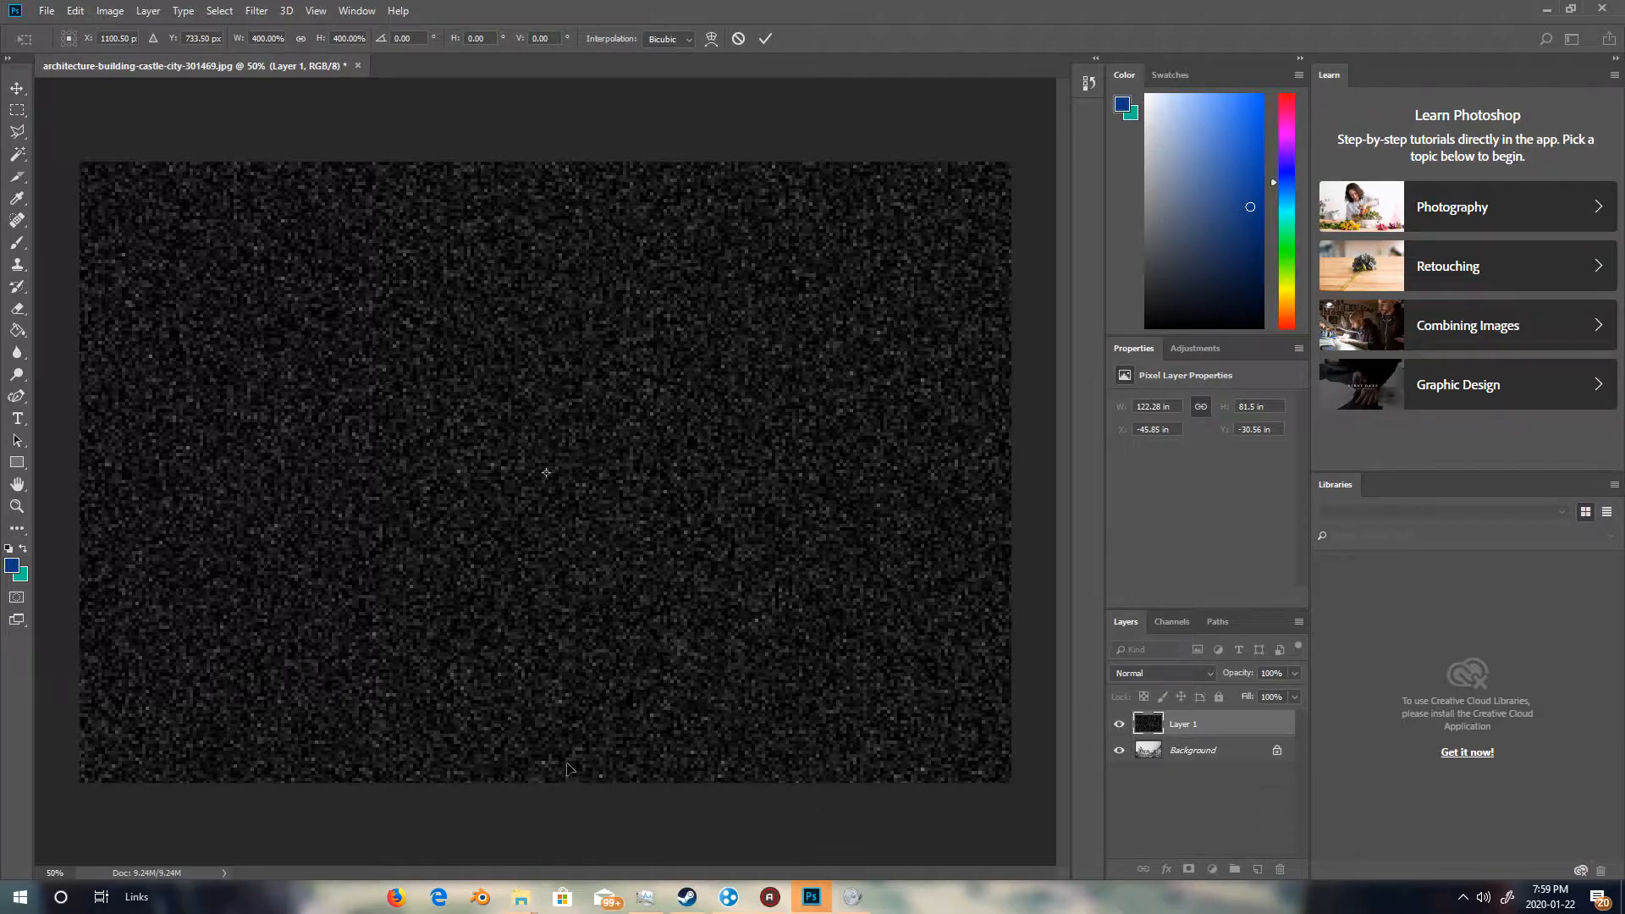
pyautogui.click(17, 110)
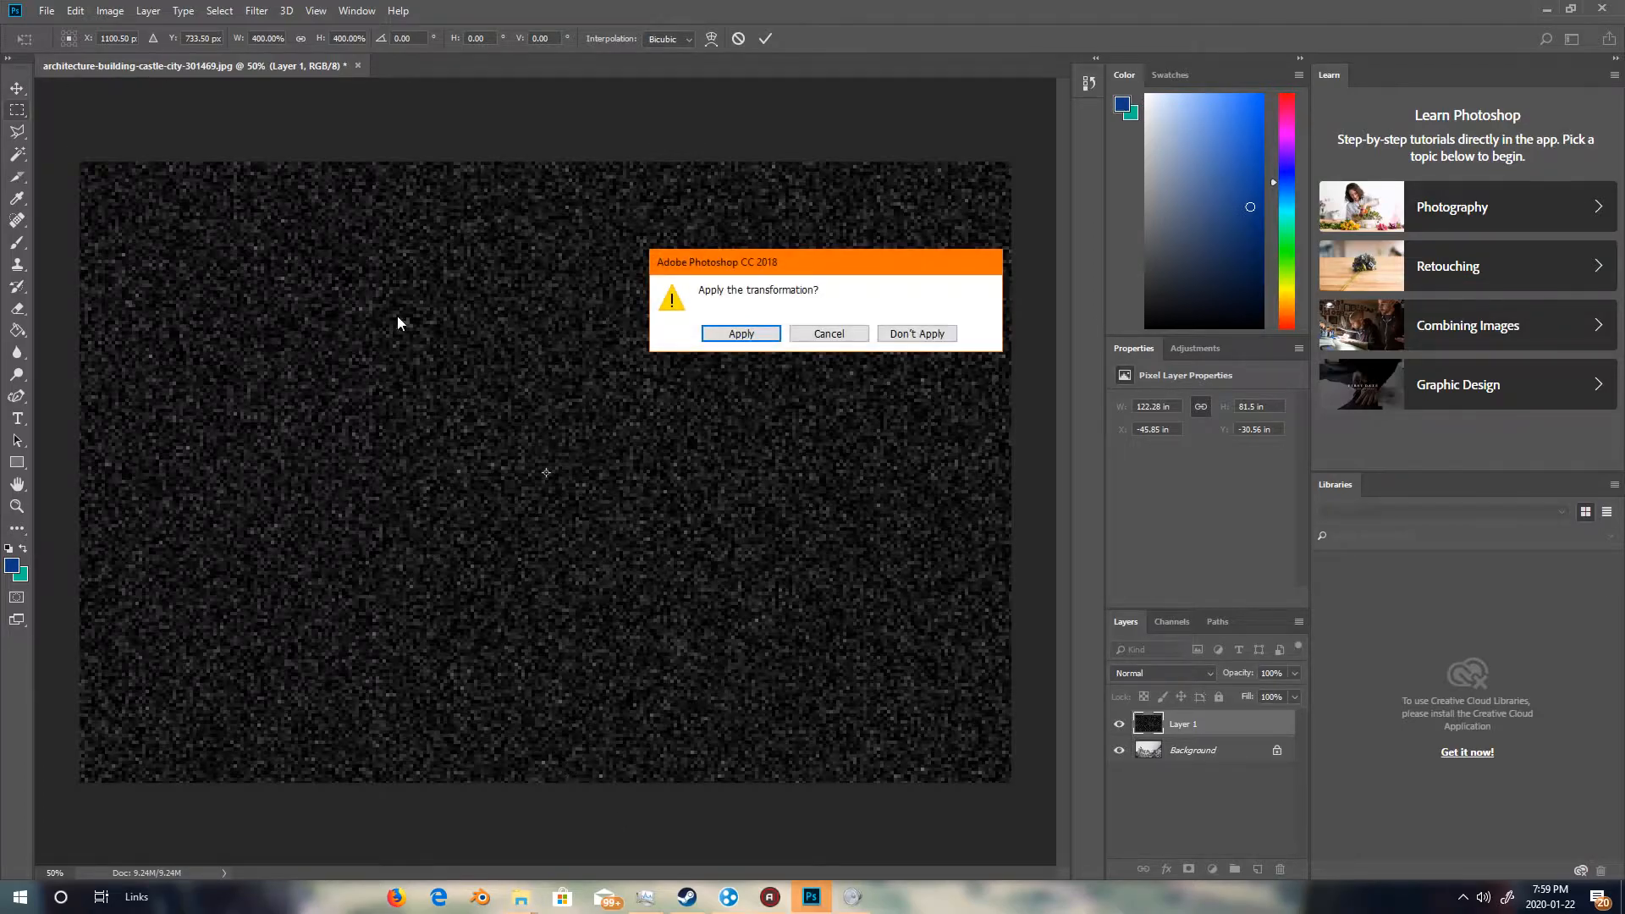
pyautogui.click(741, 335)
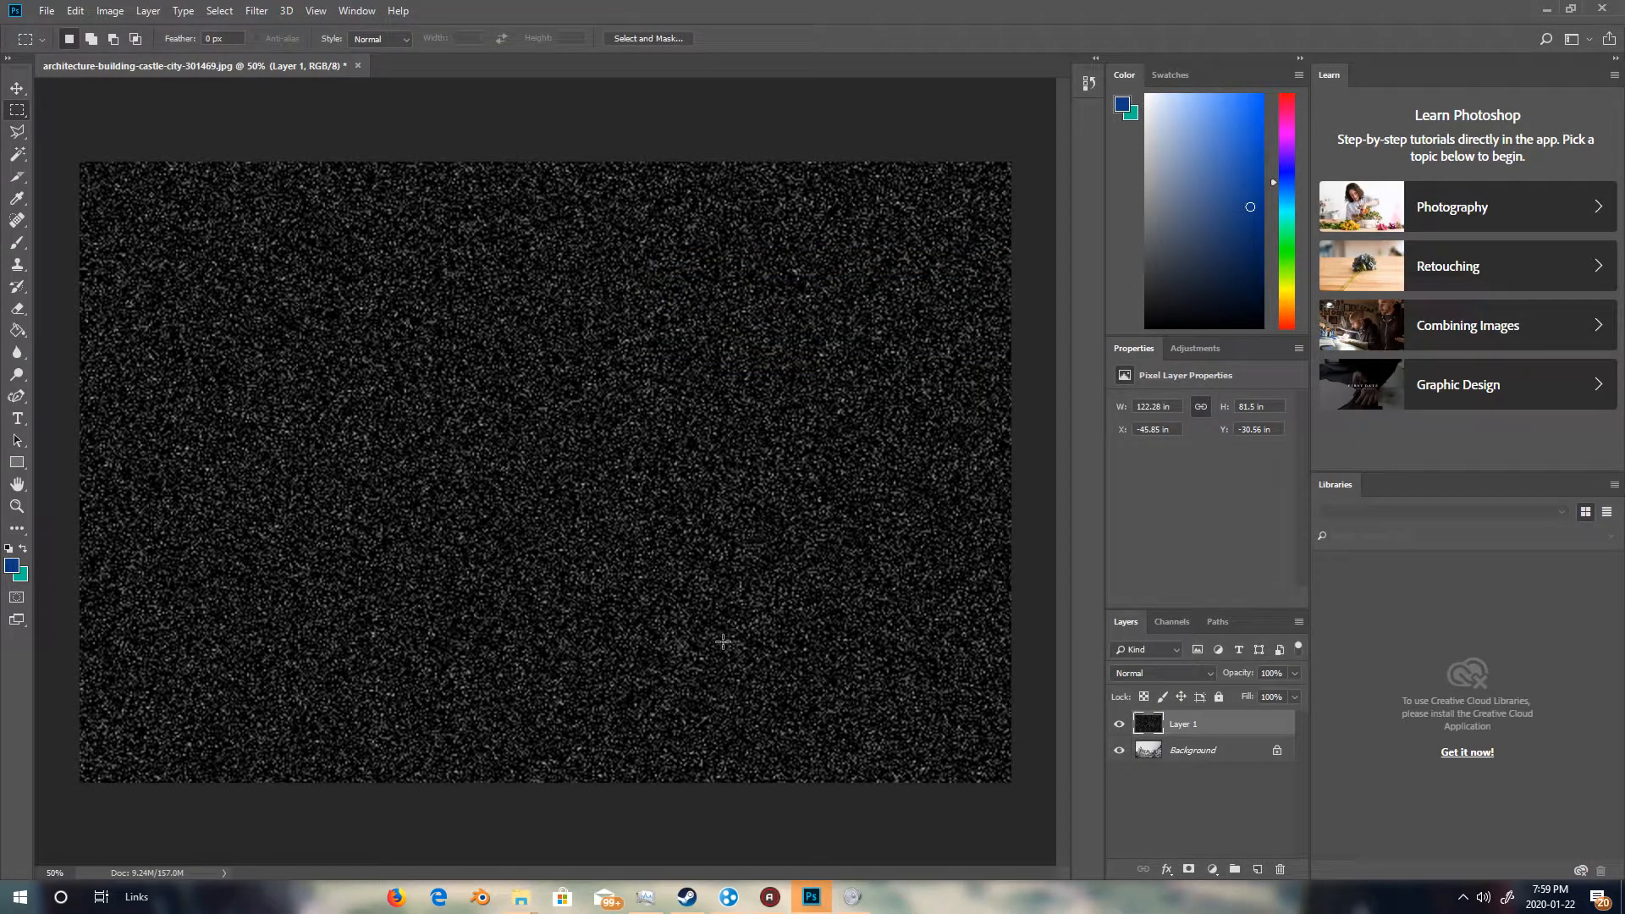
# Set the noise layer's blend mode to Screen.
pyautogui.click(1196, 674)
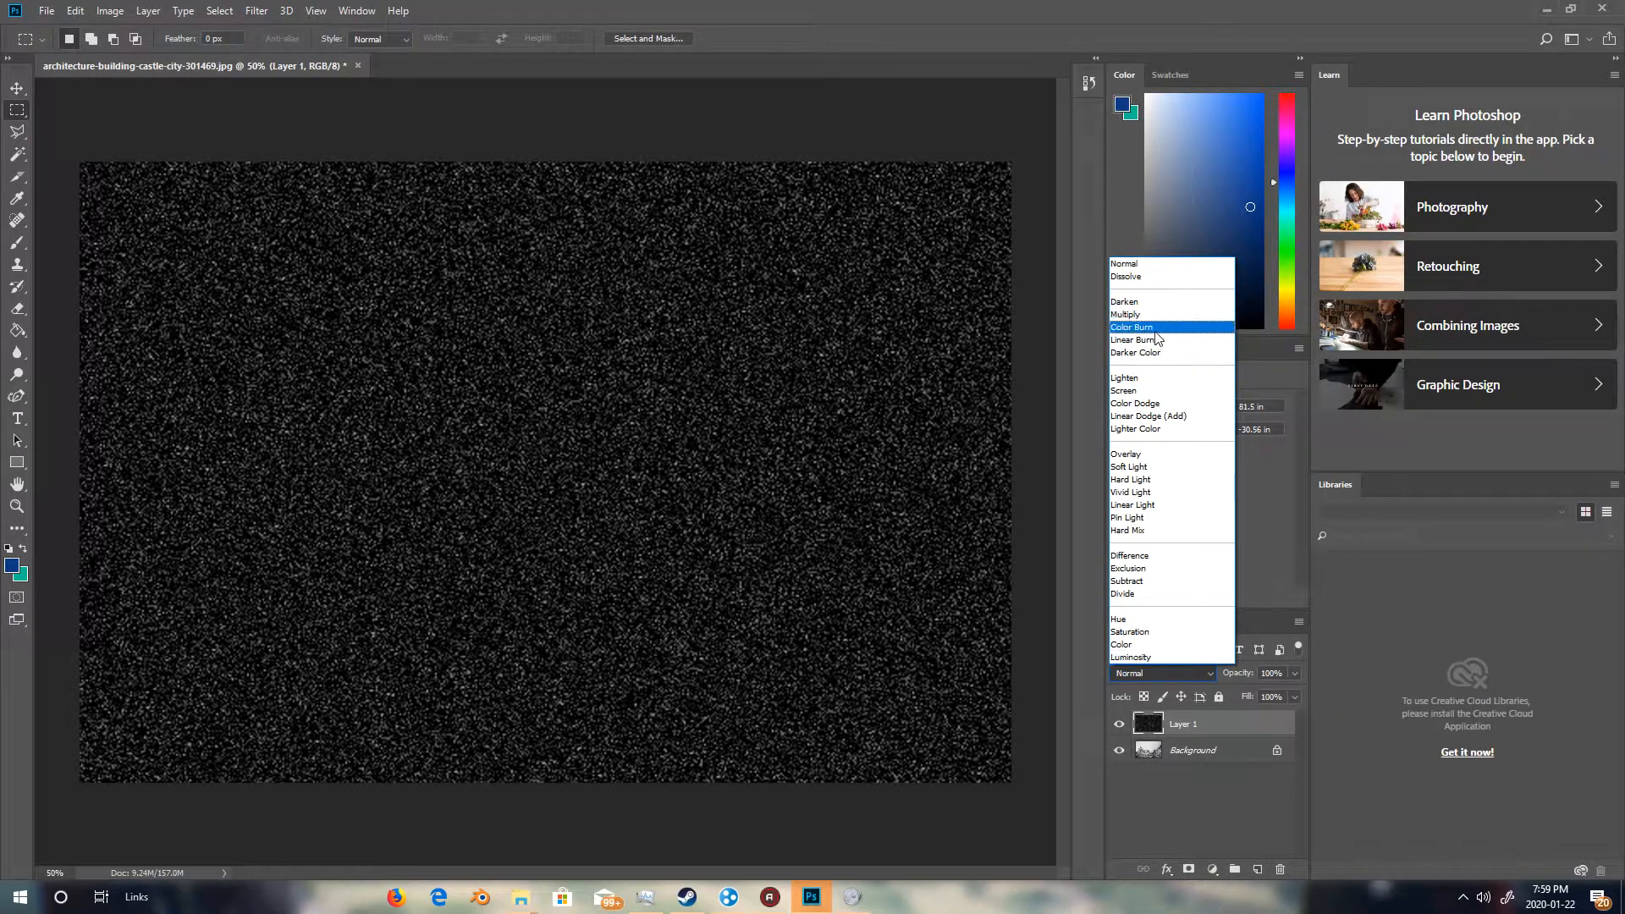
pyautogui.click(1131, 391)
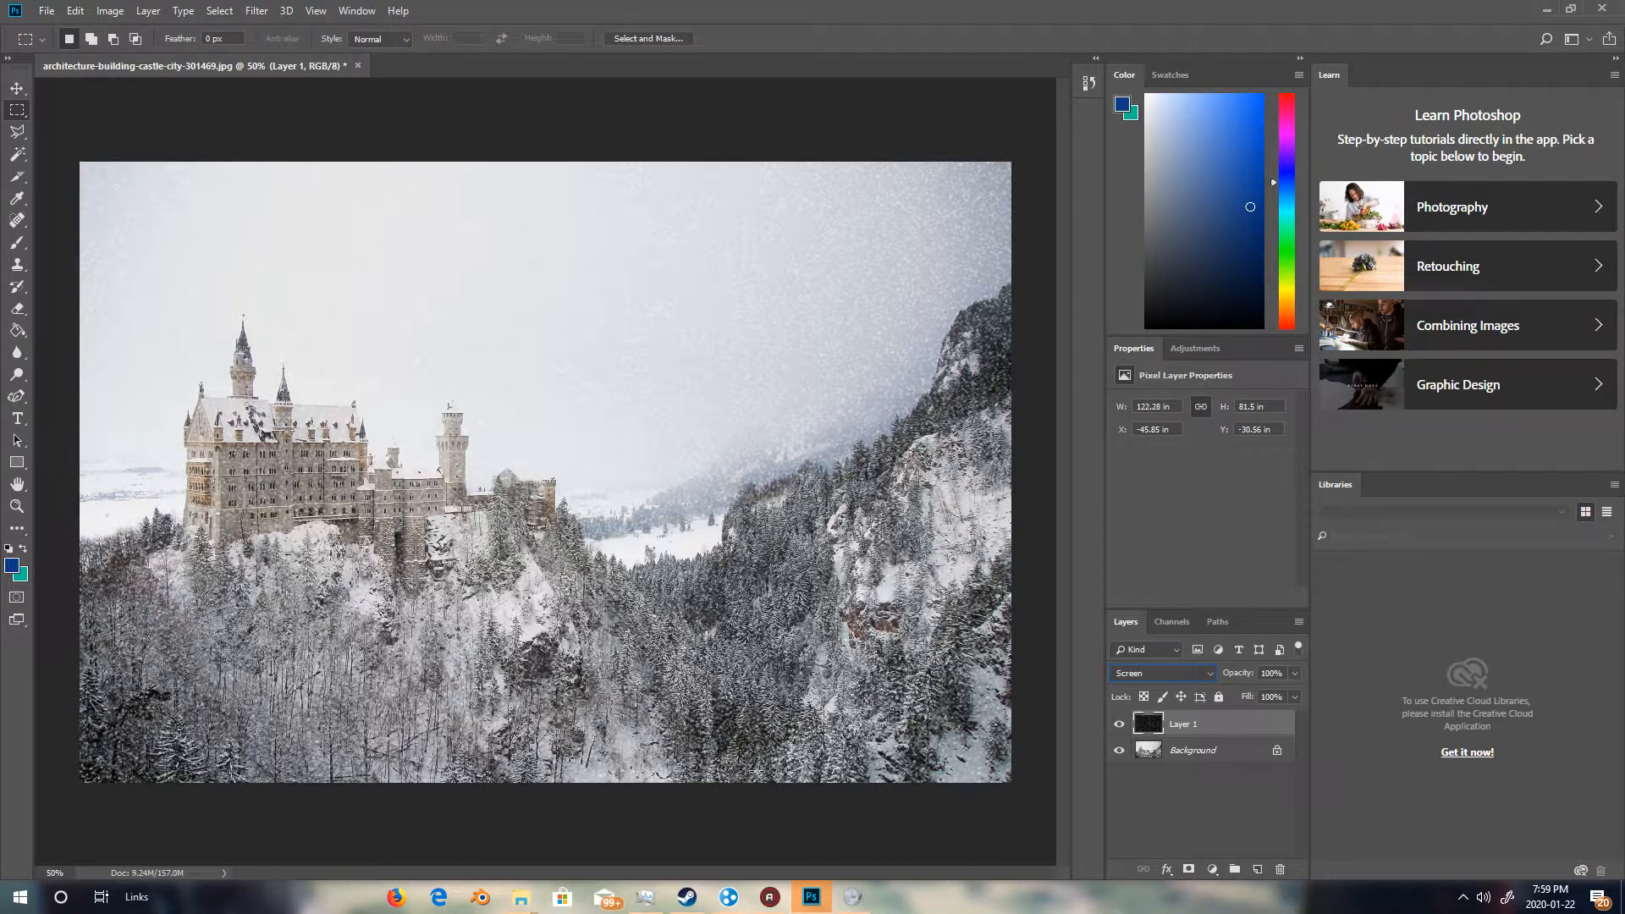
# Apply a Motion Blur to the noise layer with an angle of -65 and a distance of 10 pixels.
pyautogui.click(257, 11)
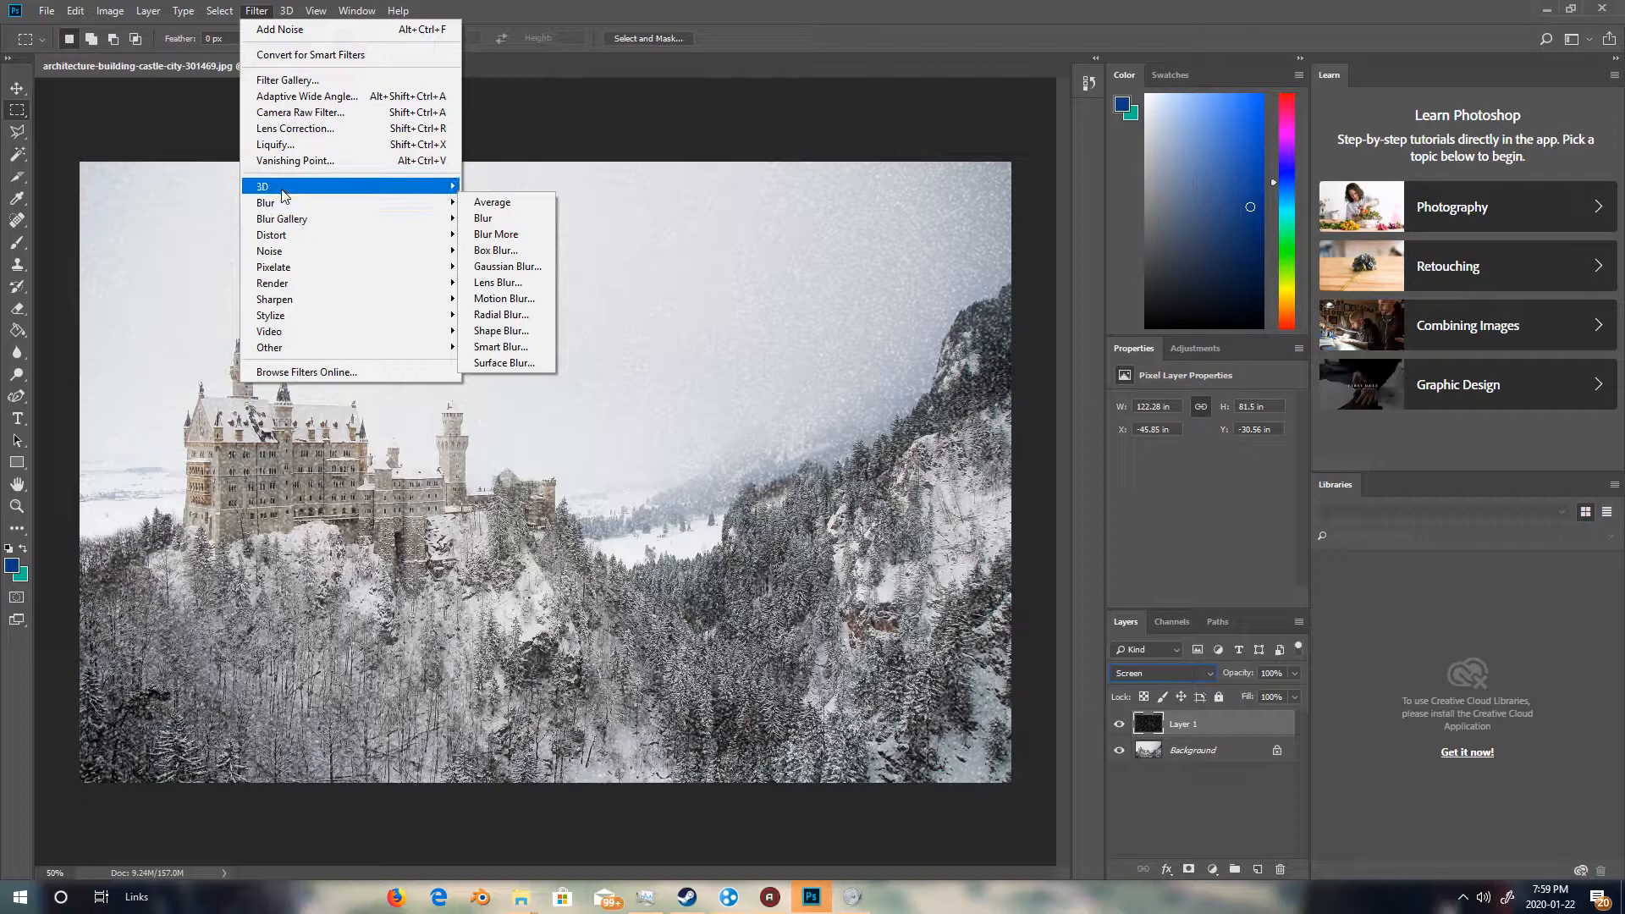
pyautogui.moveTo(292, 203)
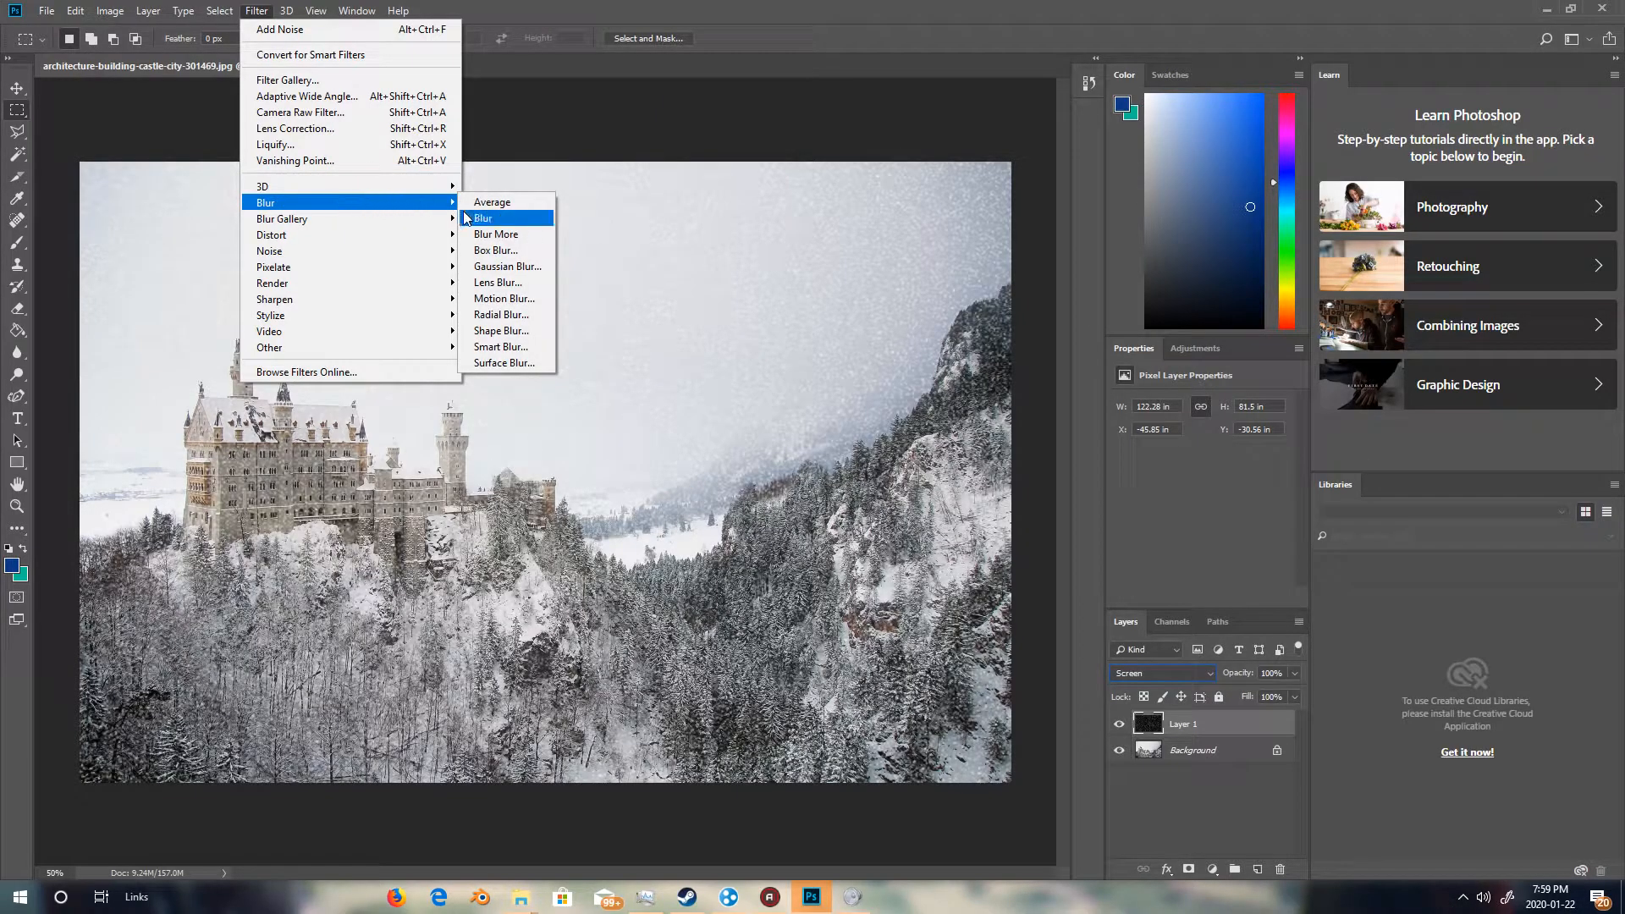
pyautogui.click(504, 298)
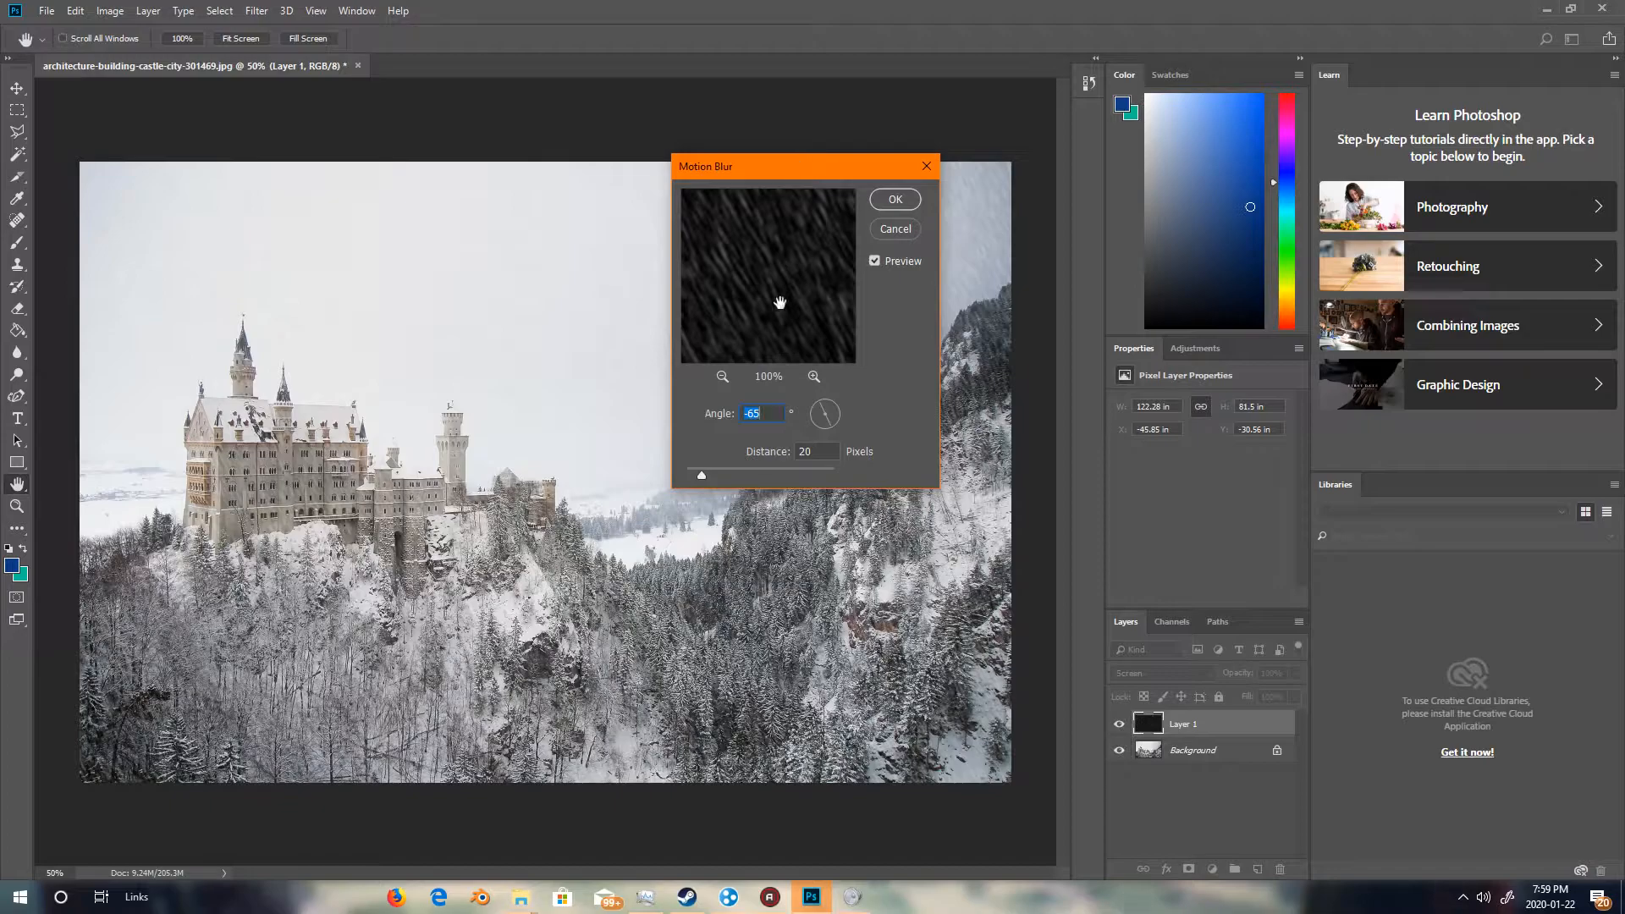
pyautogui.moveTo(809, 170); pyautogui.dragTo(1207, 489)
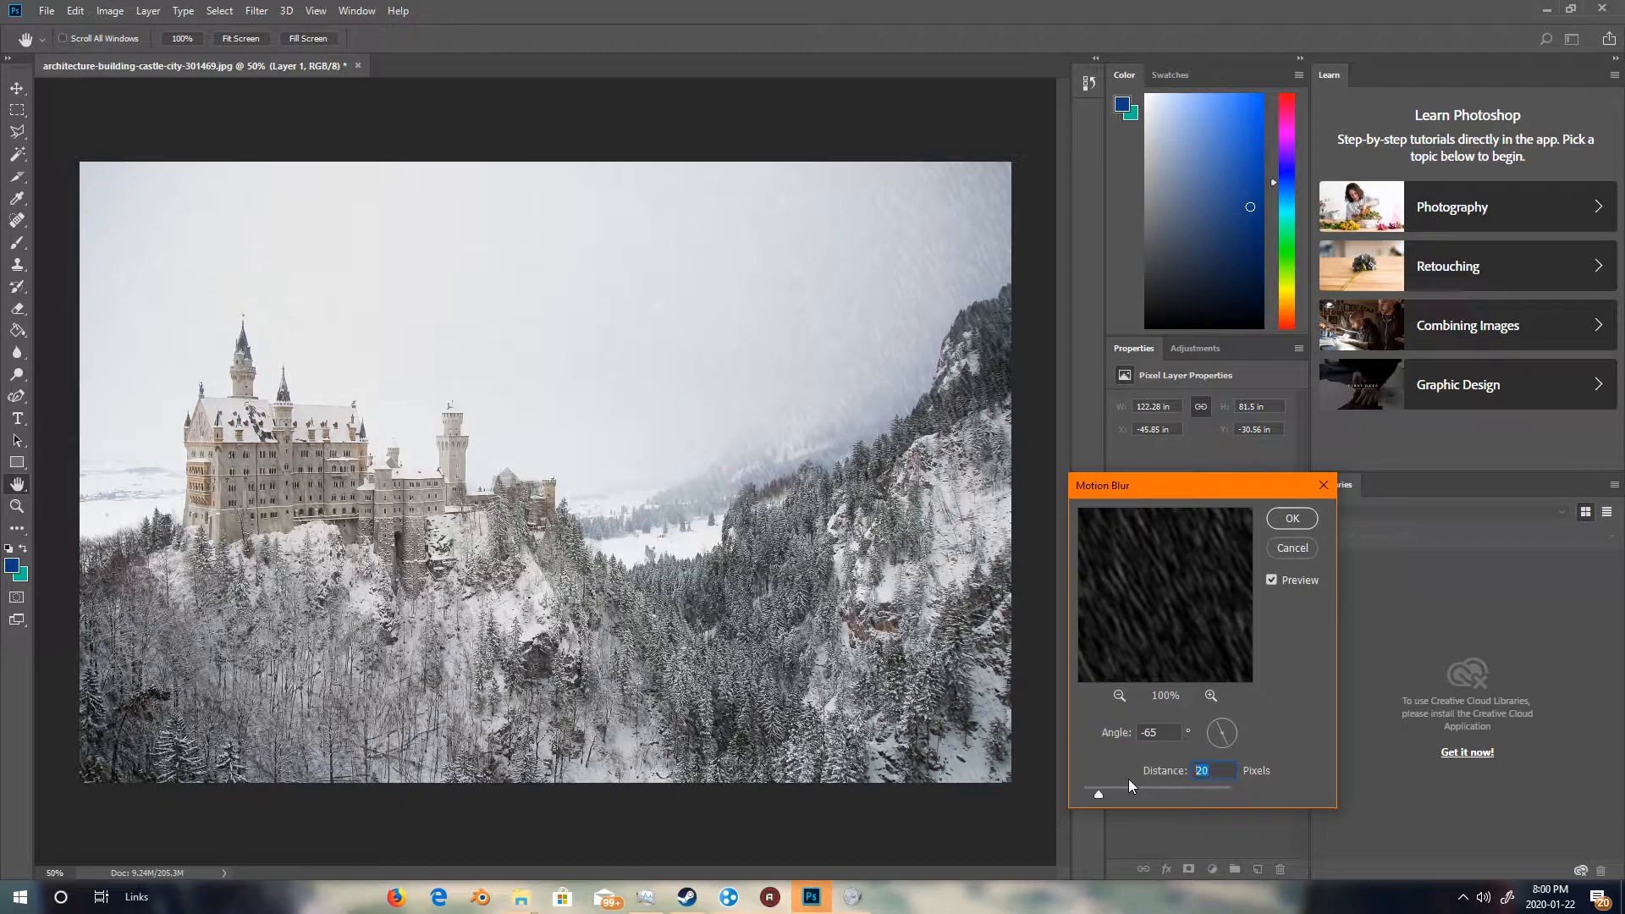
pyautogui.write('10')
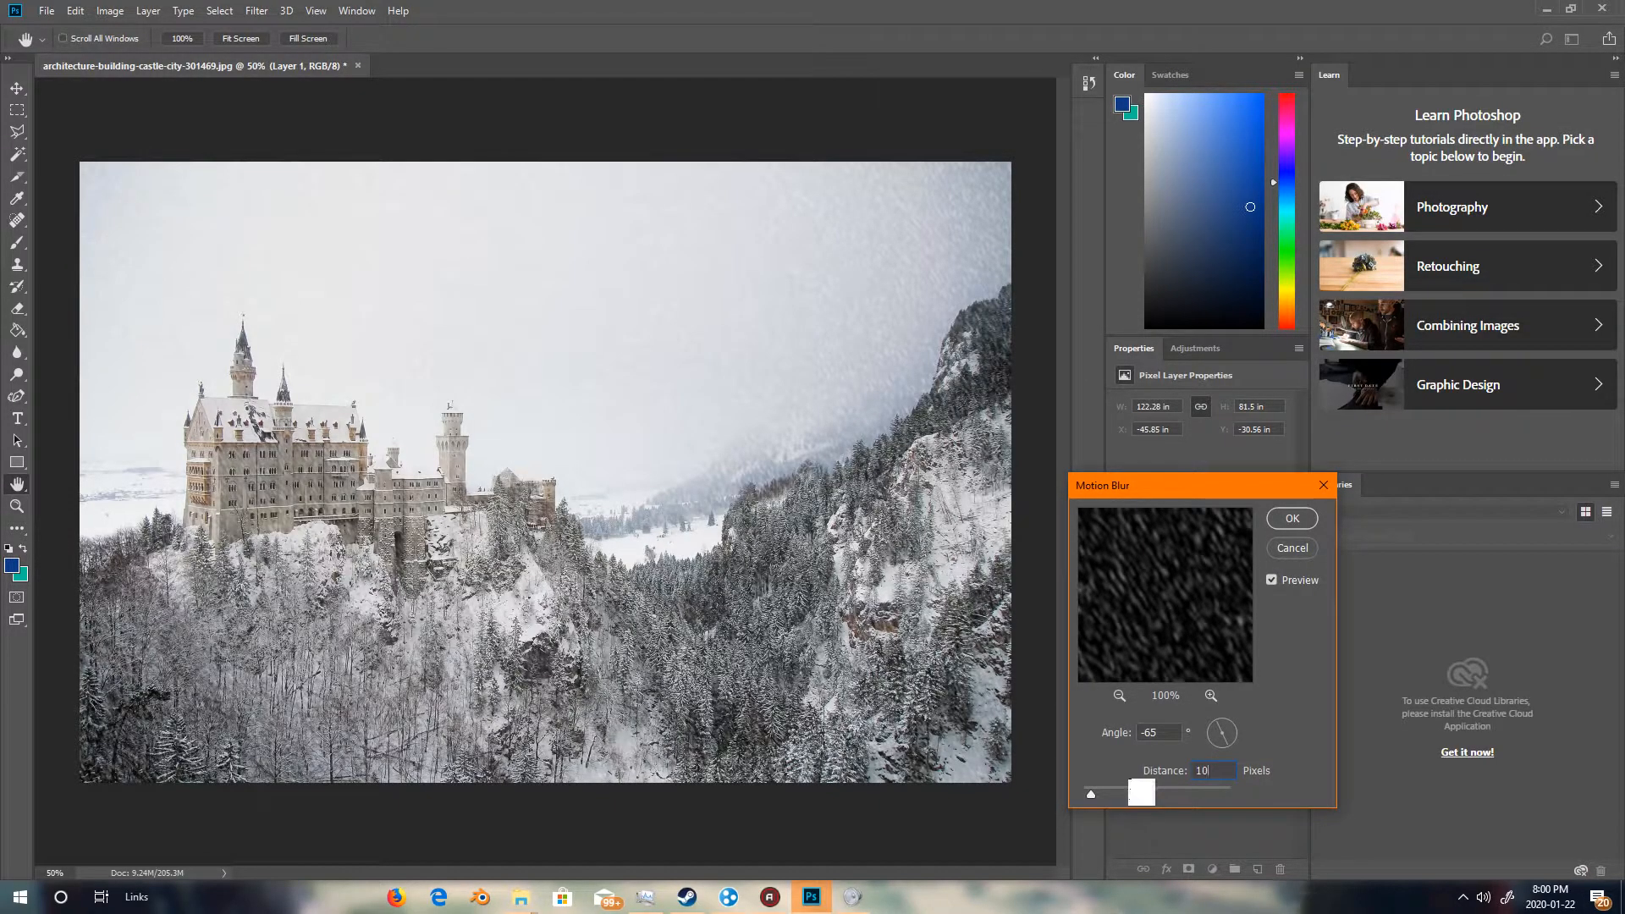
pyautogui.press('Up')
pyautogui.press('BackSpace')
pyautogui.write('0')
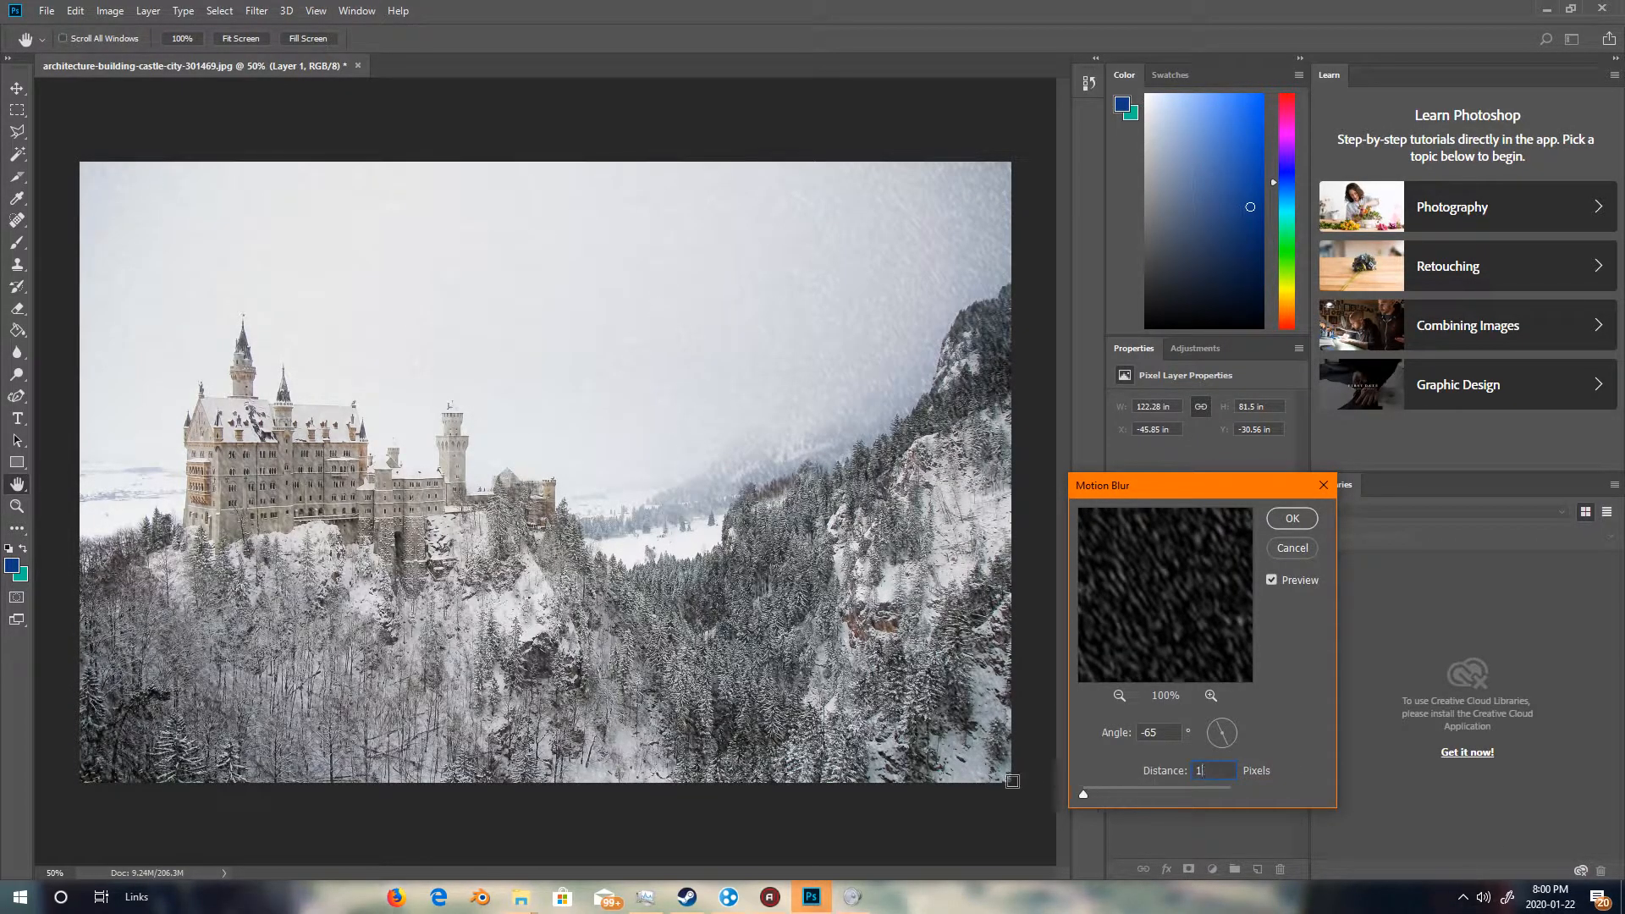
pyautogui.press('Up')
pyautogui.press('Down')
pyautogui.press('Return')
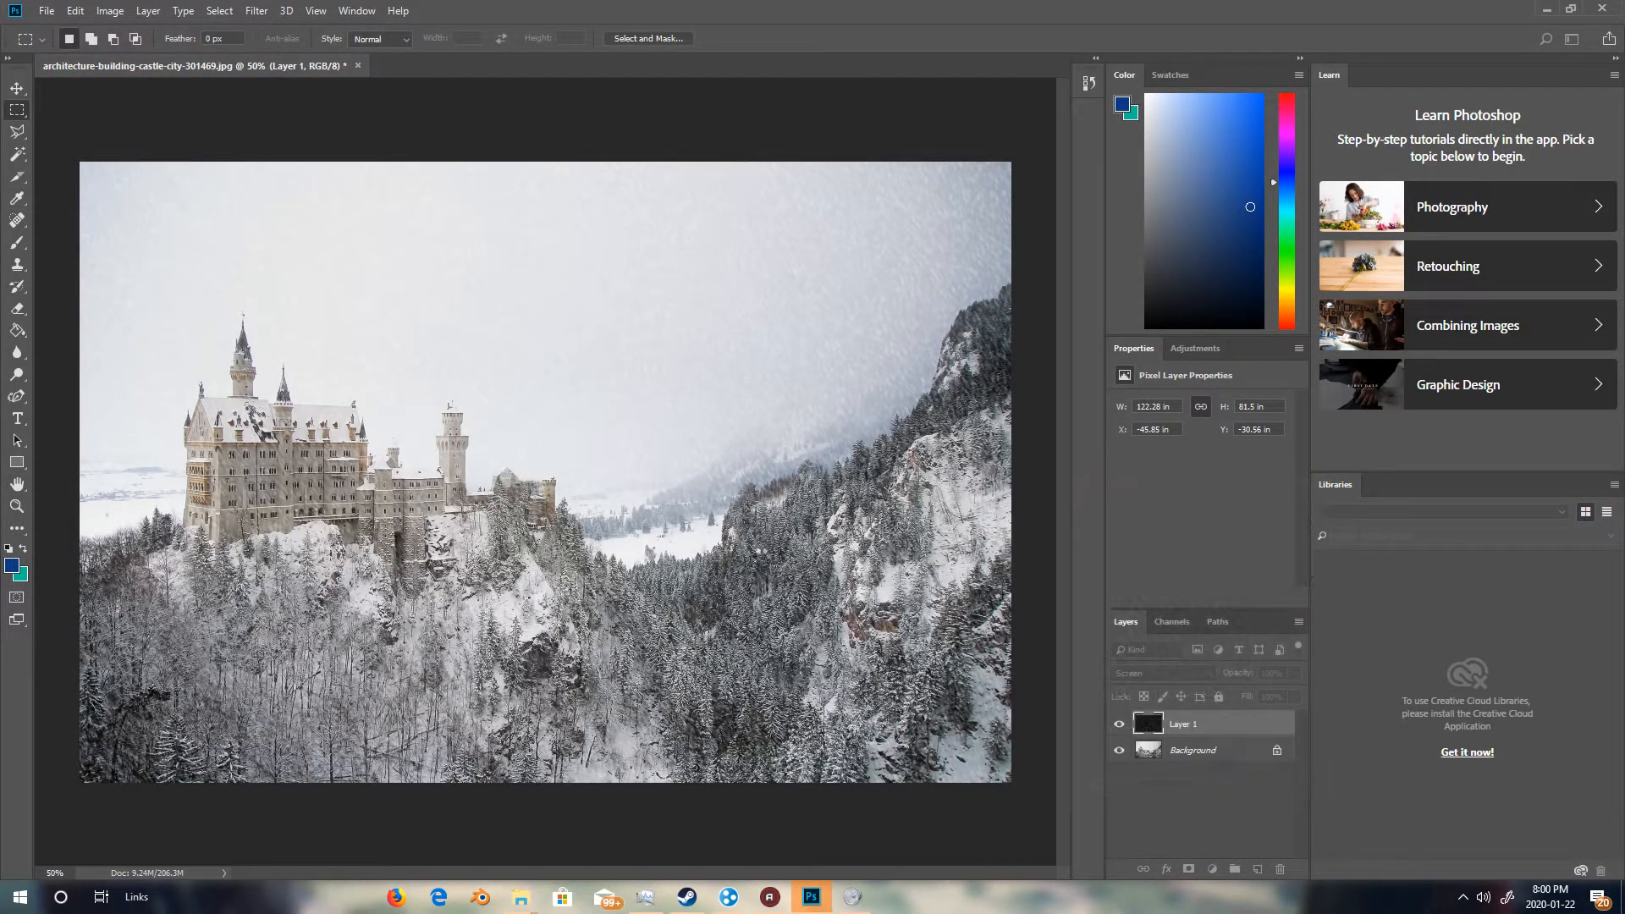
# Add a Levels adjustment layer and clip it to the noise layer.
pyautogui.moveTo(686, 897)
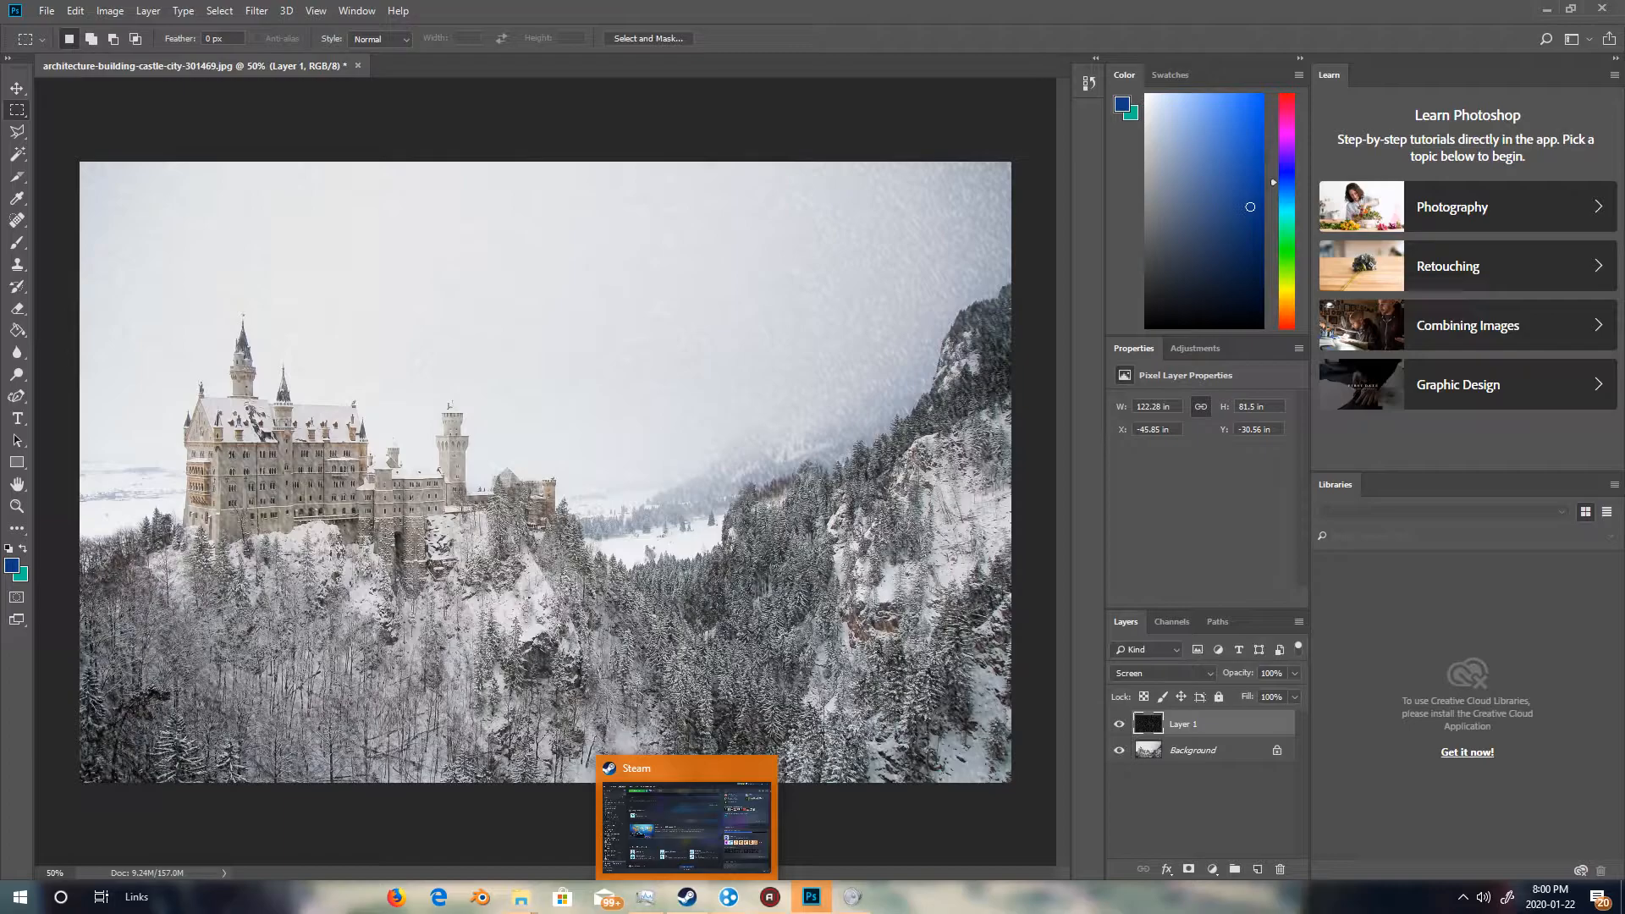
pyautogui.click(1211, 872)
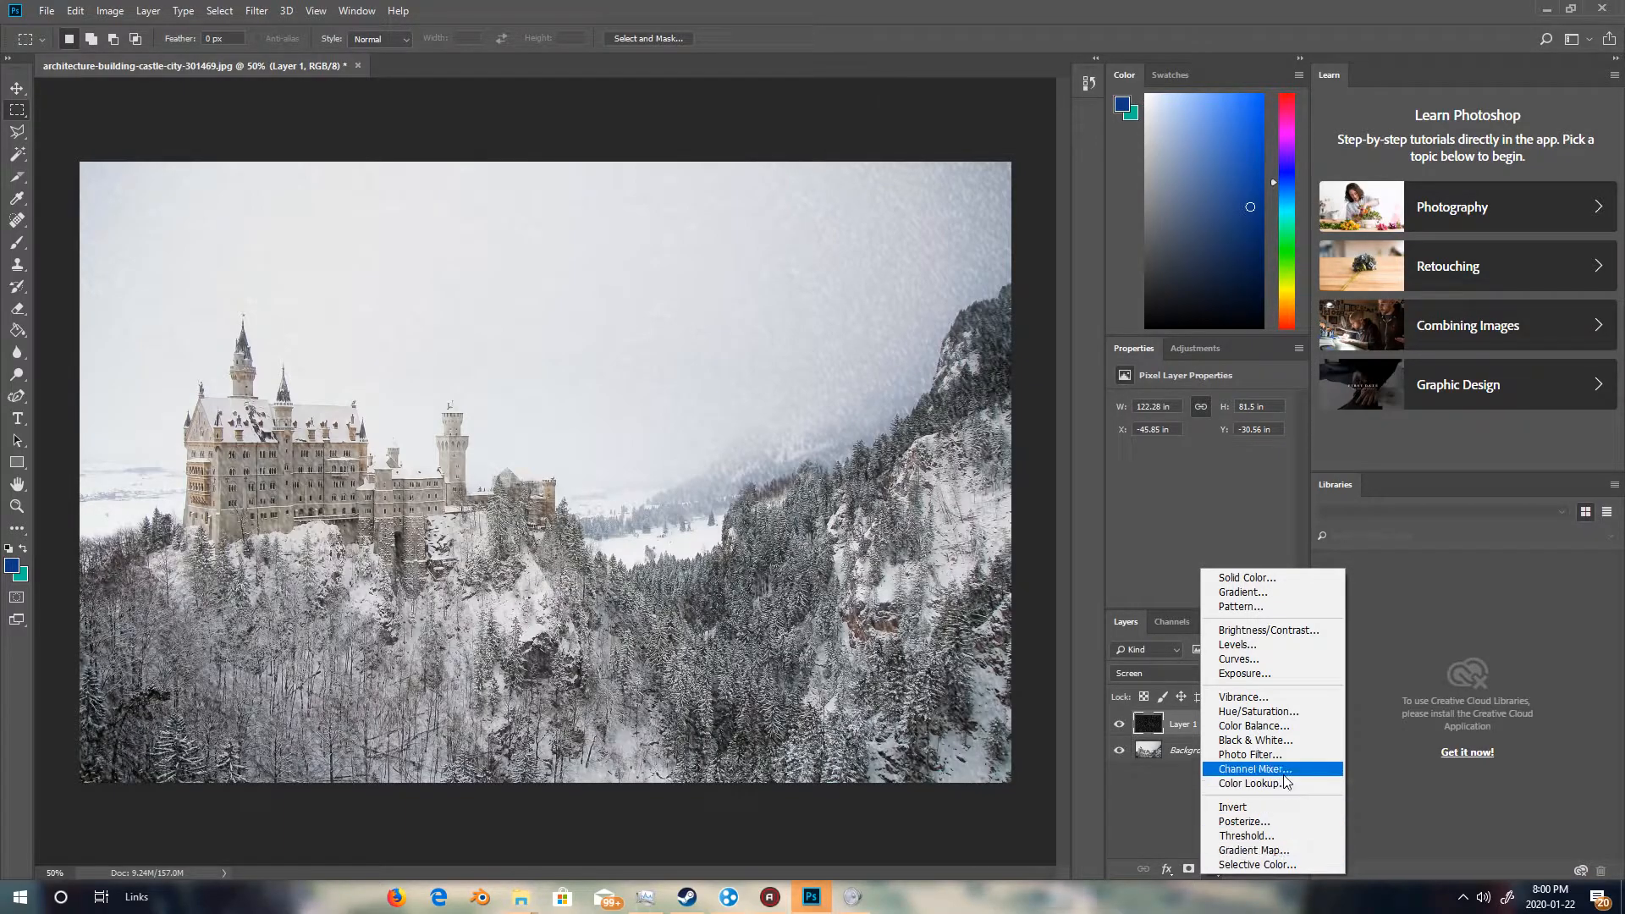
pyautogui.click(1246, 648)
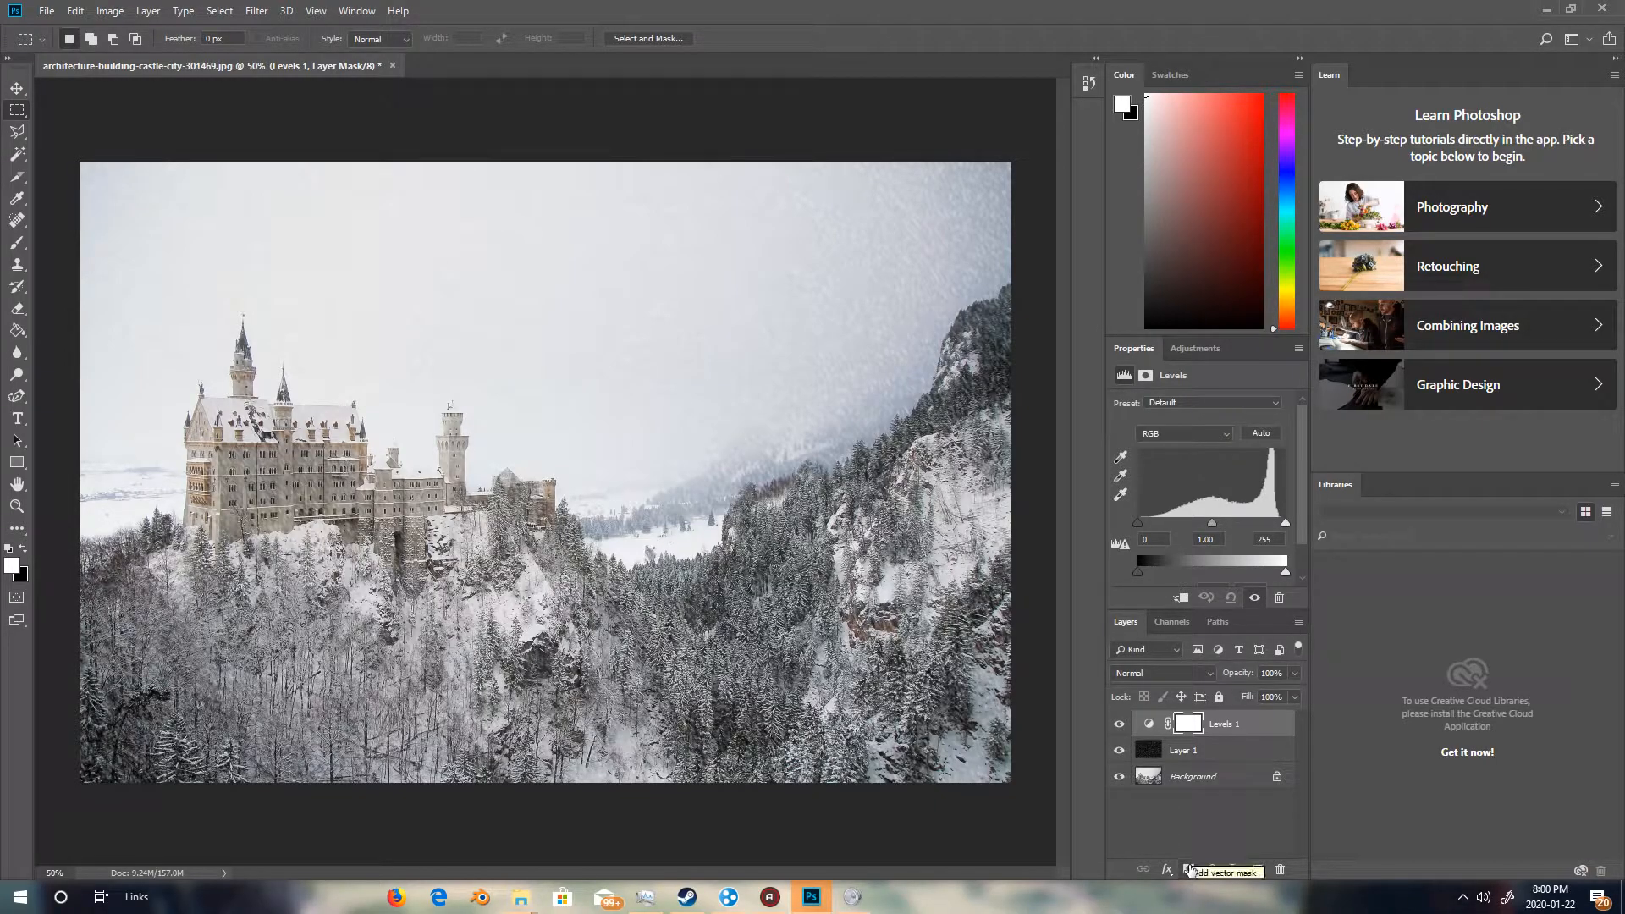
pyautogui.click(1300, 622)
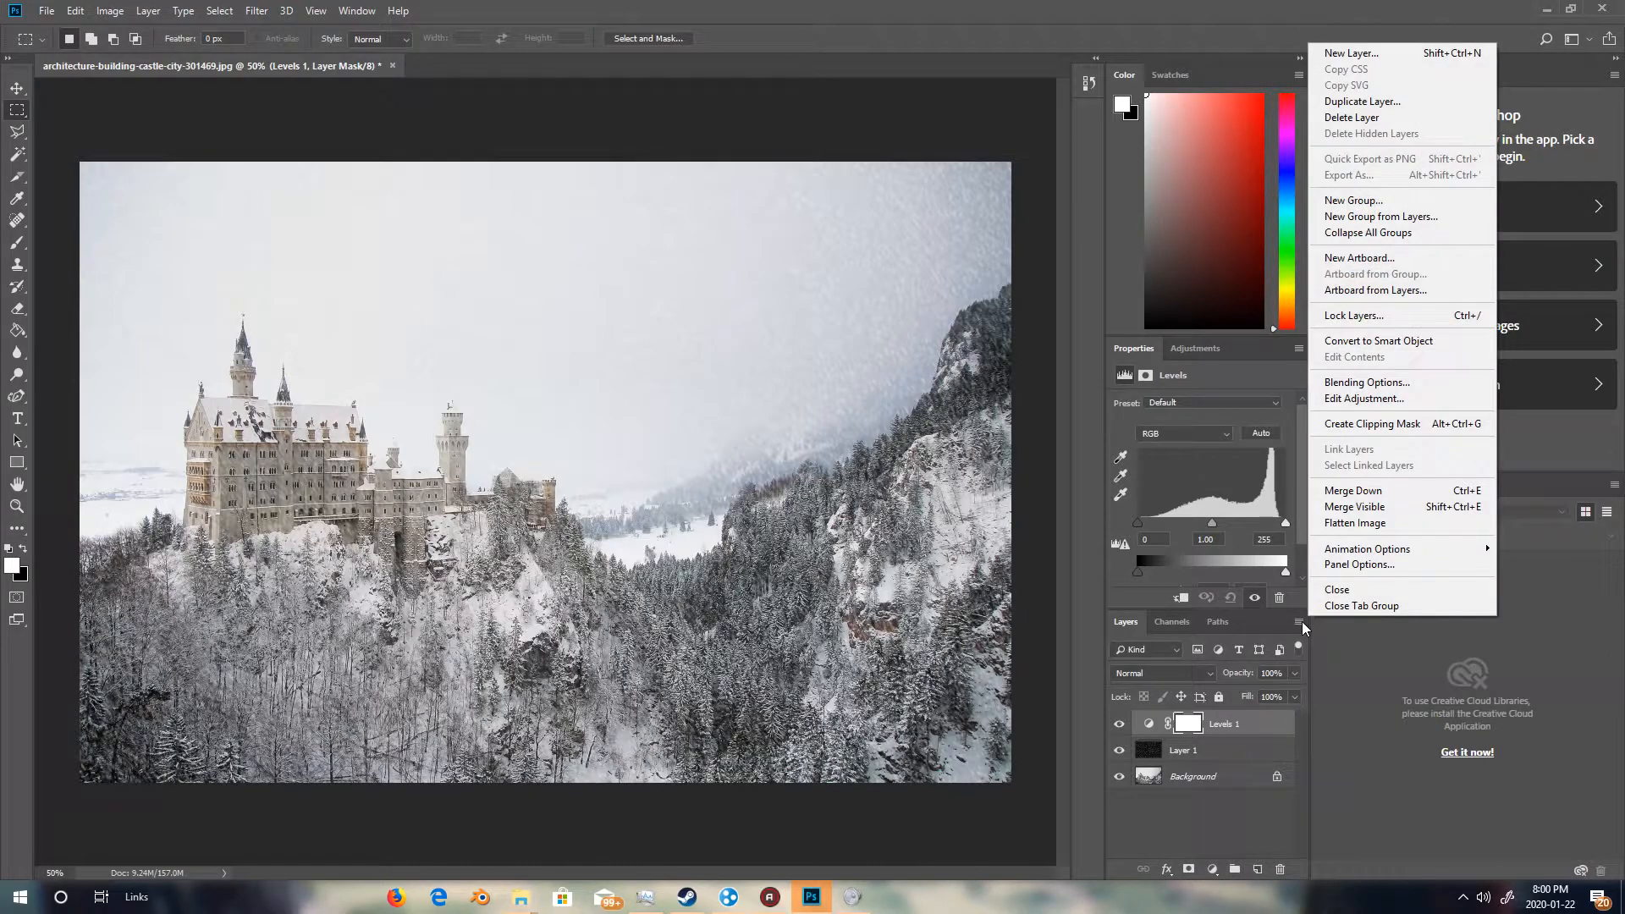
pyautogui.click(1373, 424)
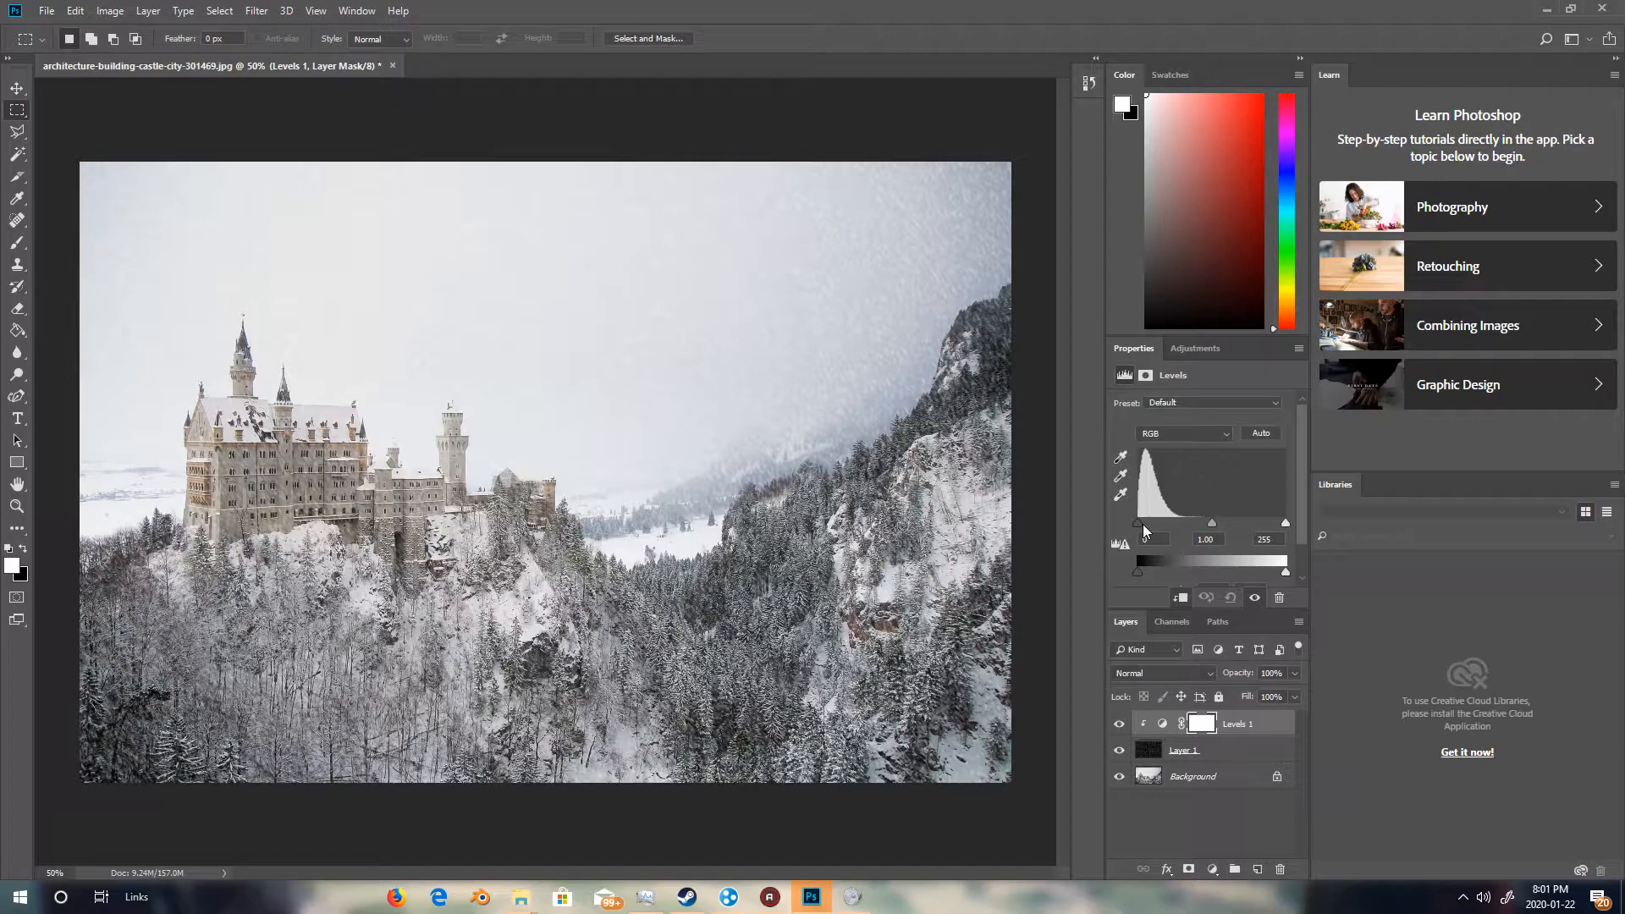
# Adjust the Levels input range, moving the black point to 29 and the white point to 226.
pyautogui.moveTo(1138, 526); pyautogui.dragTo(1156, 514)
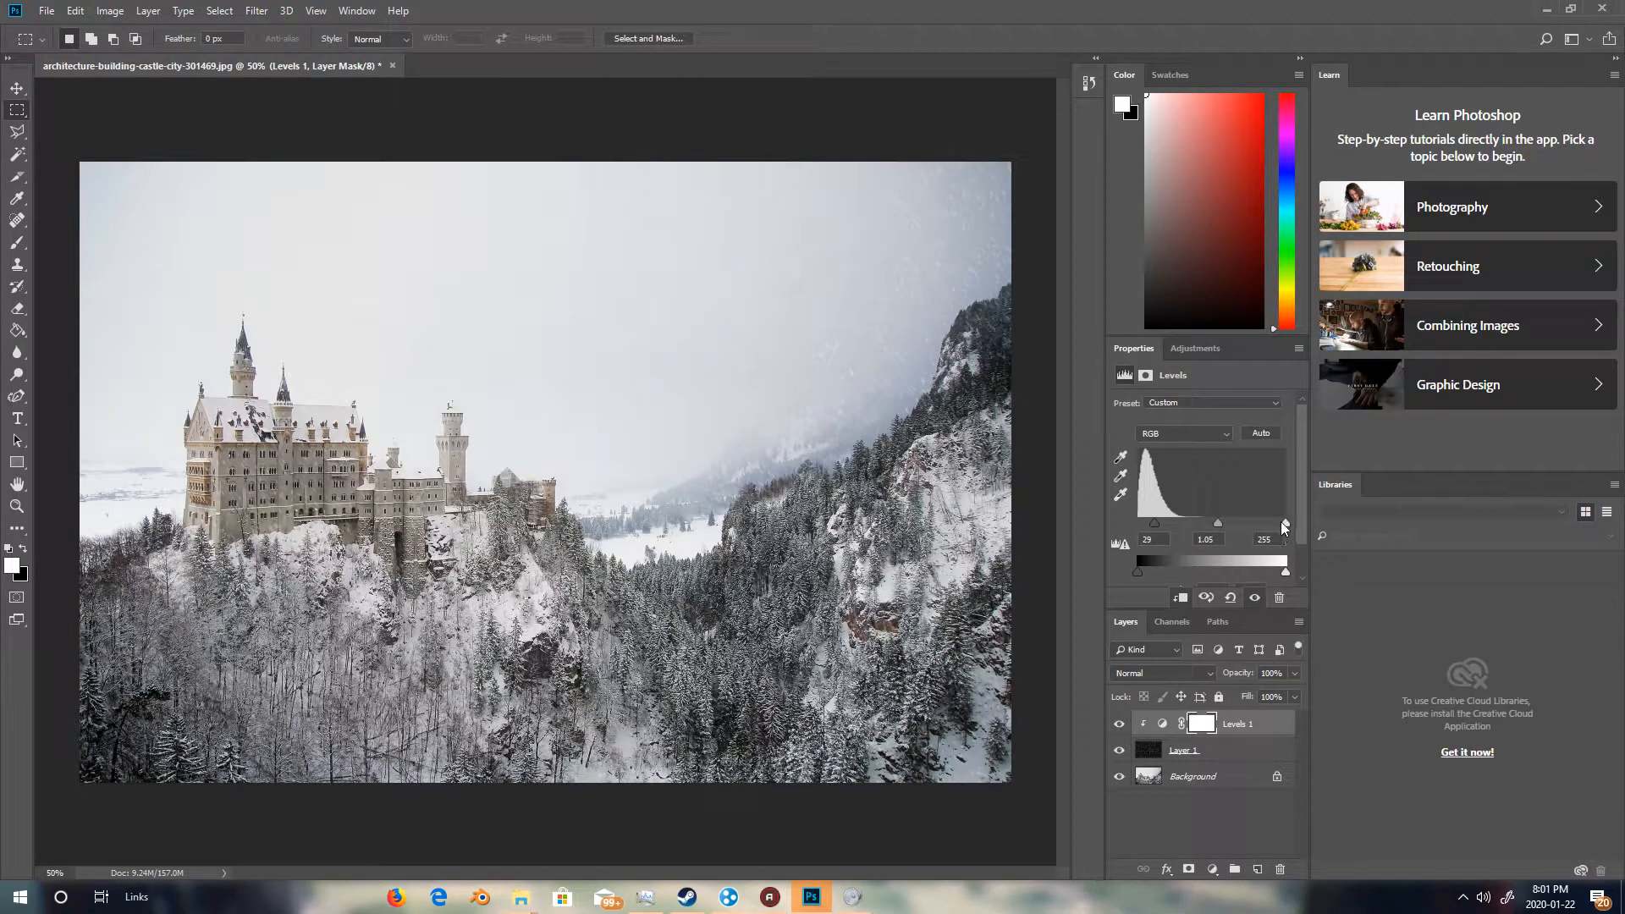
pyautogui.moveTo(1279, 522); pyautogui.dragTo(1268, 530)
pyautogui.click(151, 12)
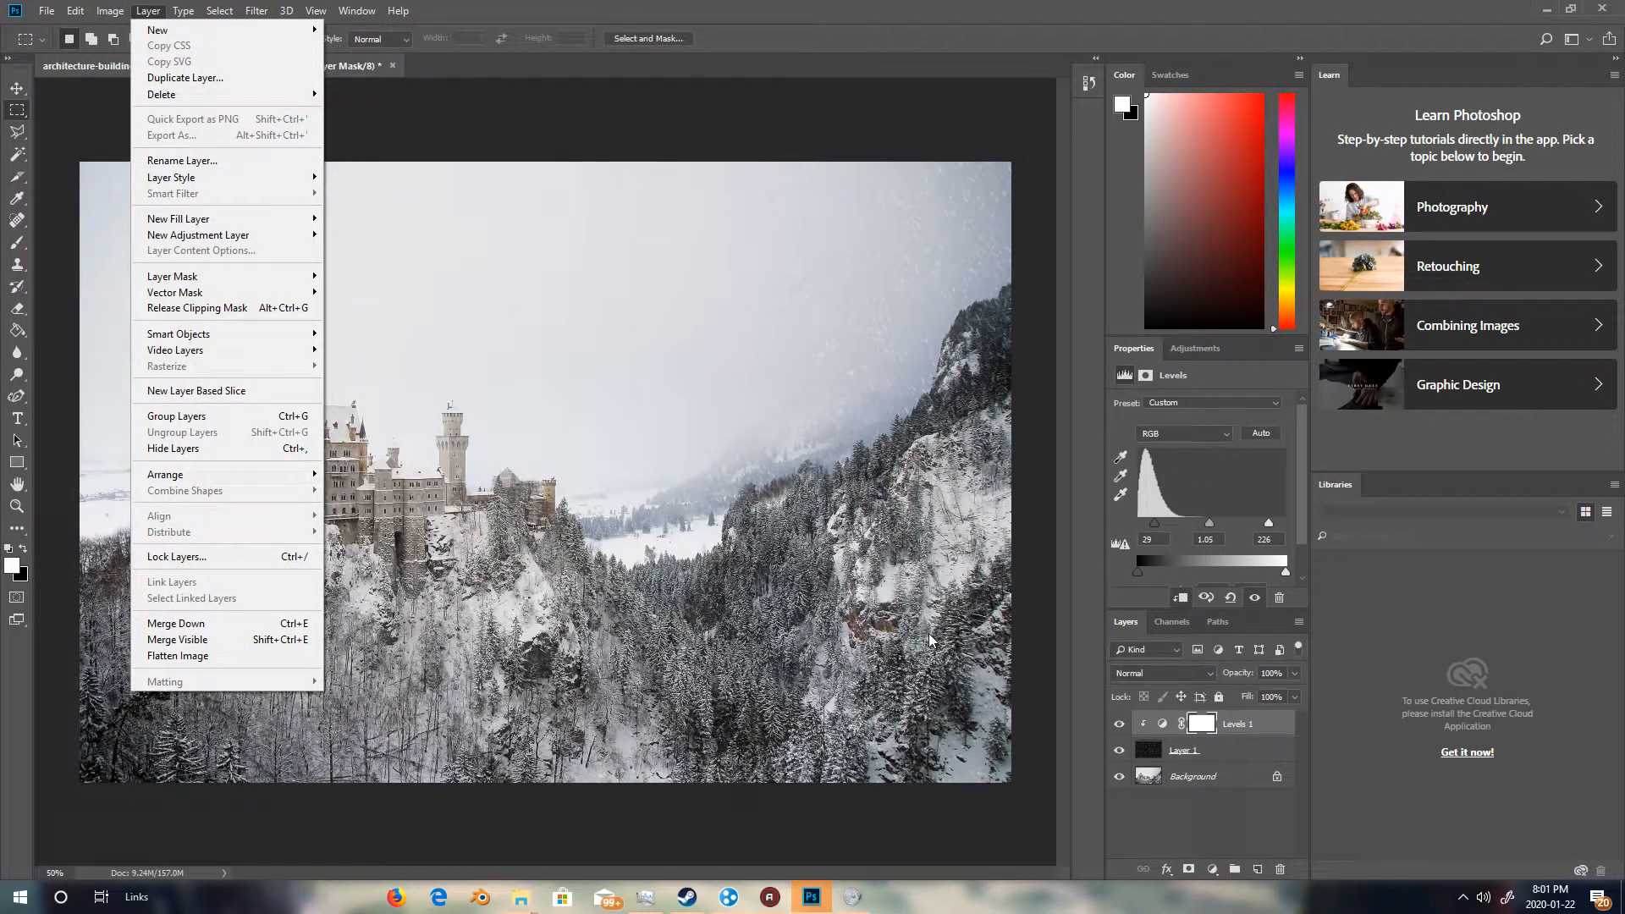
pyautogui.click(1207, 746)
pyautogui.keyDown('shift'); pyautogui.click(1245, 723); pyautogui.keyUp('shift')
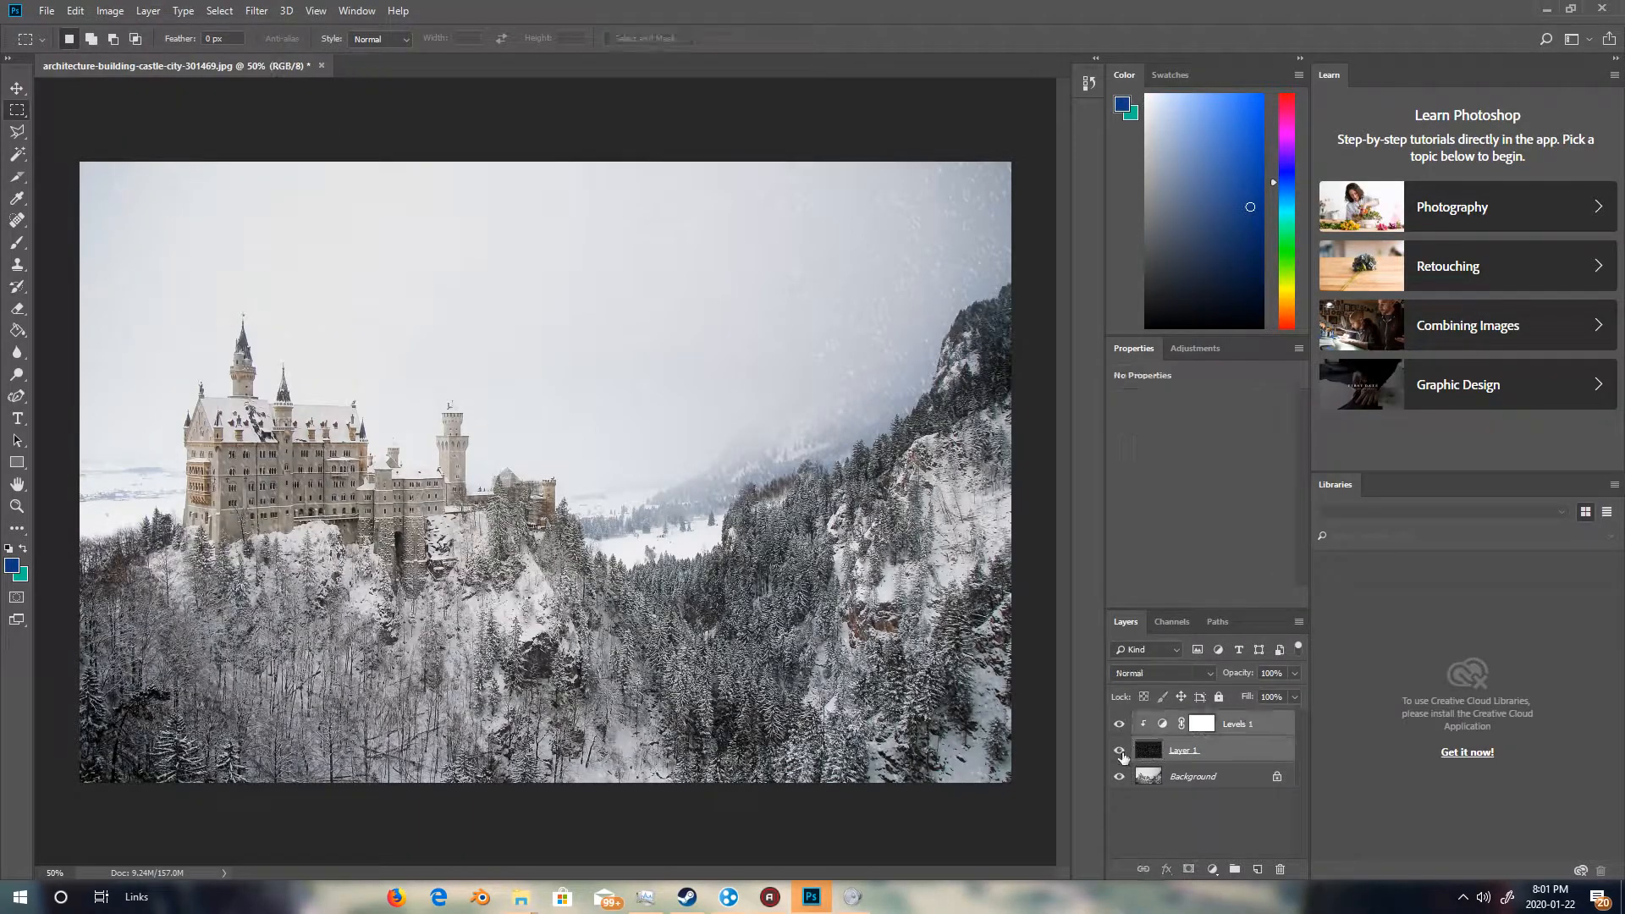
pyautogui.click(148, 11)
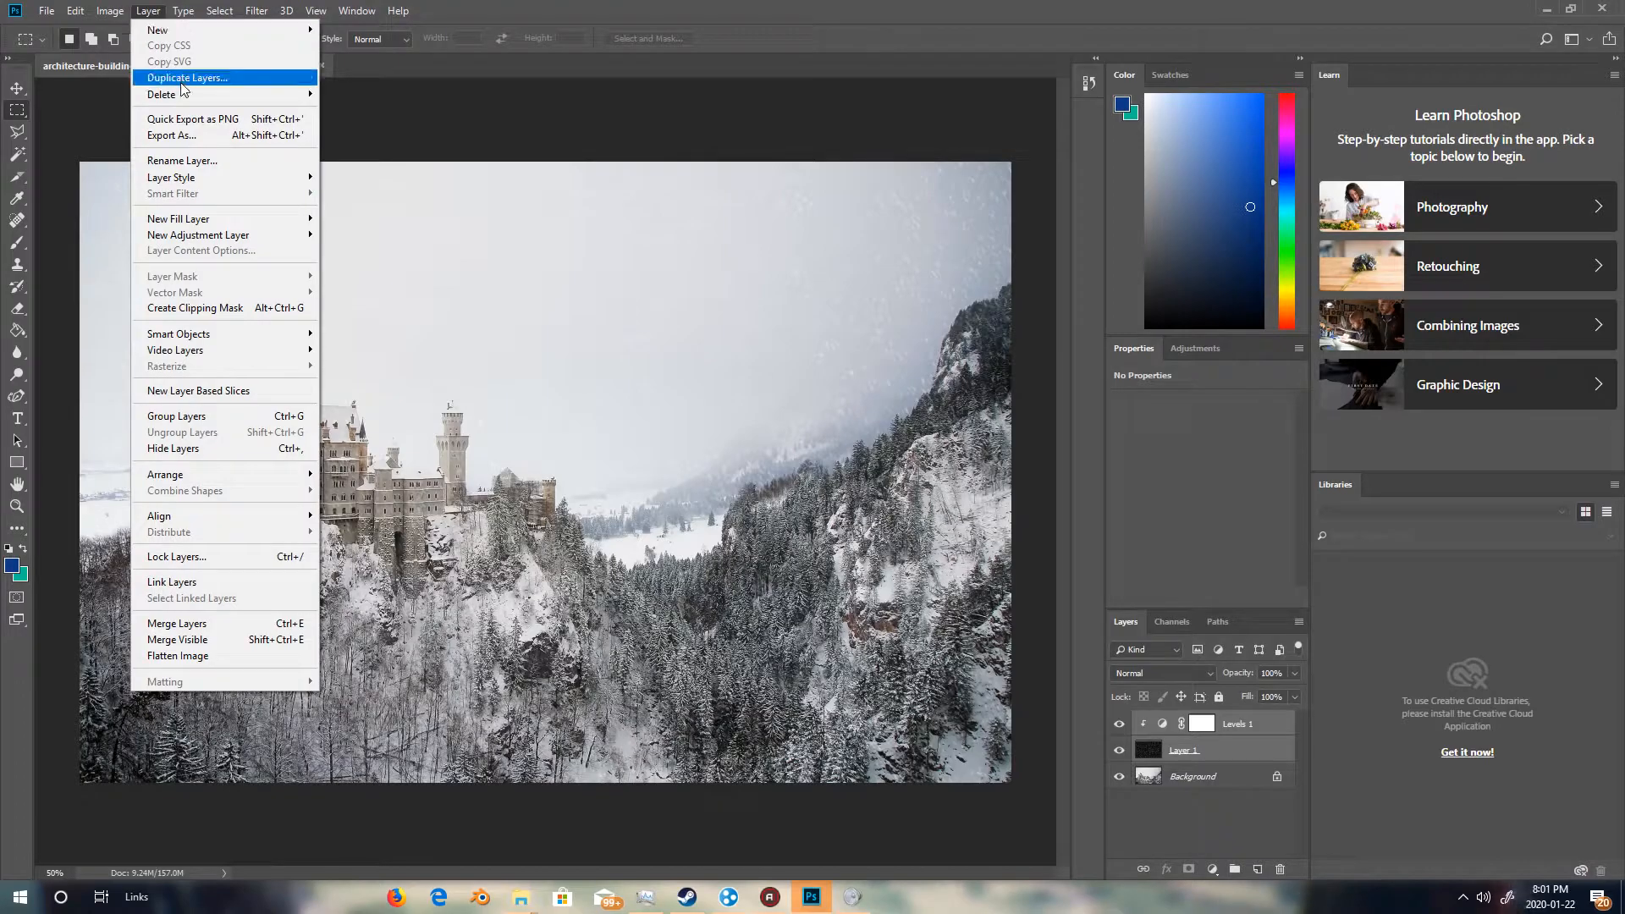
pyautogui.click(187, 77)
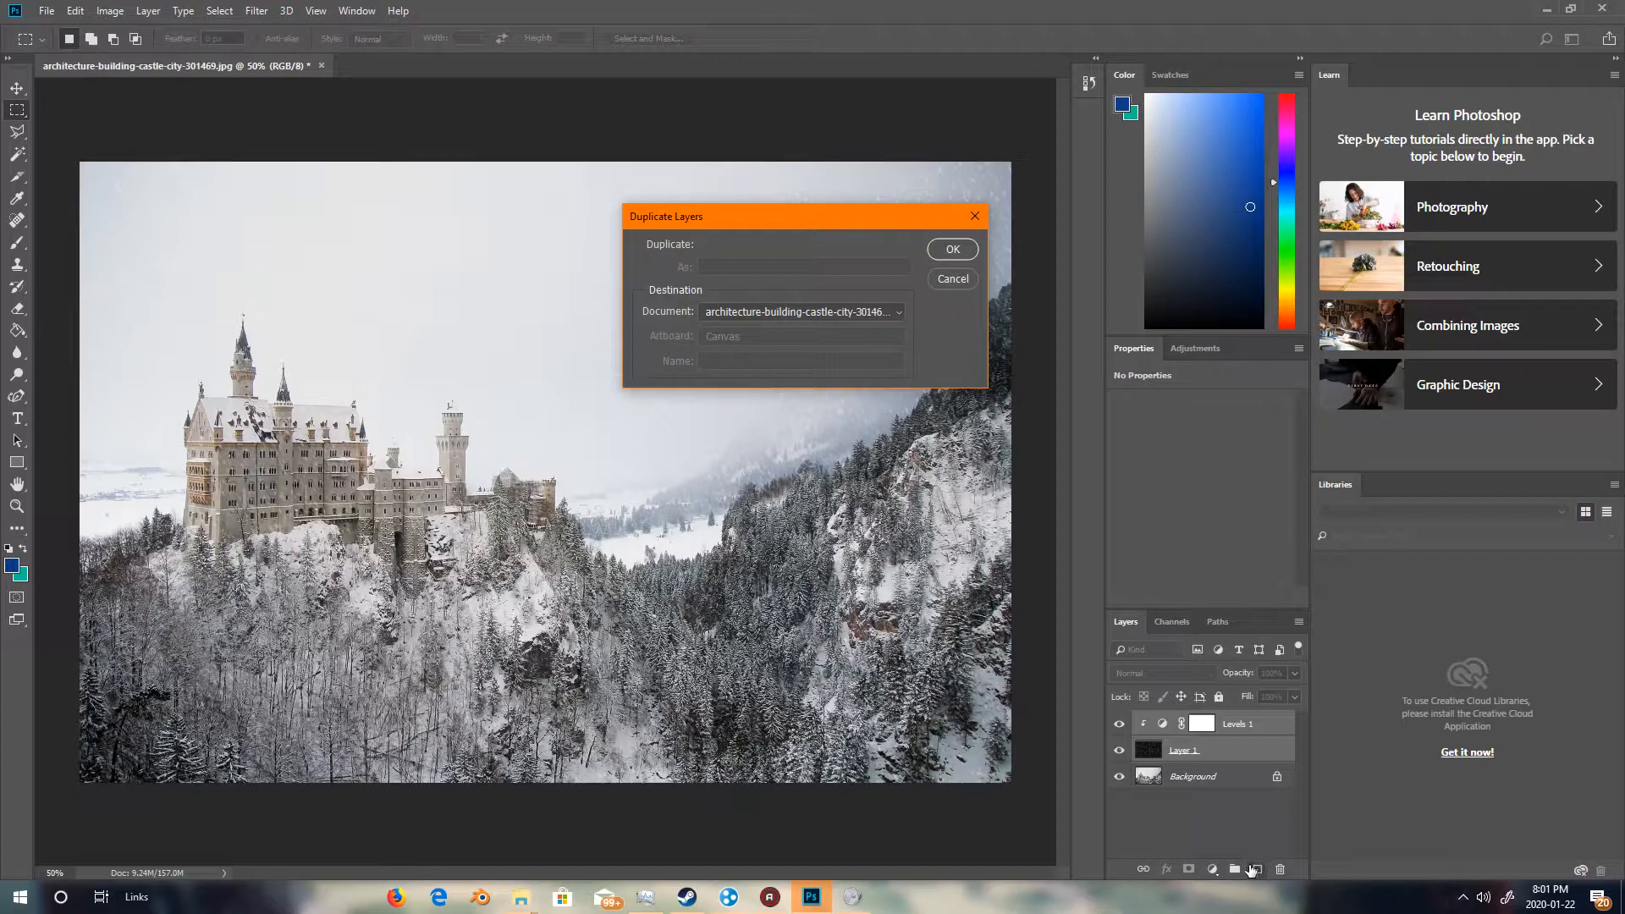
pyautogui.click(974, 216)
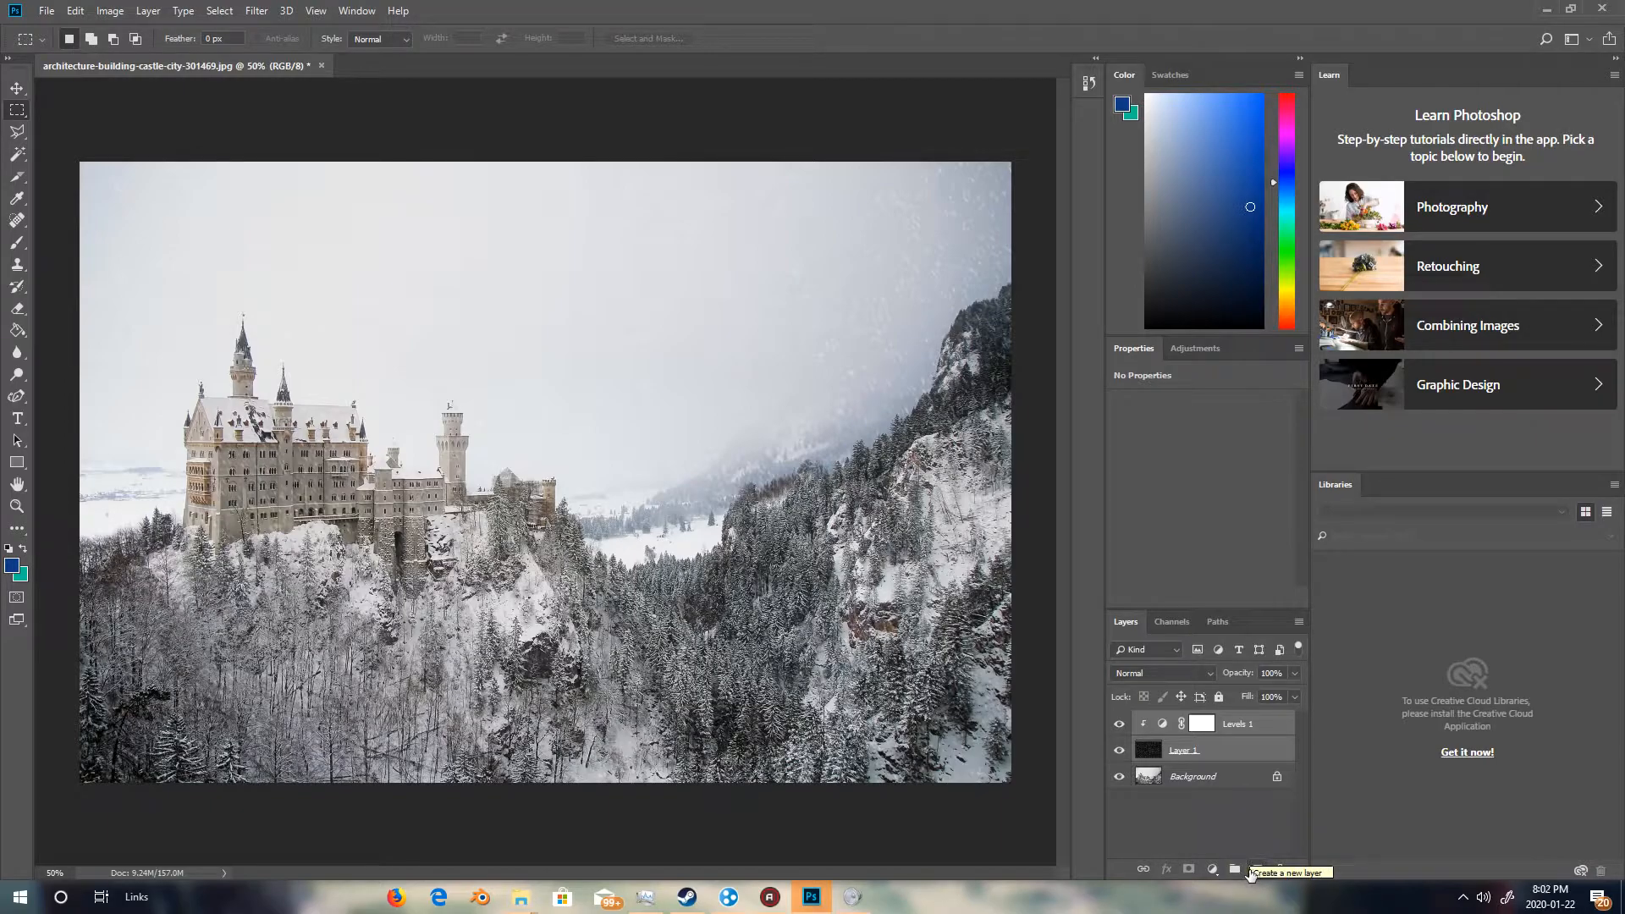
pyautogui.click(1252, 872)
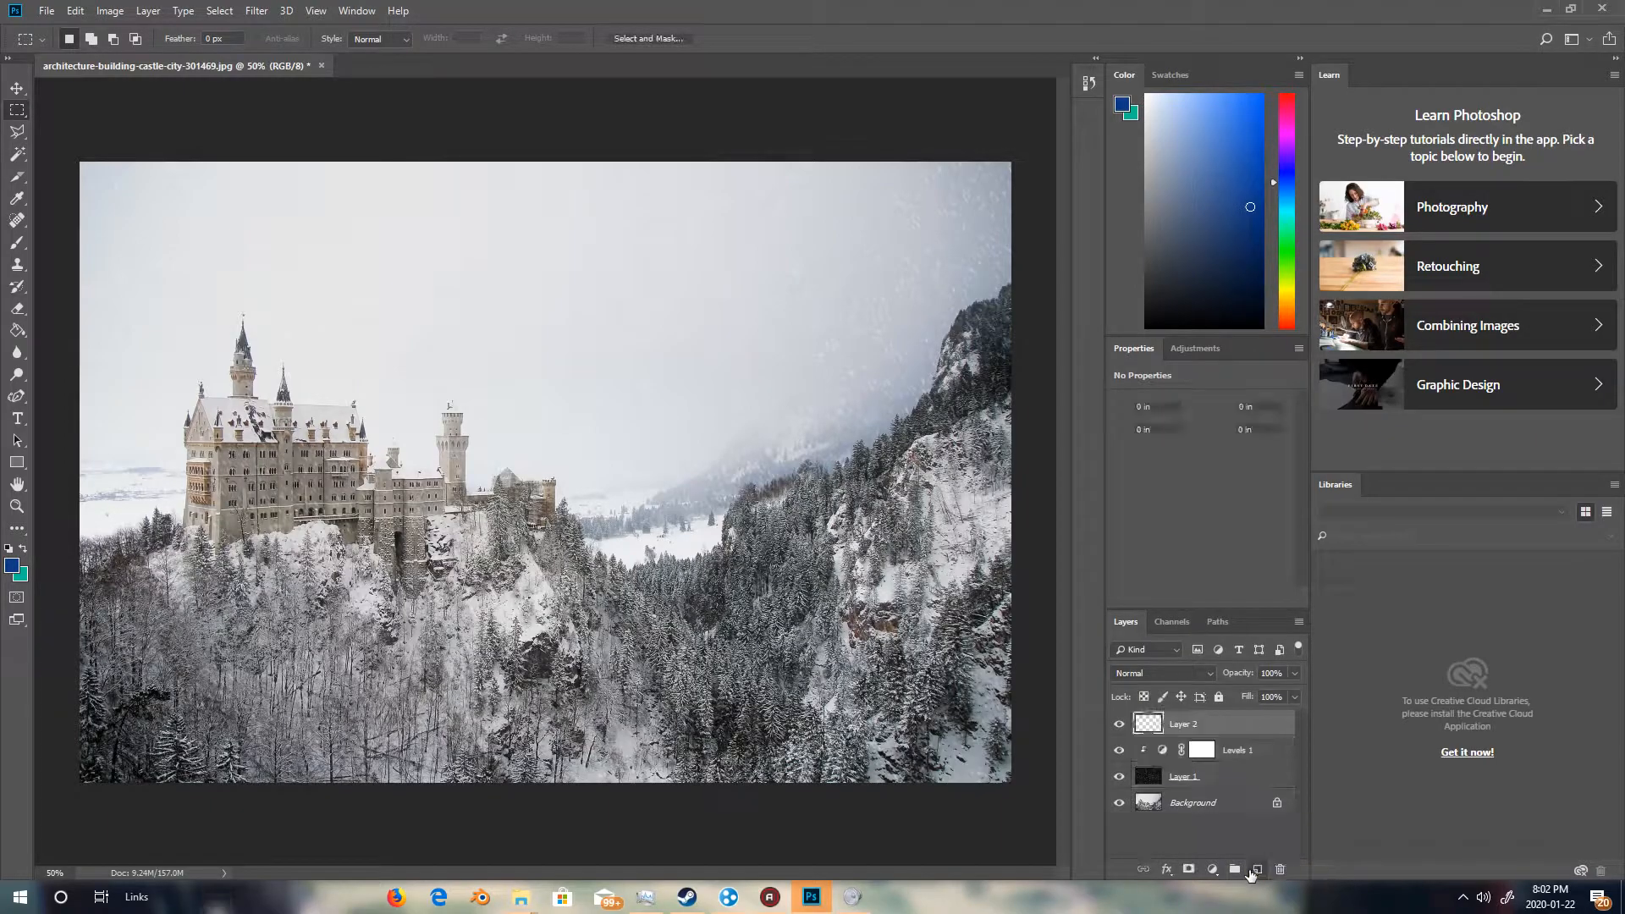
pyautogui.click(1149, 759)
pyautogui.keyDown('shift'); pyautogui.click(1153, 779); pyautogui.keyUp('shift')
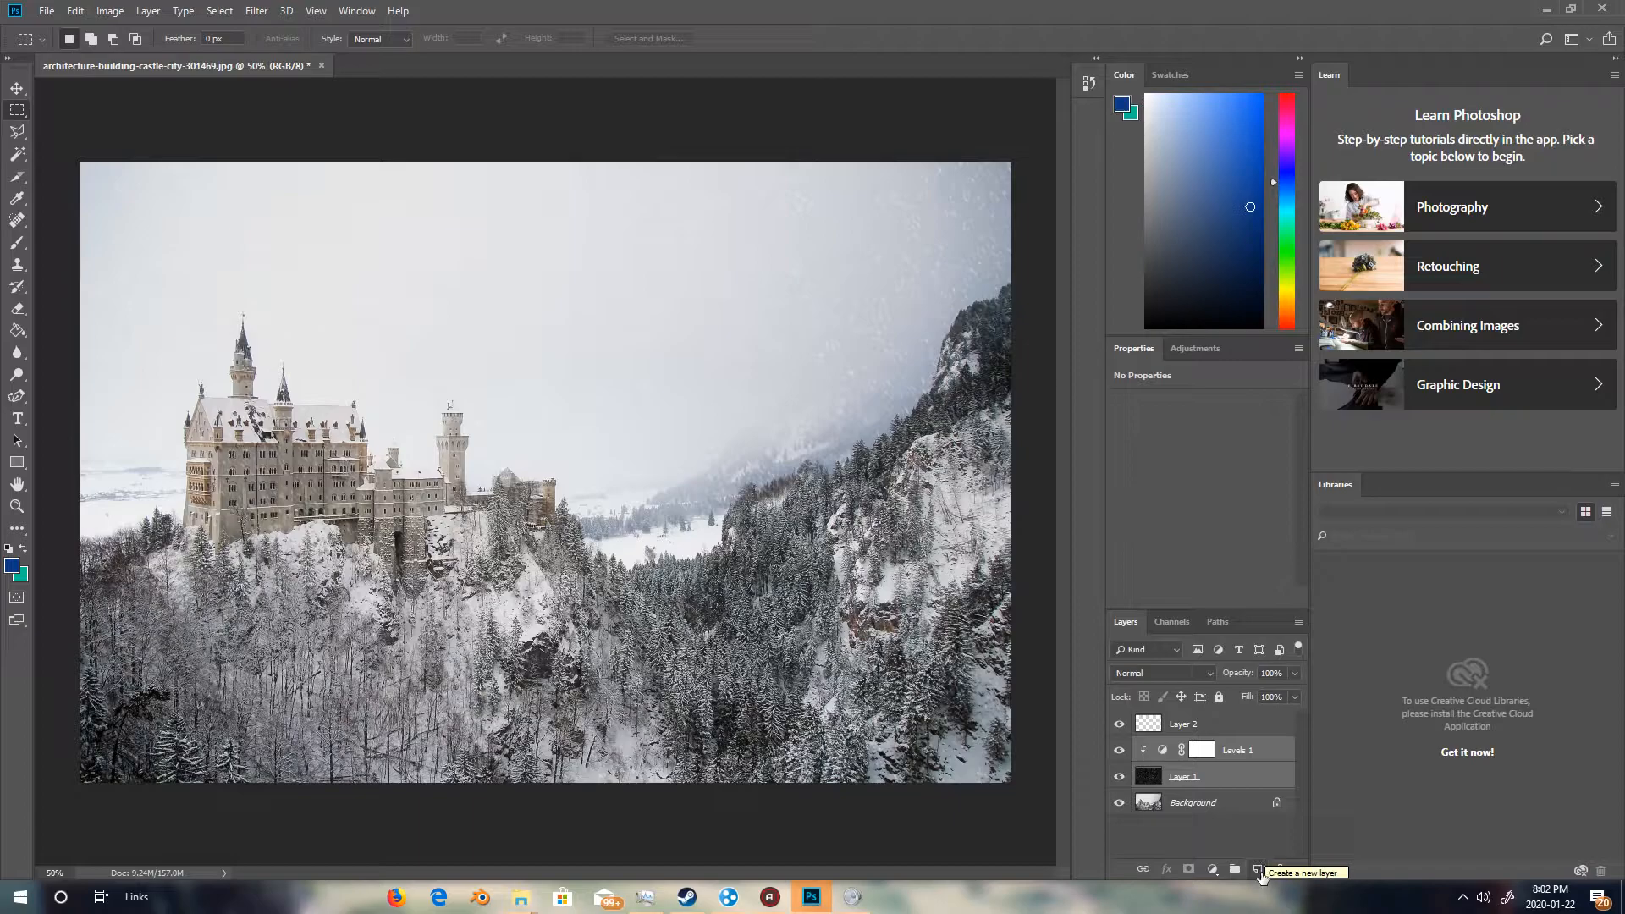
pyautogui.click(1262, 874)
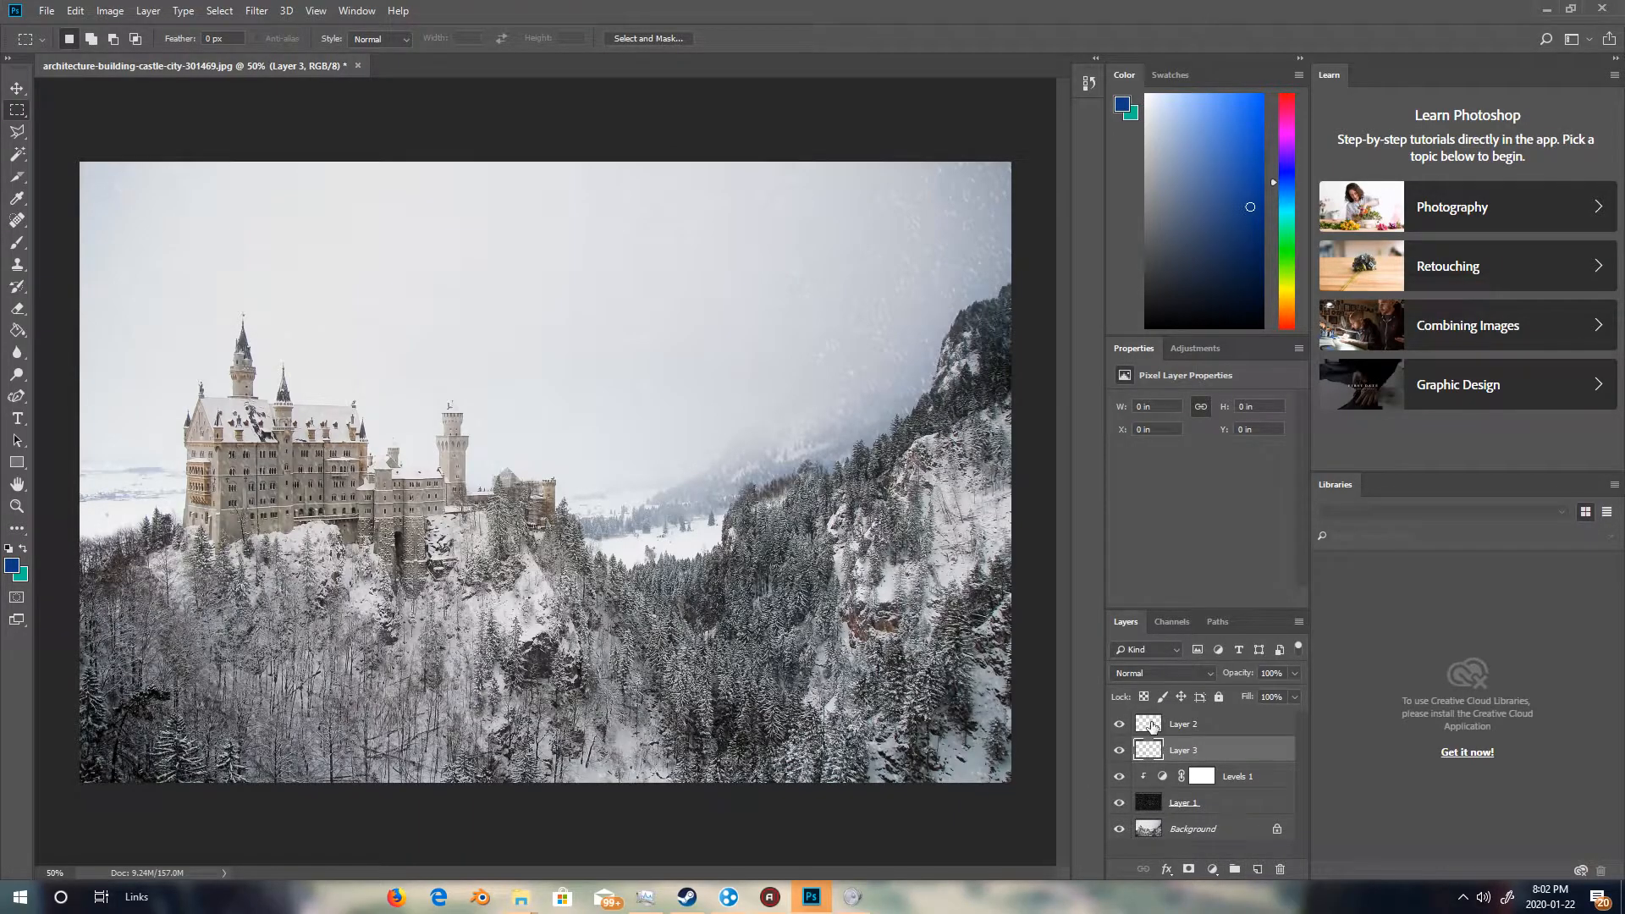
pyautogui.click(1153, 727)
pyautogui.press('Delete')
pyautogui.press('Delete')
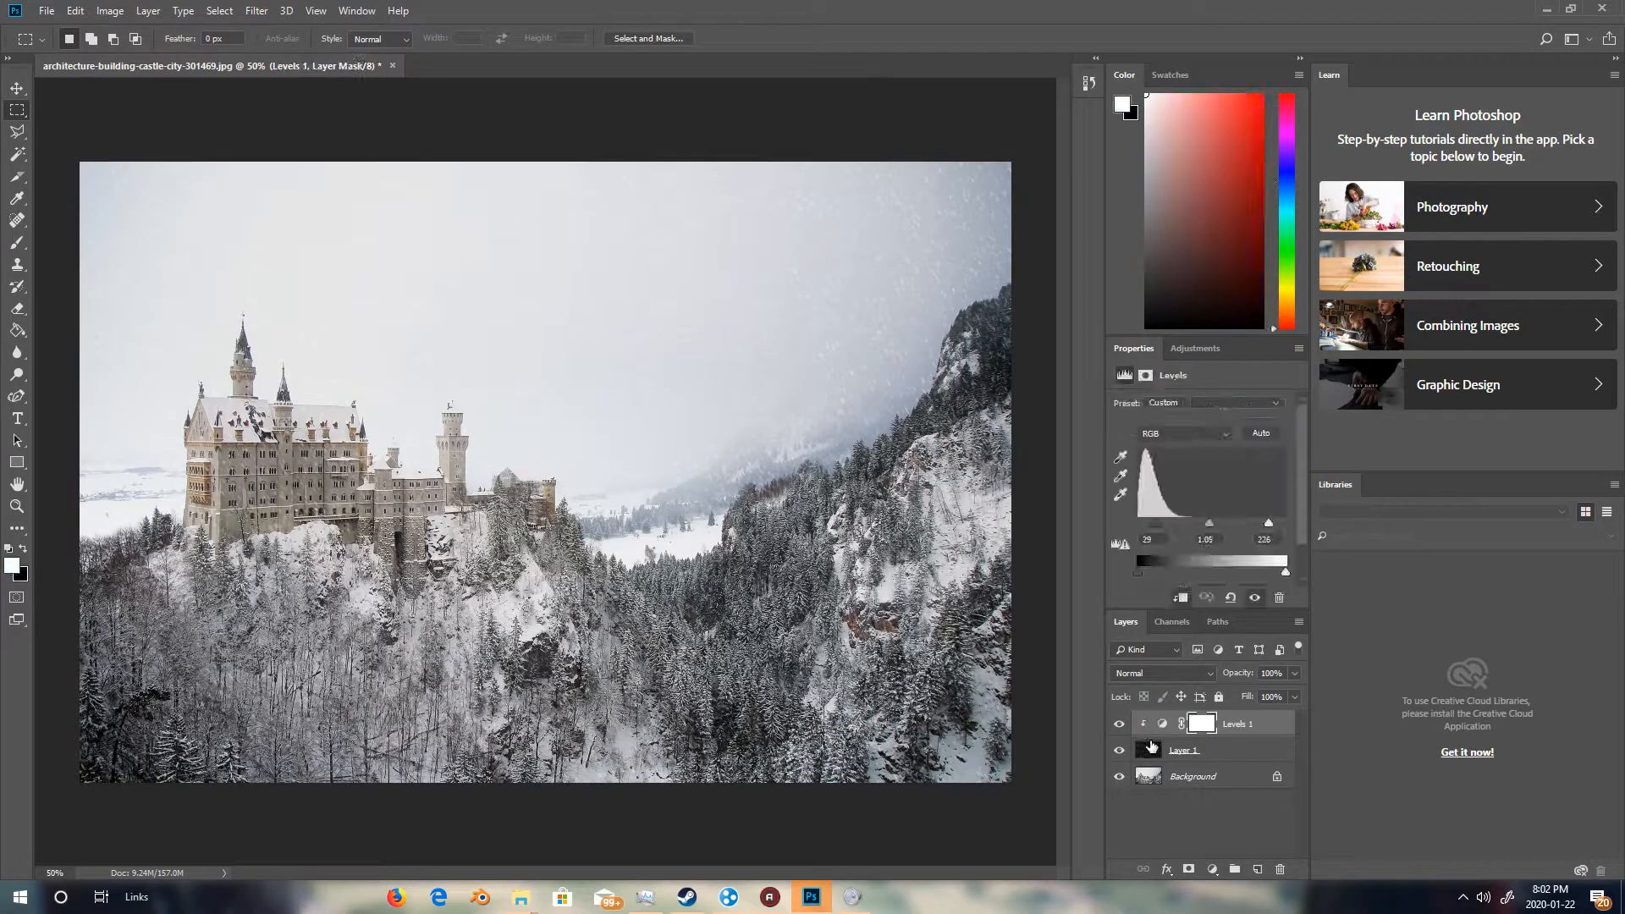
# Duplicate the noise layer together with its clipped Levels adjustment layer.
pyautogui.click(1151, 745)
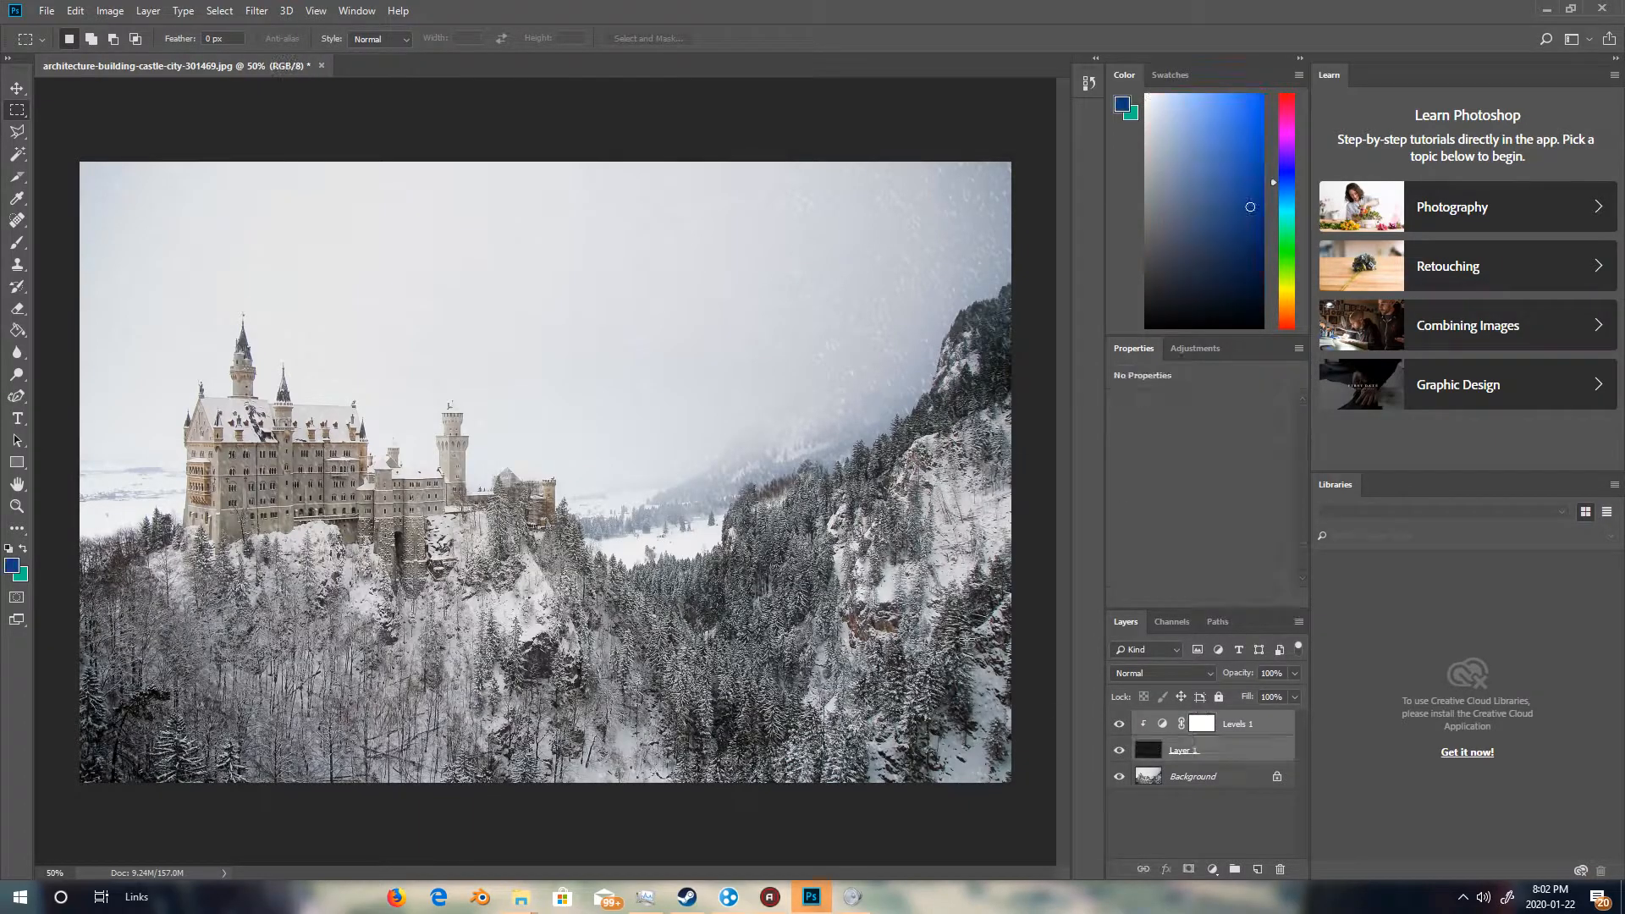
pyautogui.click(148, 10)
pyautogui.click(187, 77)
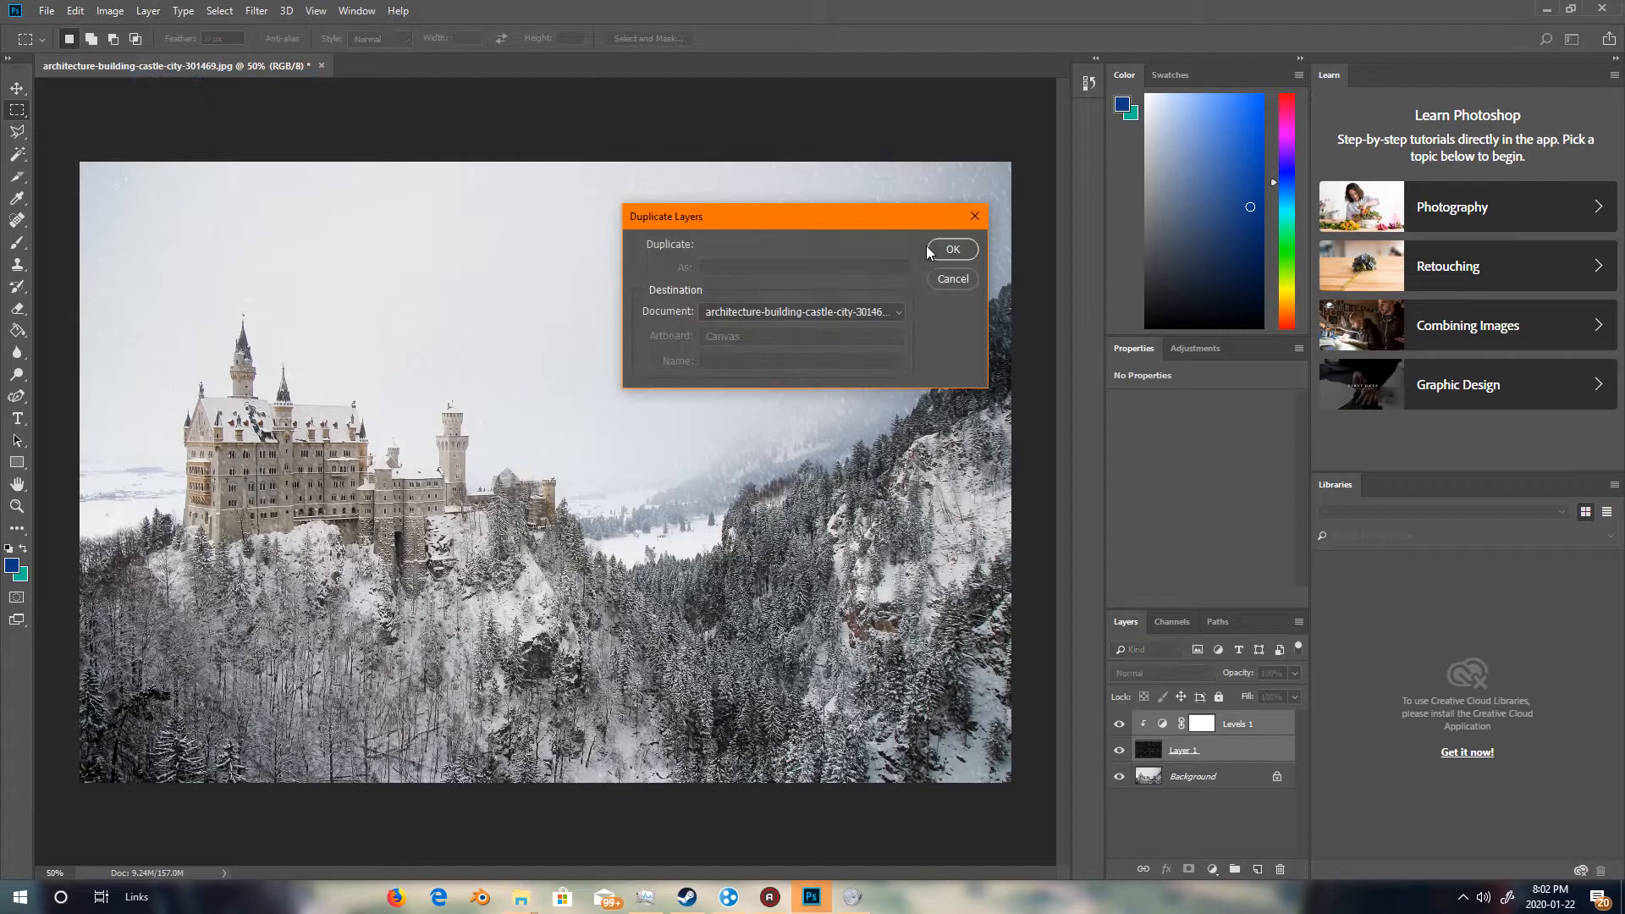
pyautogui.click(953, 250)
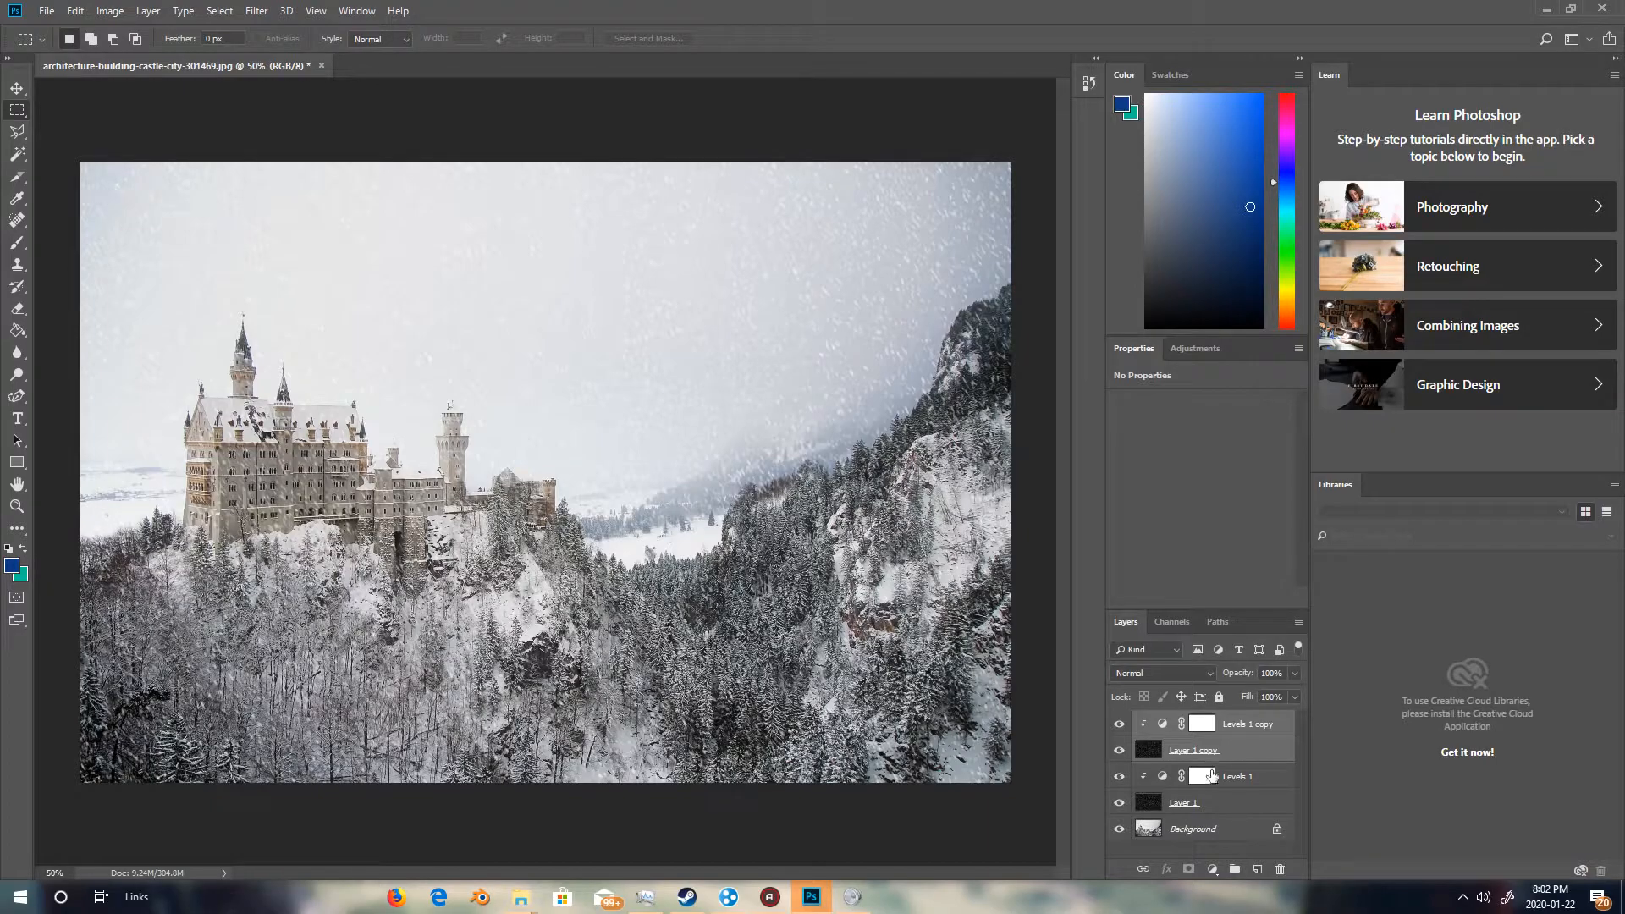
# Flip the duplicated noise layer horizontally and undo the flip.
pyautogui.click(1253, 751)
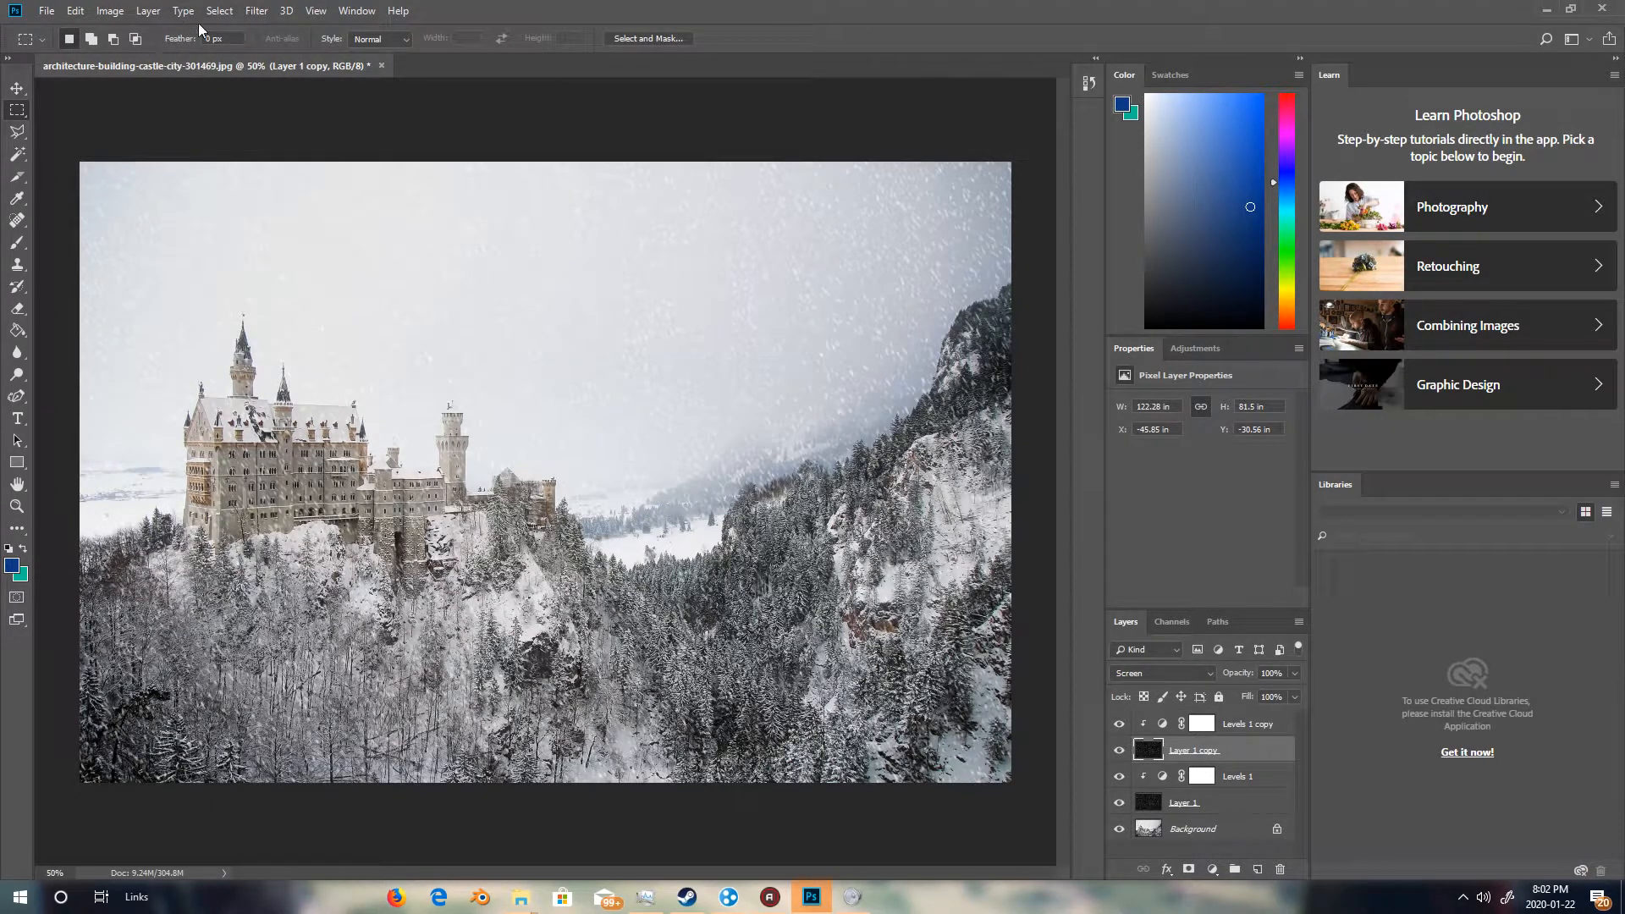
pyautogui.click(74, 9)
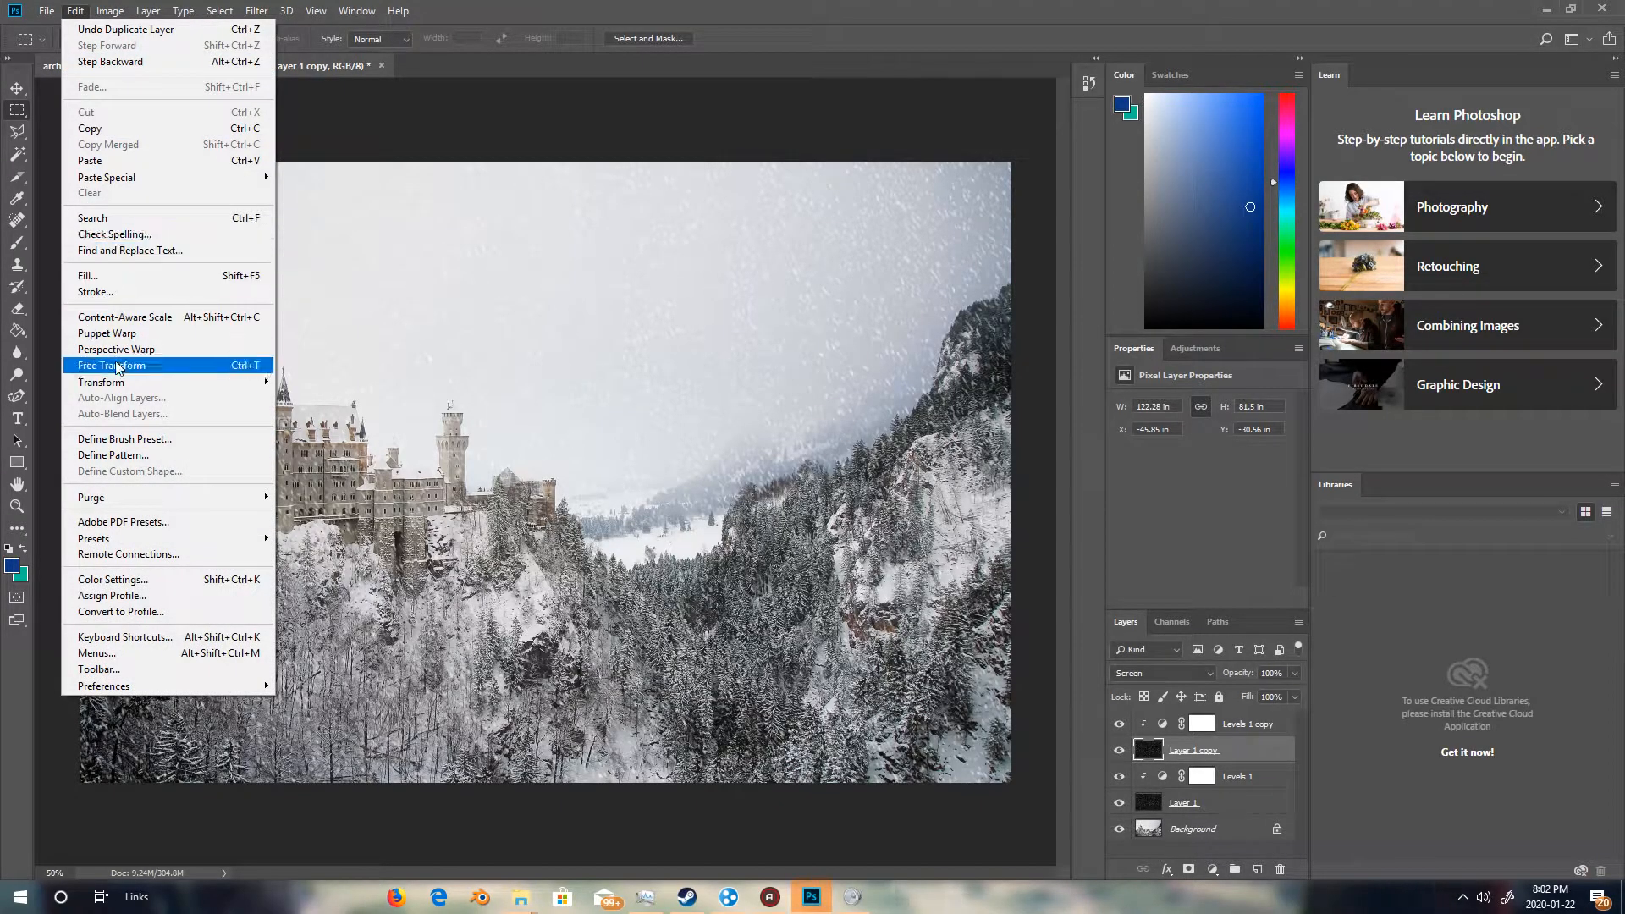
pyautogui.moveTo(148, 11)
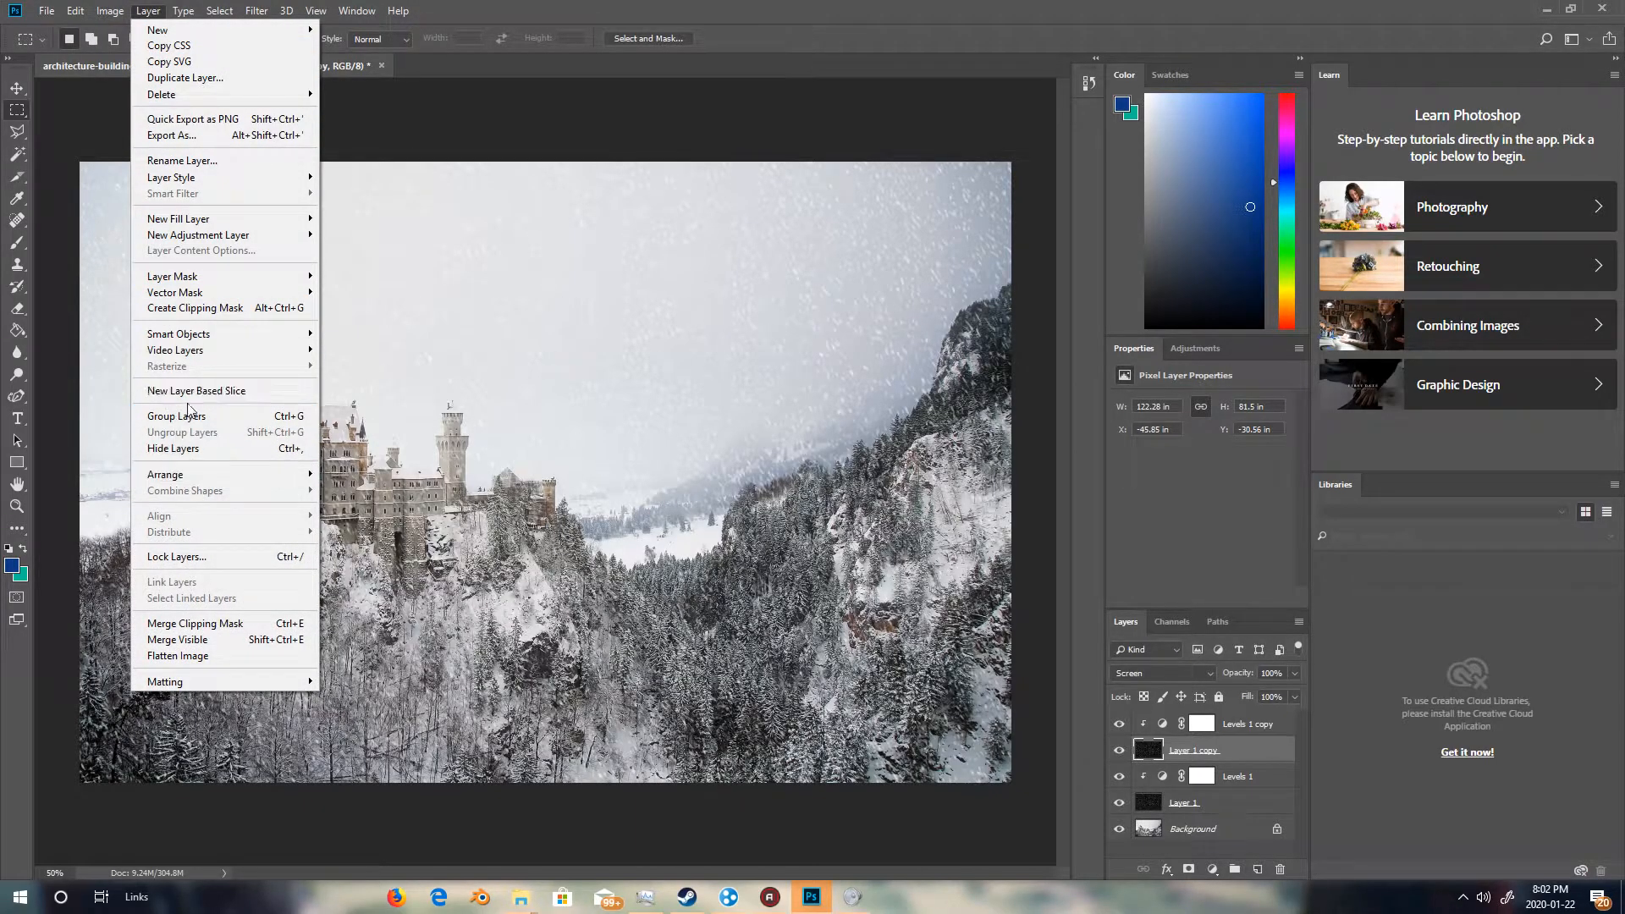
pyautogui.click(96, 233)
pyautogui.click(75, 11)
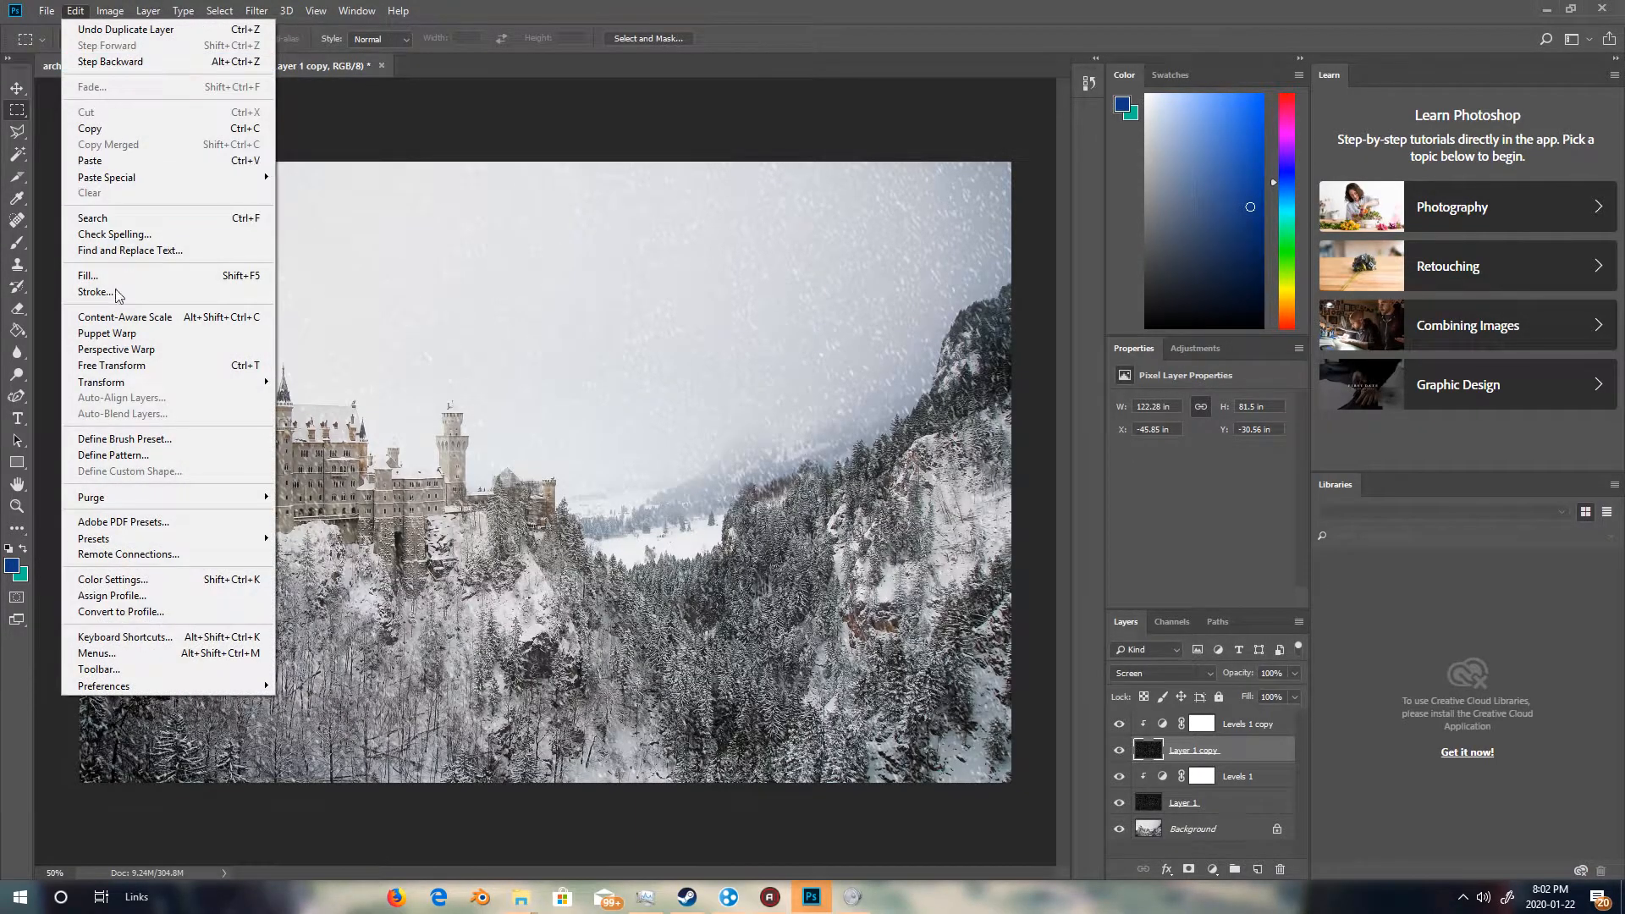
pyautogui.moveTo(141, 385)
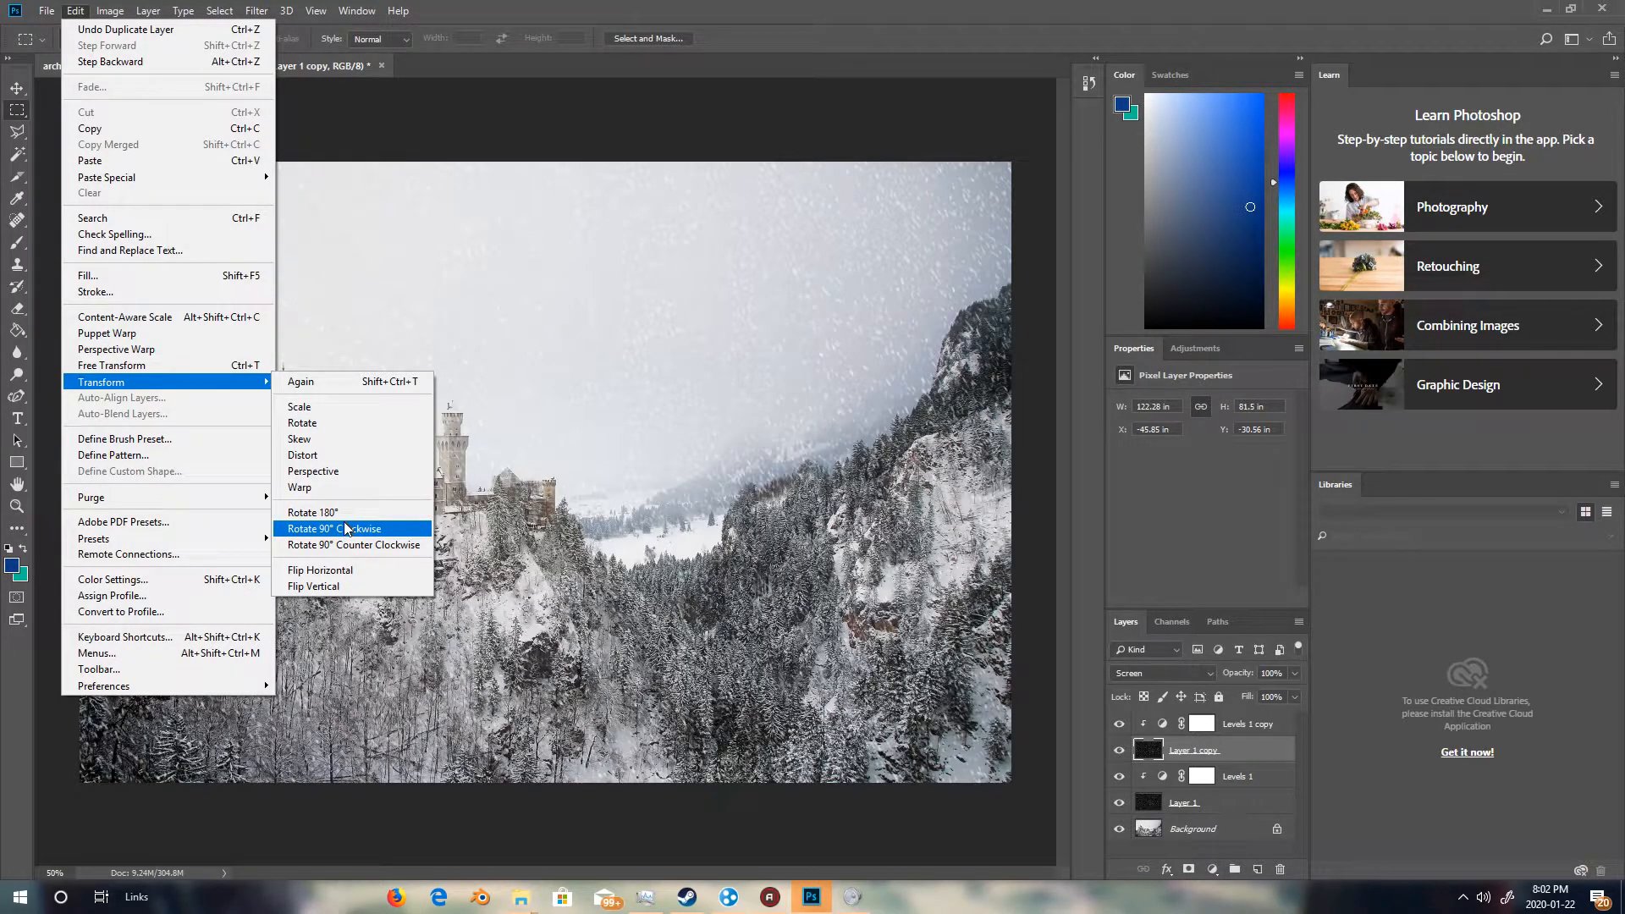
pyautogui.click(322, 570)
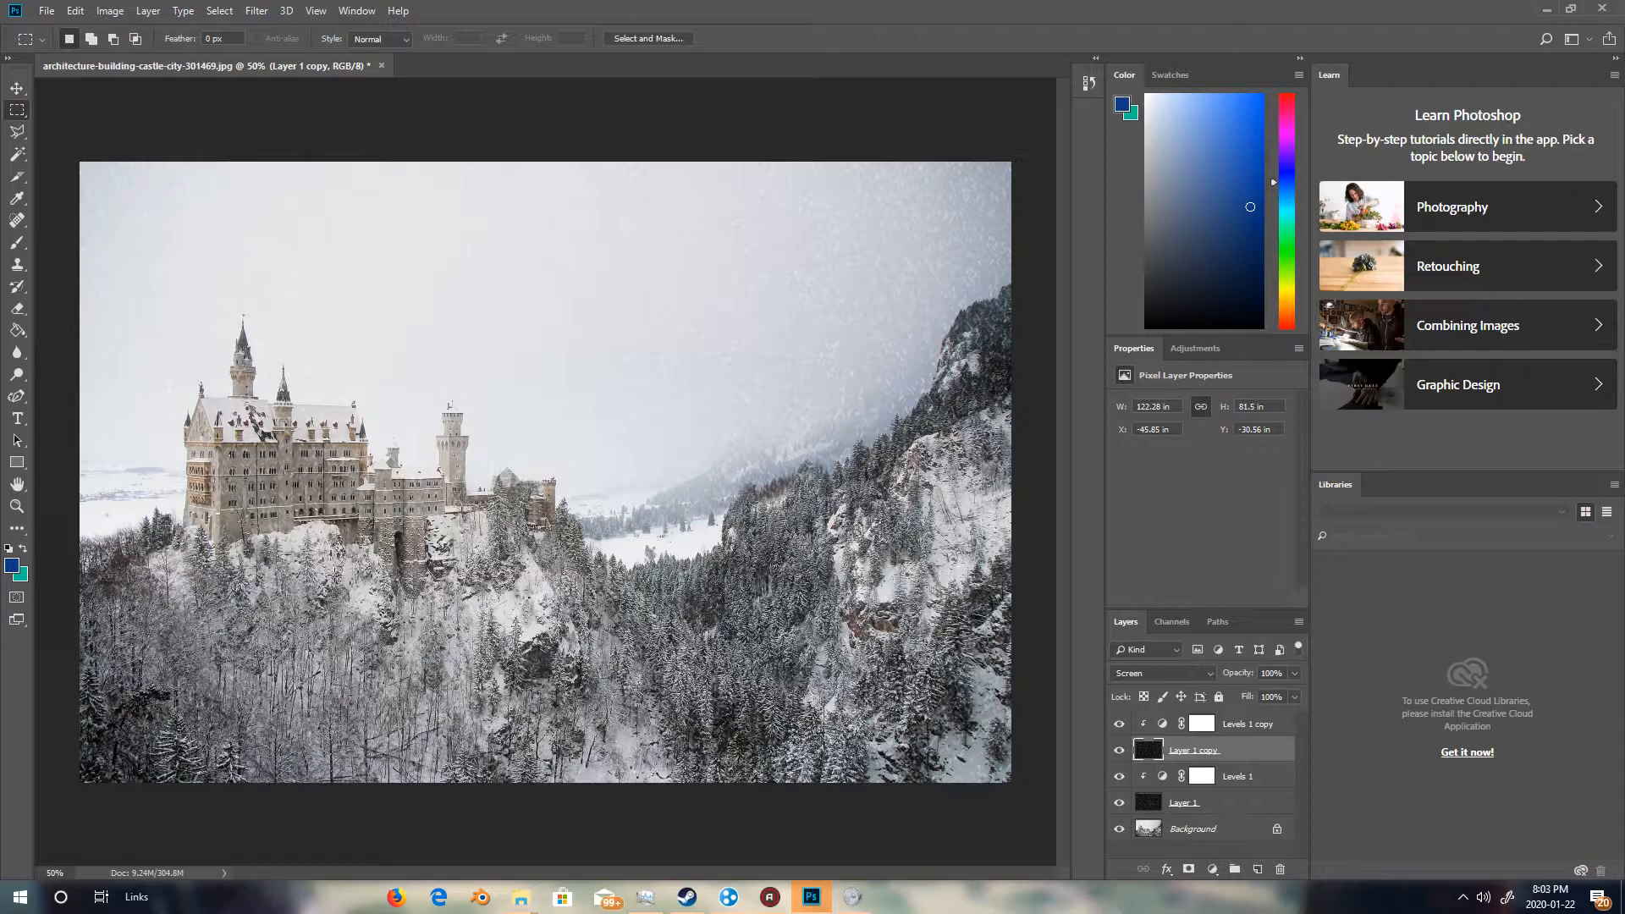
pyautogui.click(75, 11)
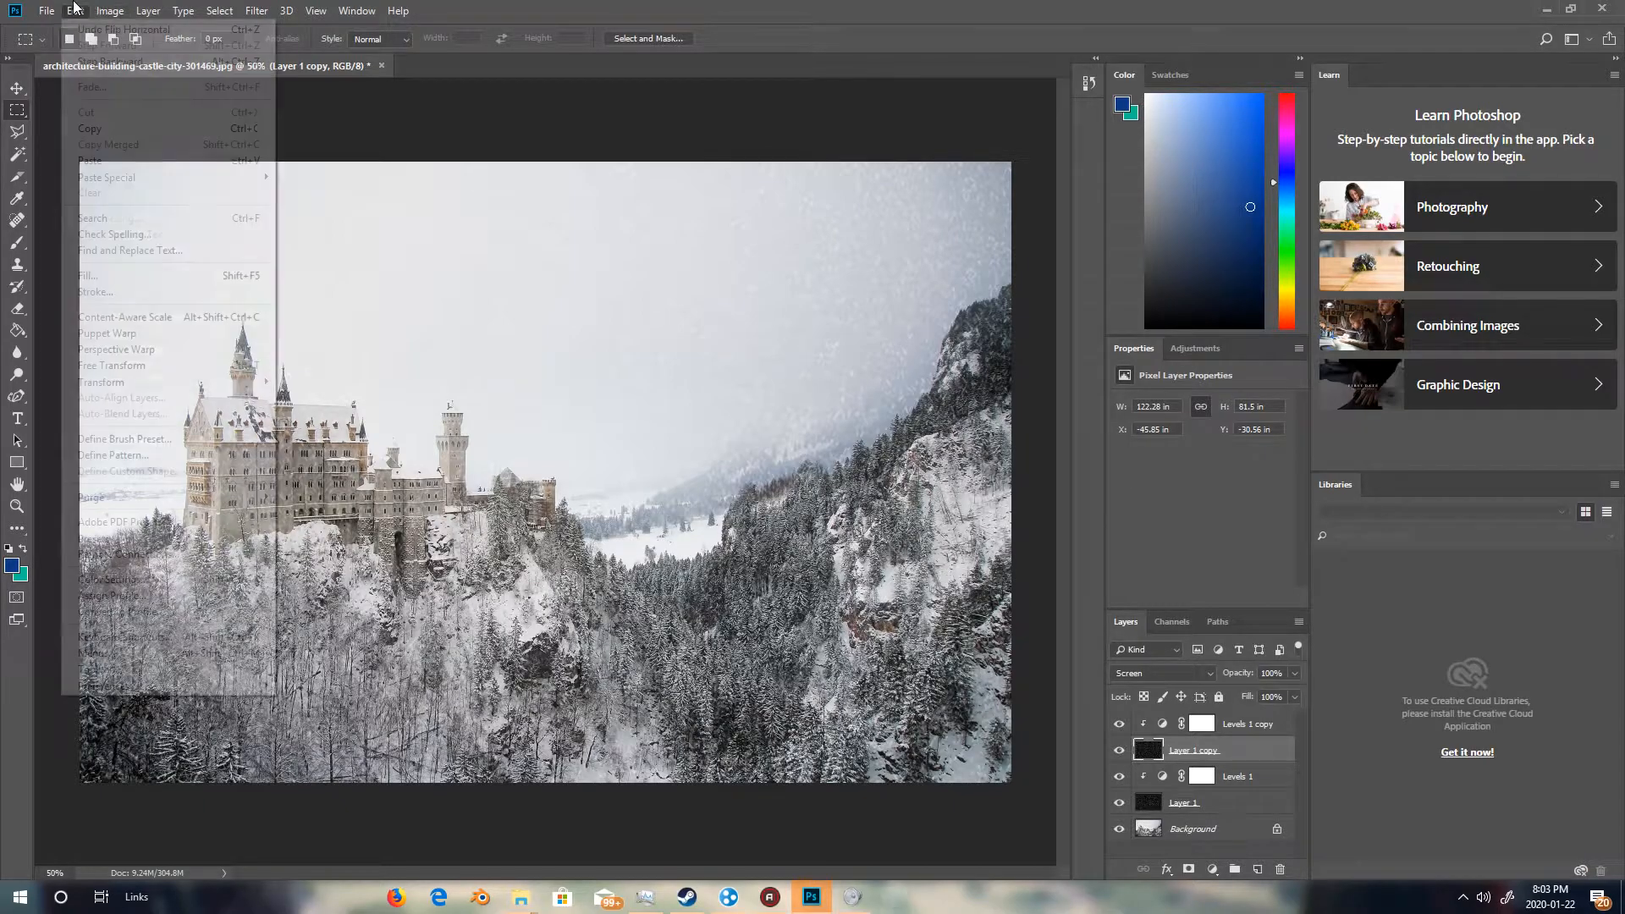
pyautogui.click(73, 11)
pyautogui.click(73, 10)
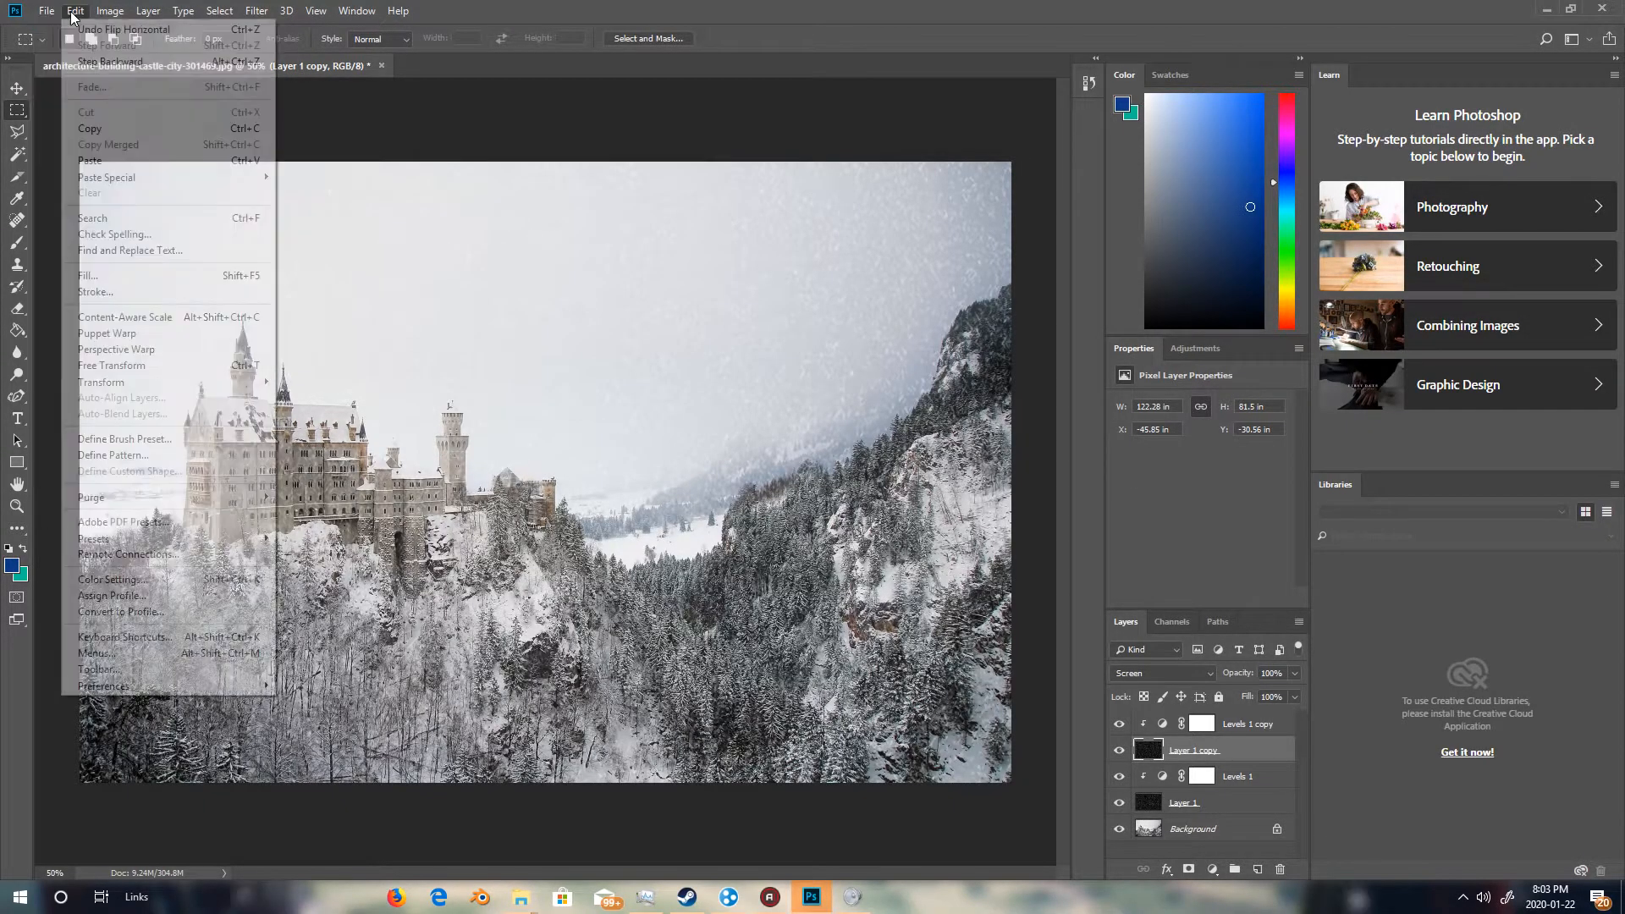
pyautogui.click(75, 10)
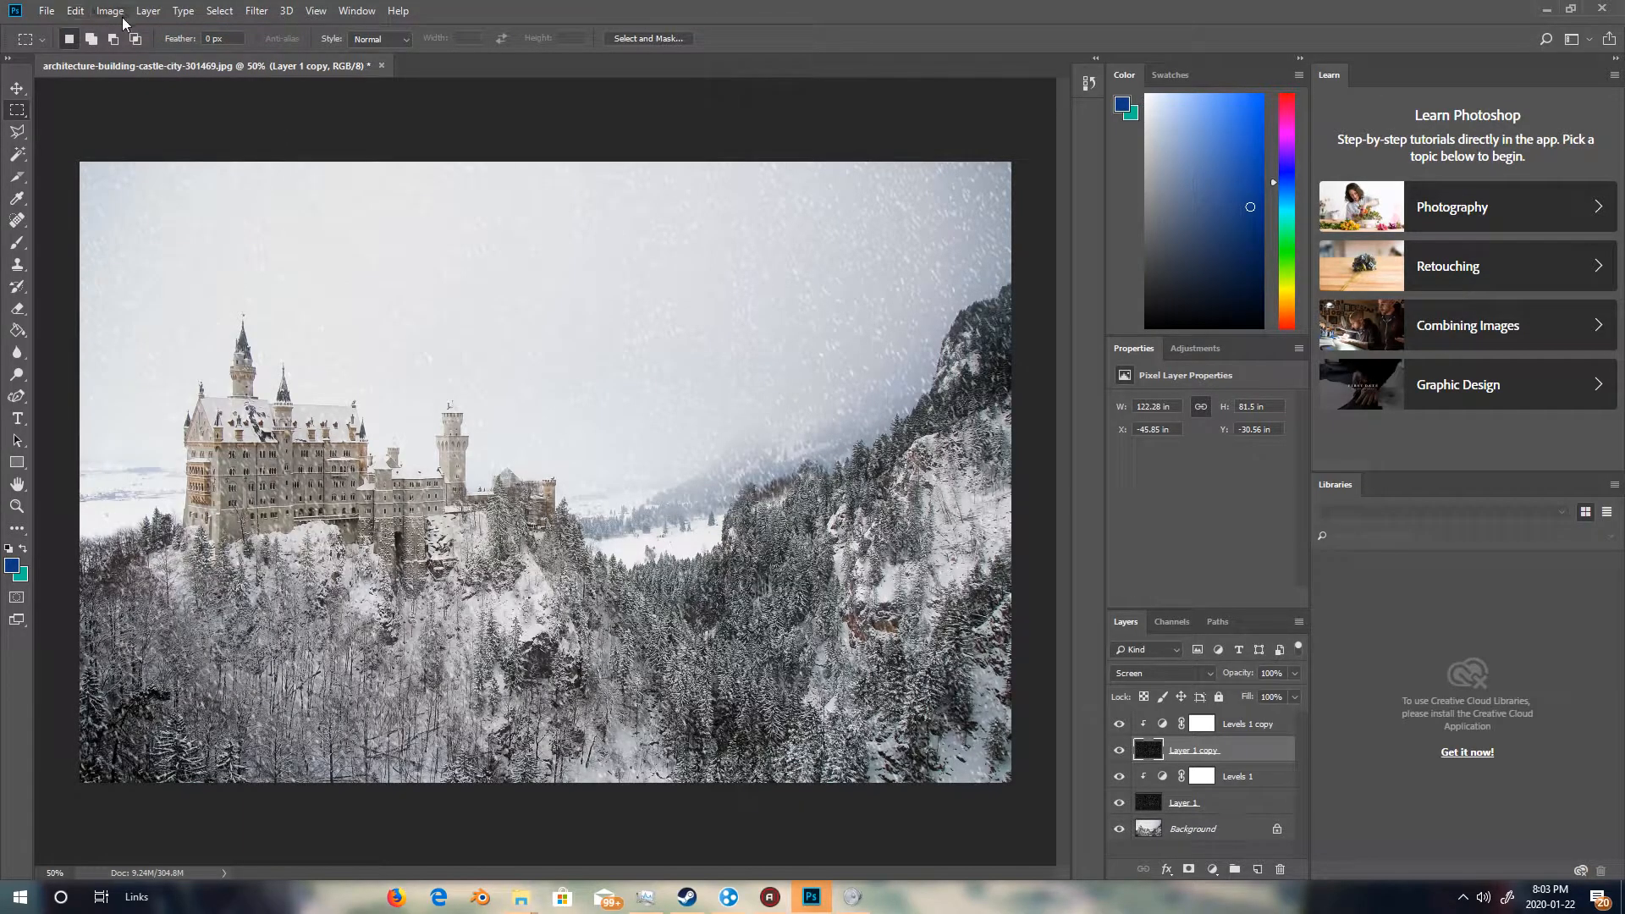
# Rotate the duplicated noise layer 180 degrees.
pyautogui.click(76, 10)
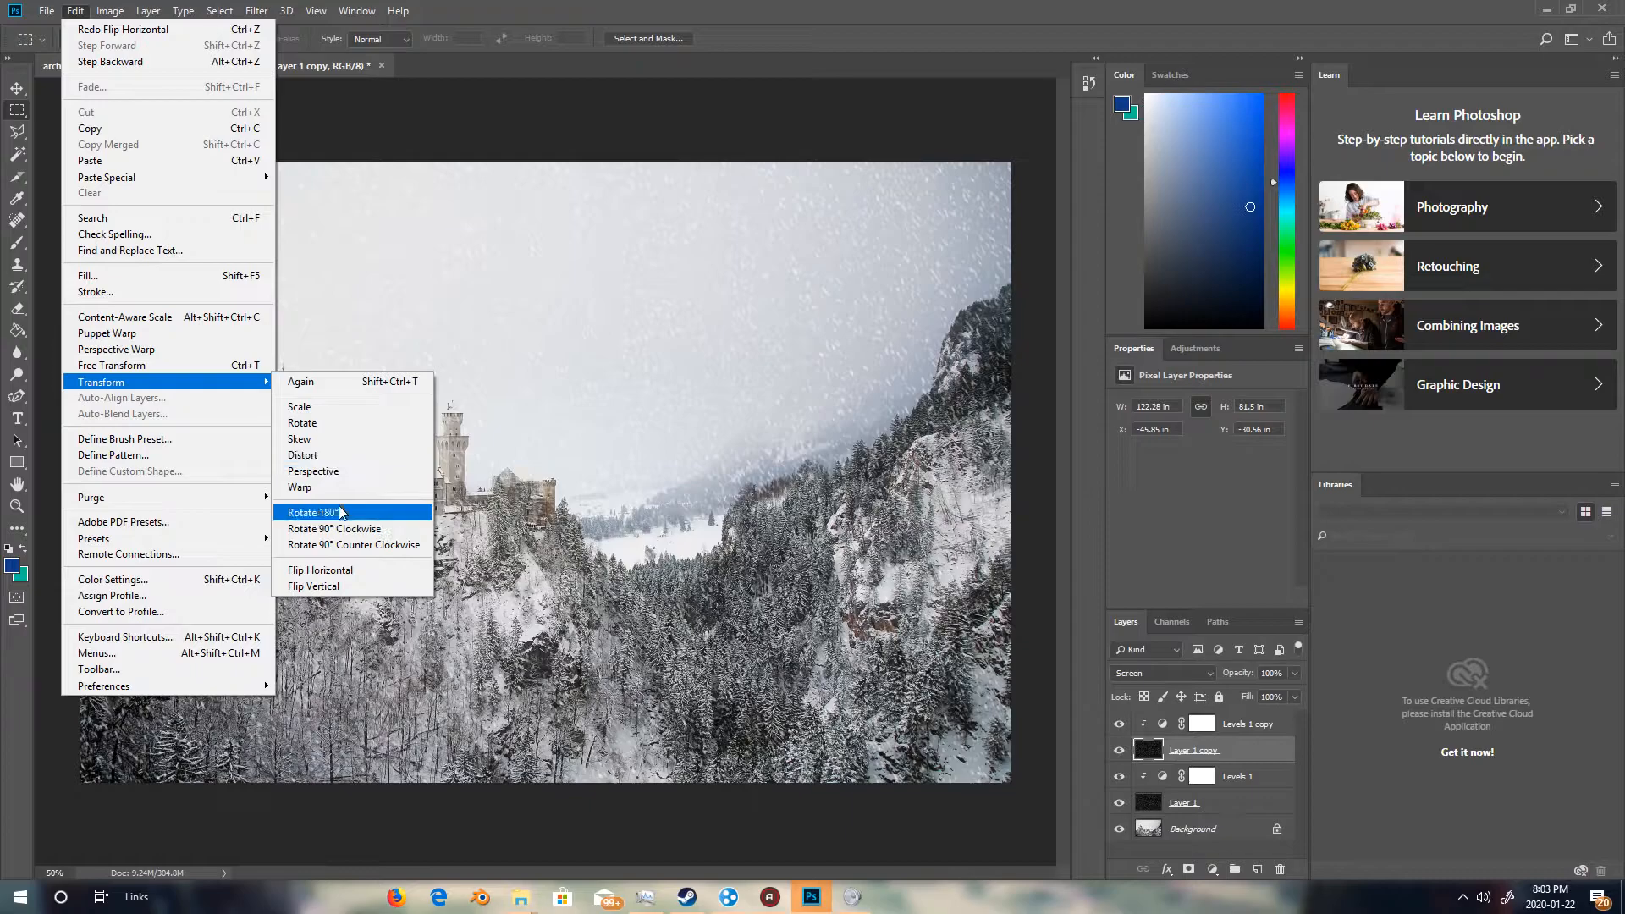
pyautogui.click(351, 511)
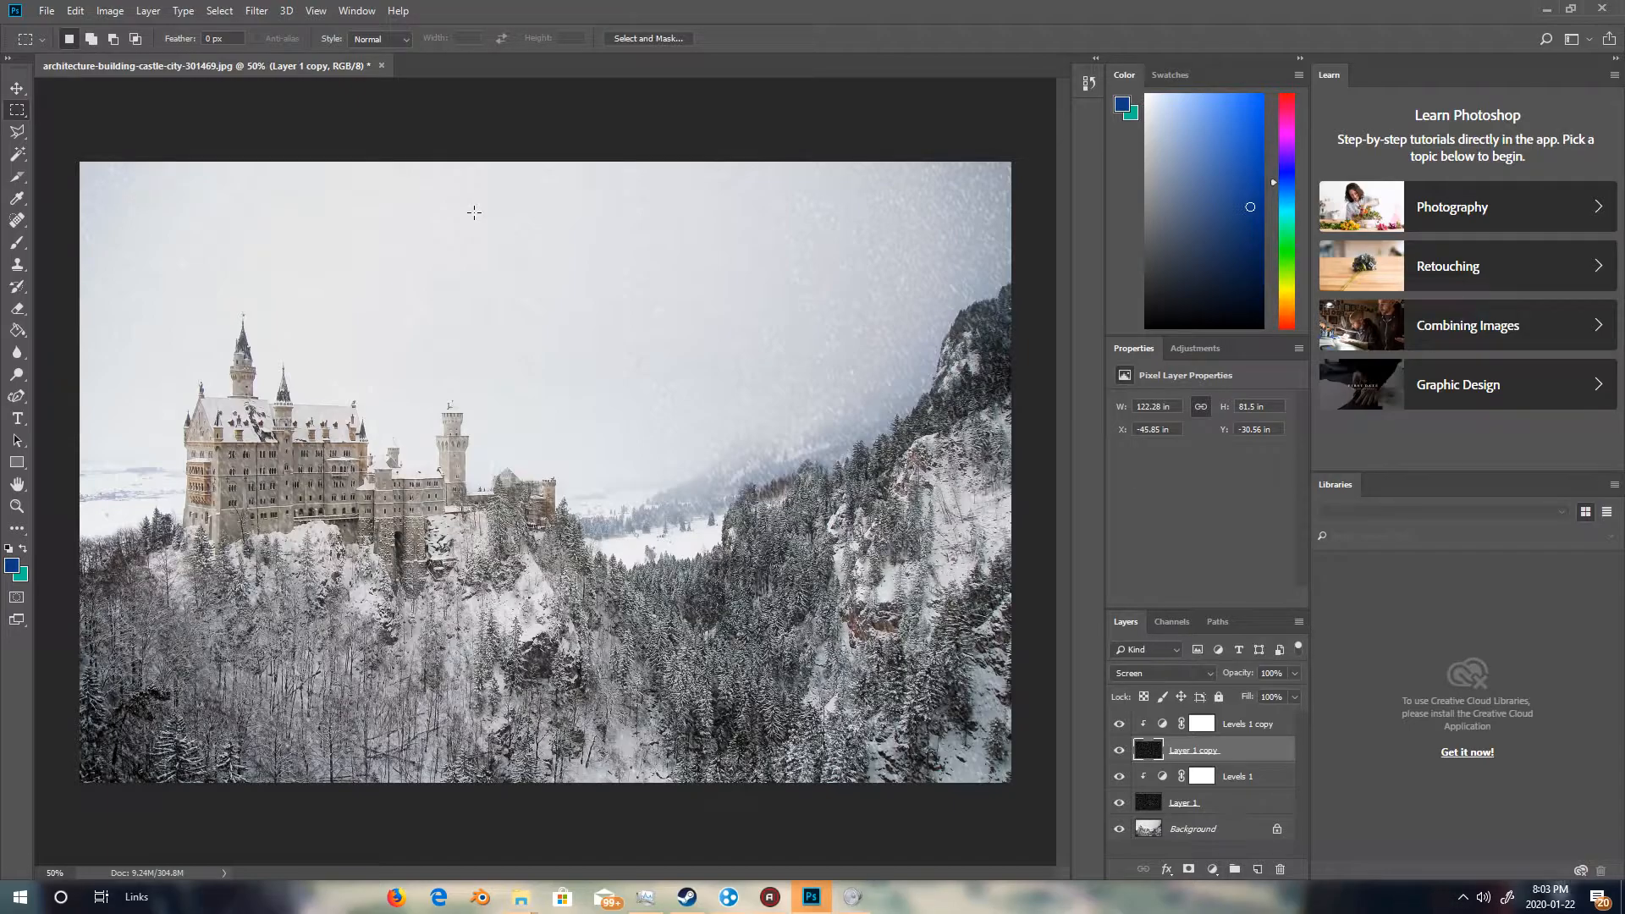
# Apply a Crystallize filter to the duplicated noise layer with a cell size of 15.
pyautogui.click(256, 10)
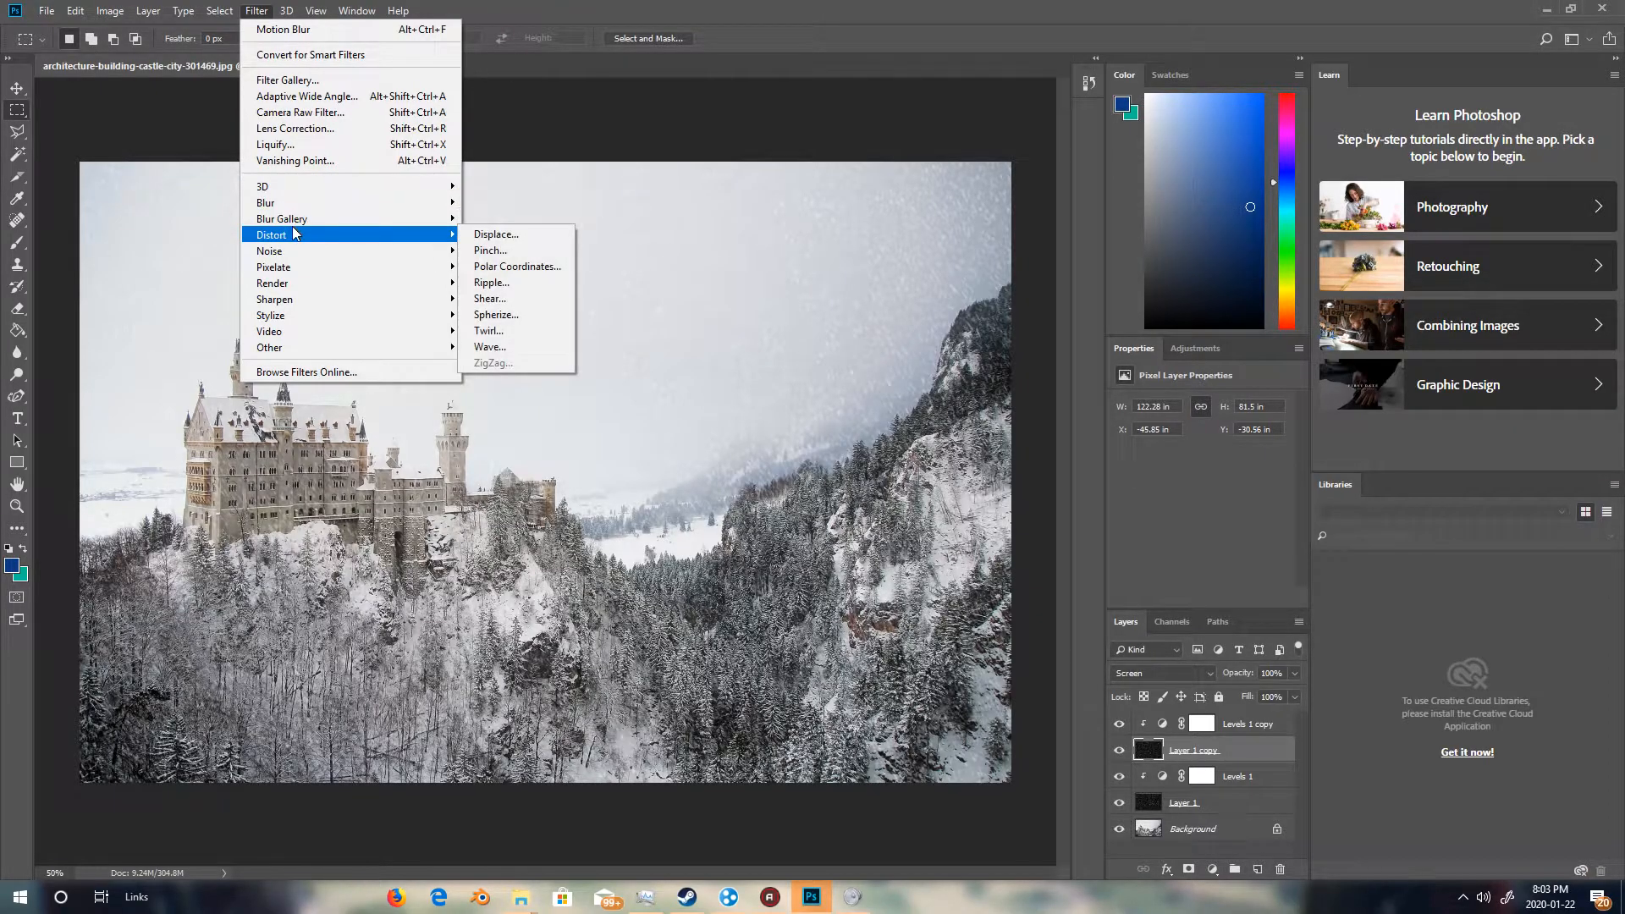
pyautogui.moveTo(301, 251)
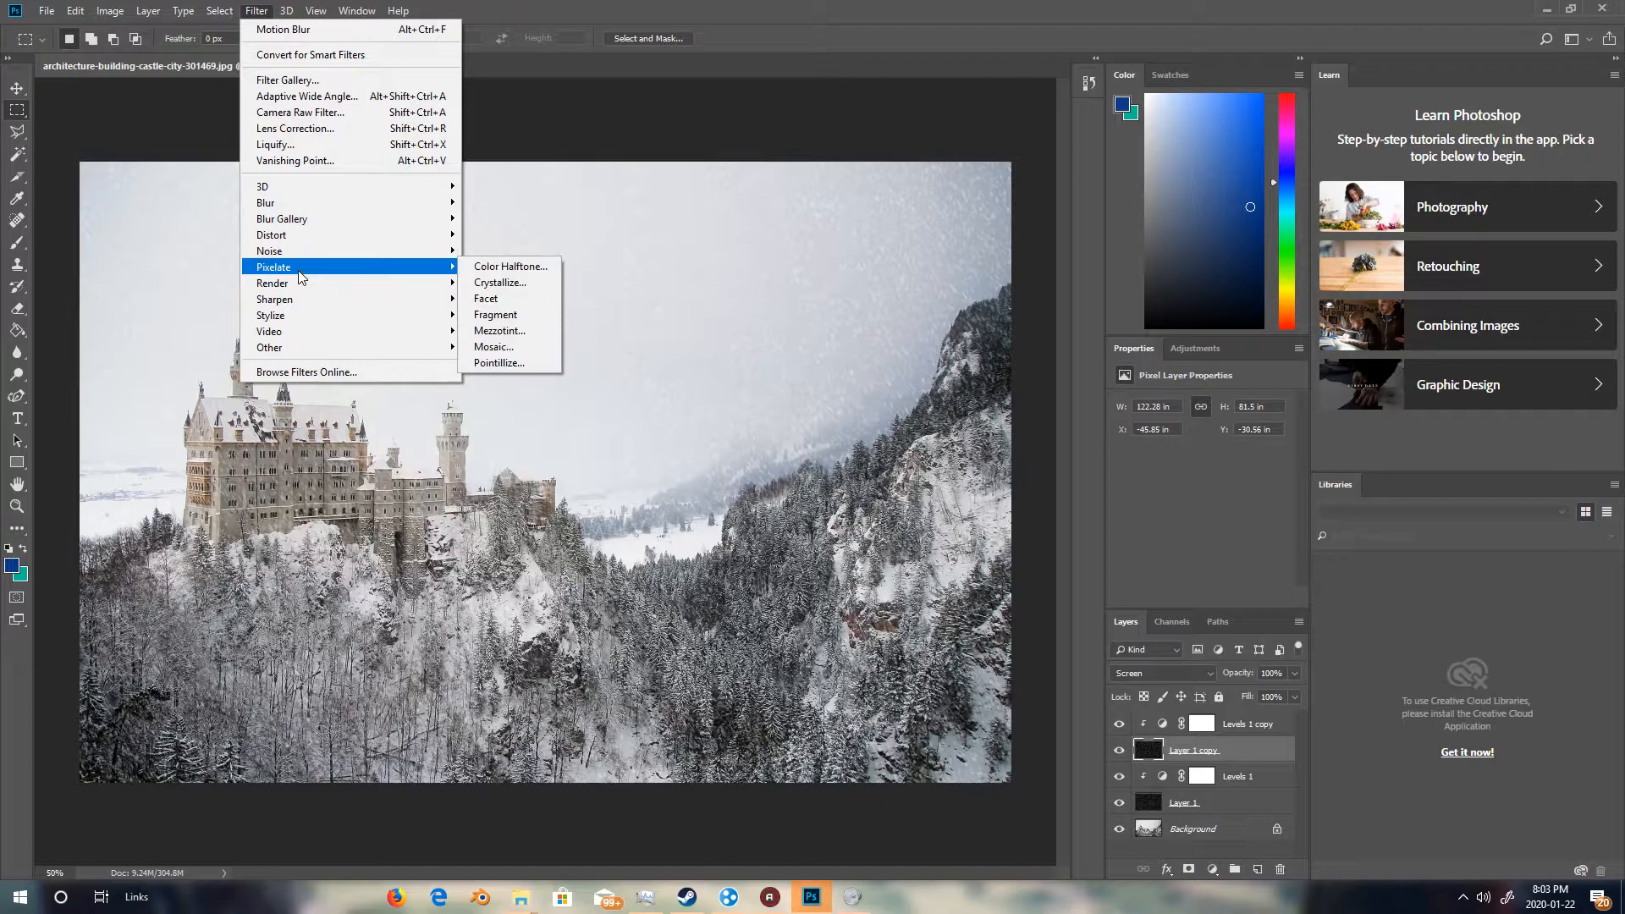
pyautogui.click(498, 282)
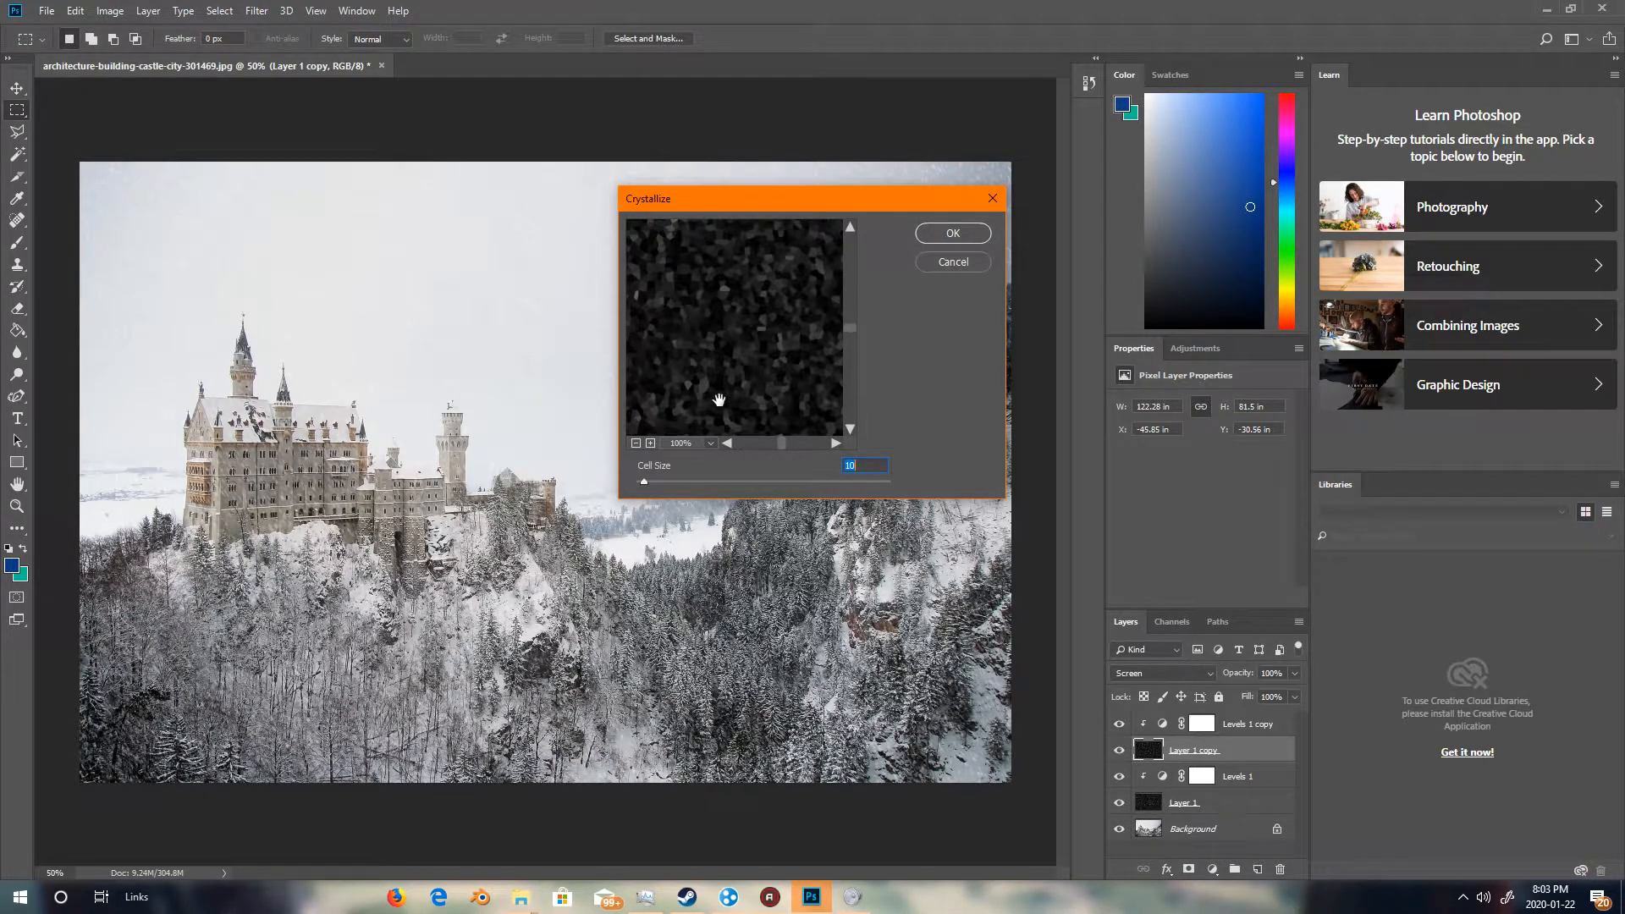
pyautogui.write('15')
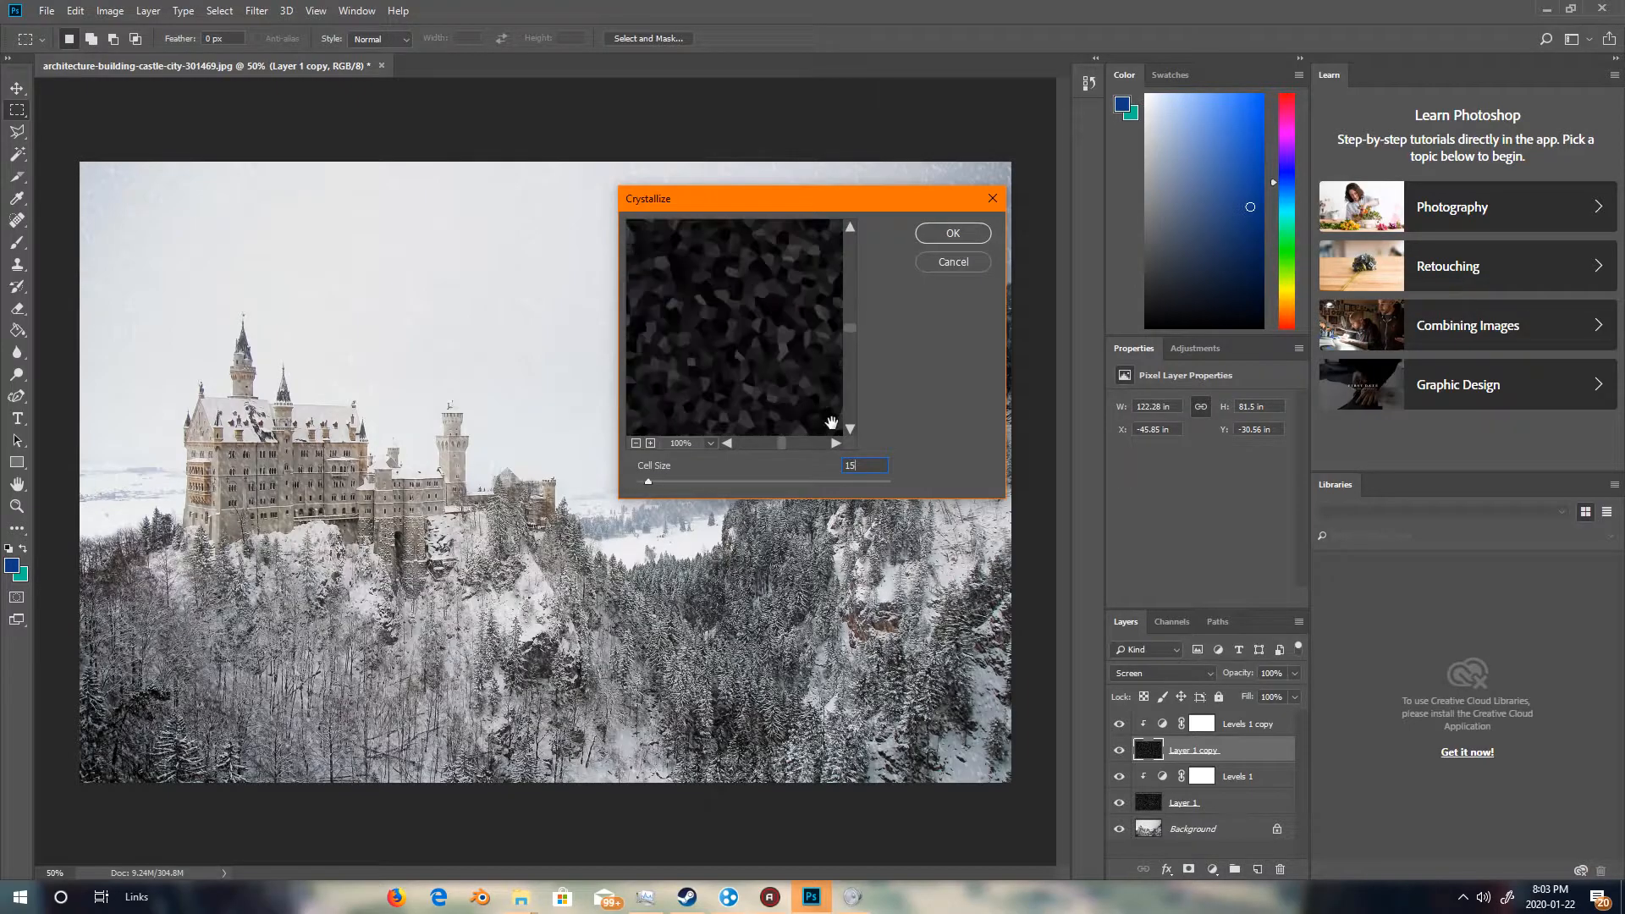
pyautogui.press('Return')
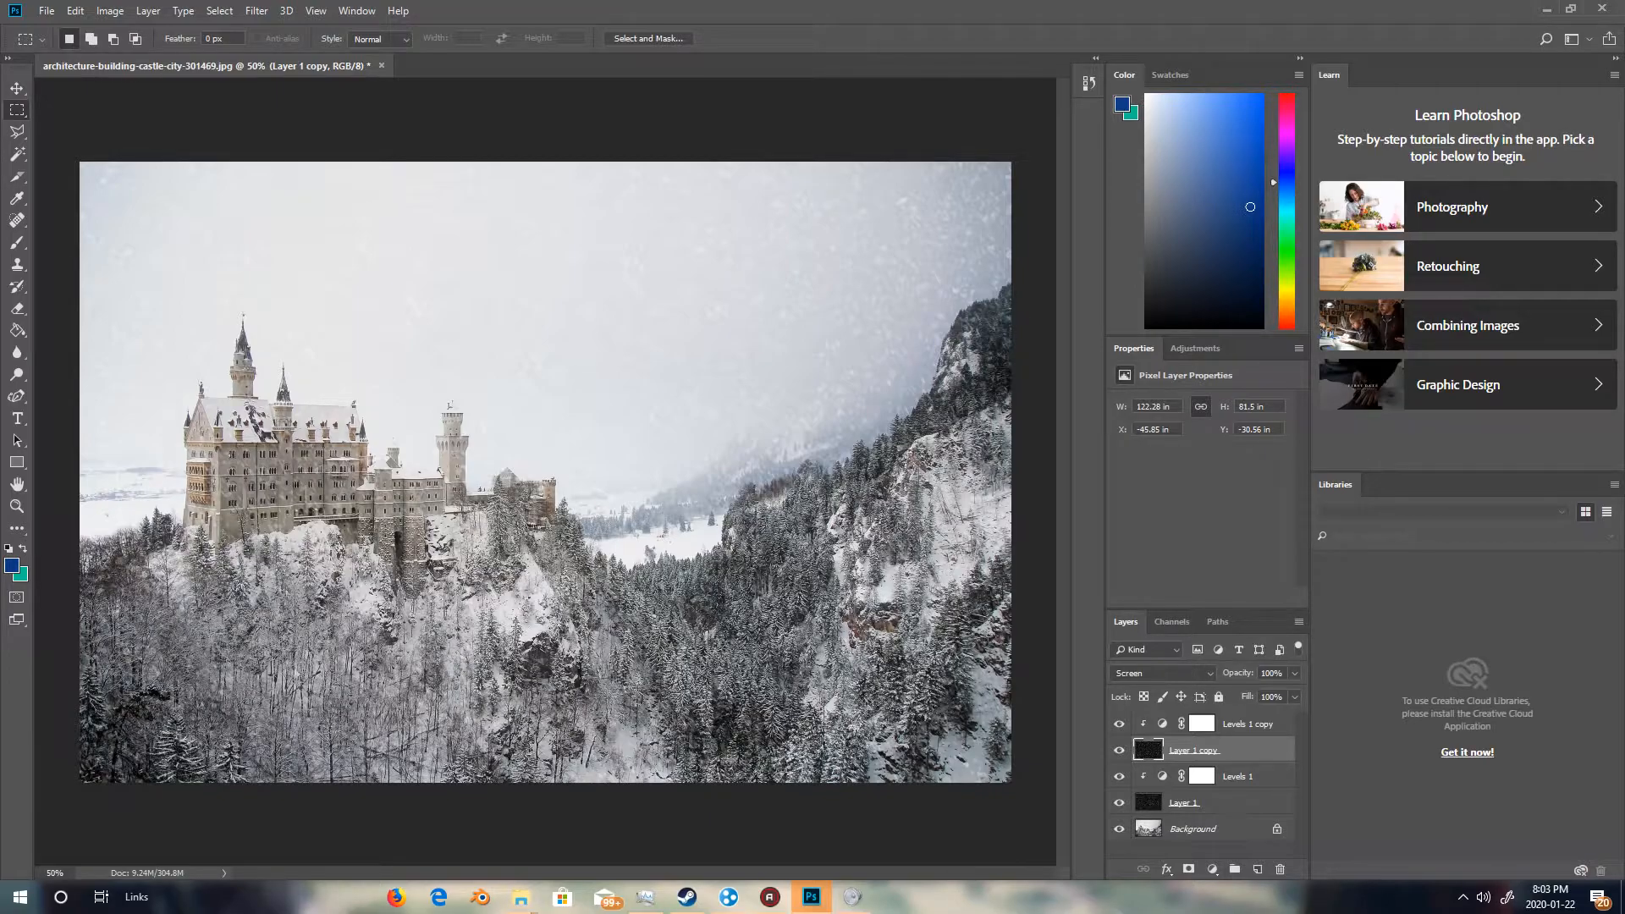
# Apply a Motion Blur to the duplicated noise layer with an angle of -65 and a distance of 20 pixels.
pyautogui.click(258, 12)
pyautogui.moveTo(343, 251)
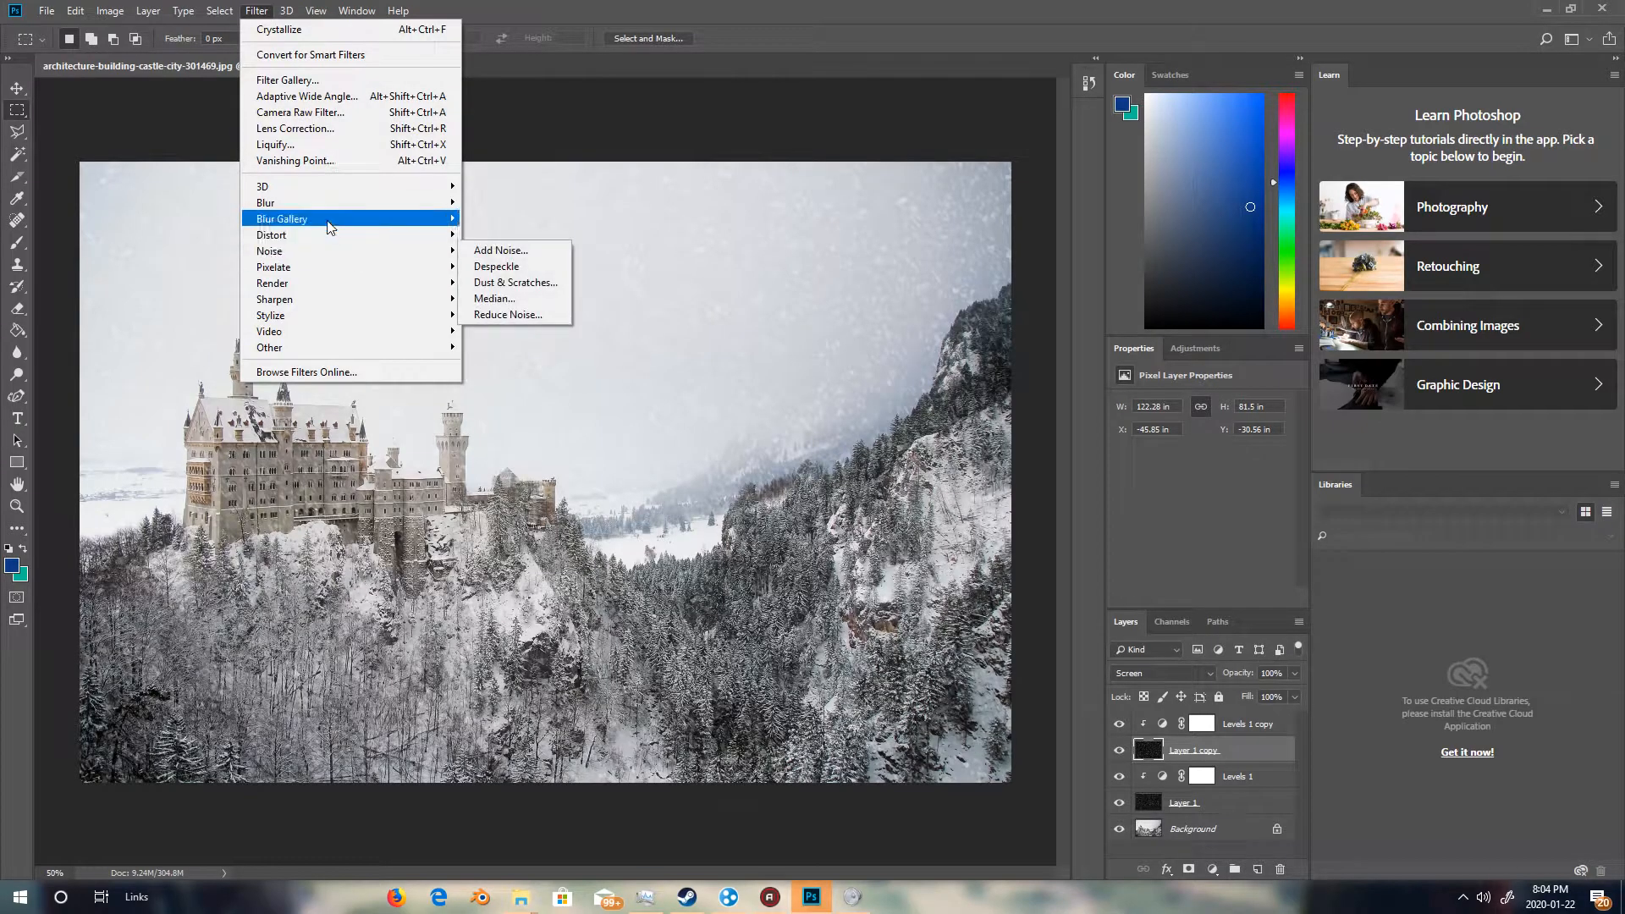
pyautogui.moveTo(374, 209)
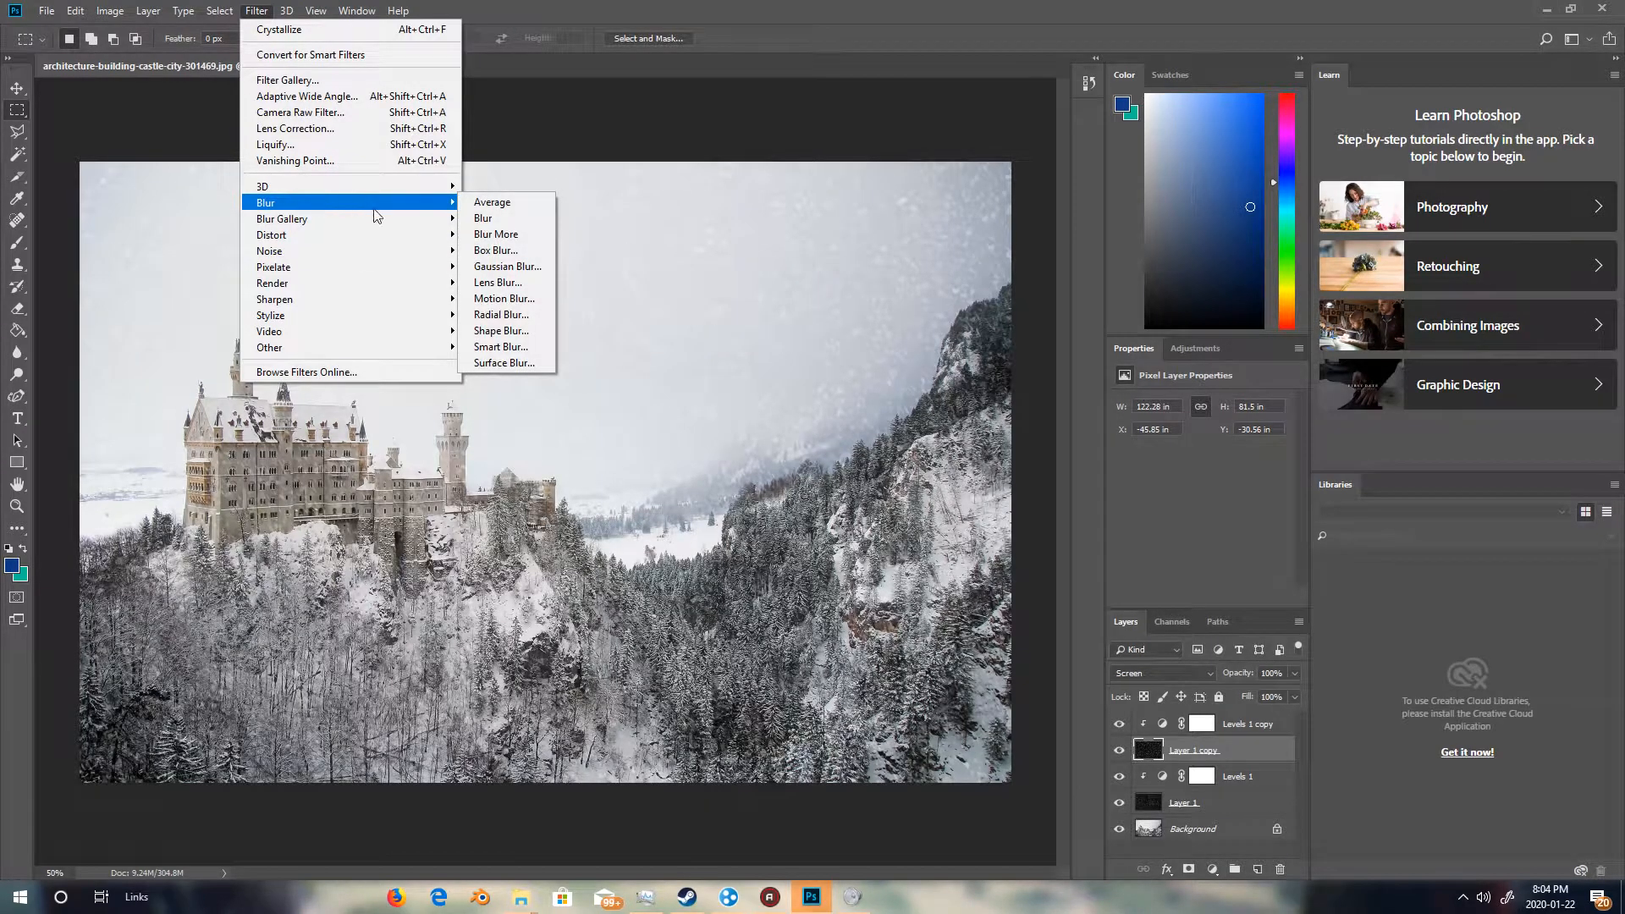
pyautogui.click(501, 300)
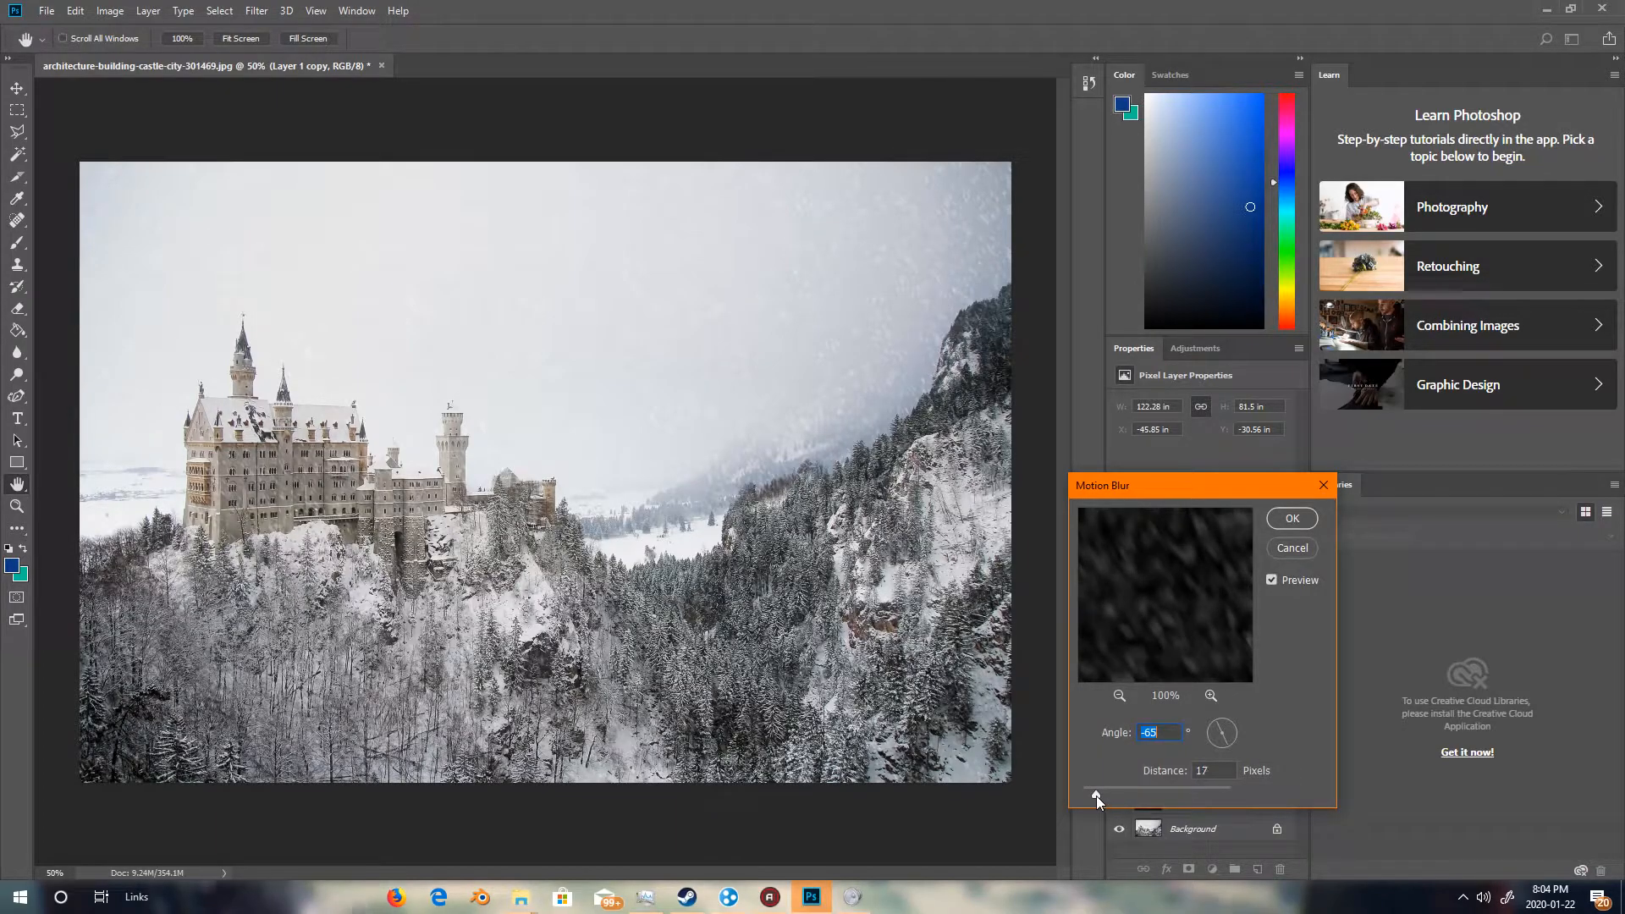
pyautogui.moveTo(1095, 795); pyautogui.dragTo(1095, 794)
pyautogui.moveTo(1109, 791); pyautogui.dragTo(1099, 785)
pyautogui.write('20')
pyautogui.click(1288, 521)
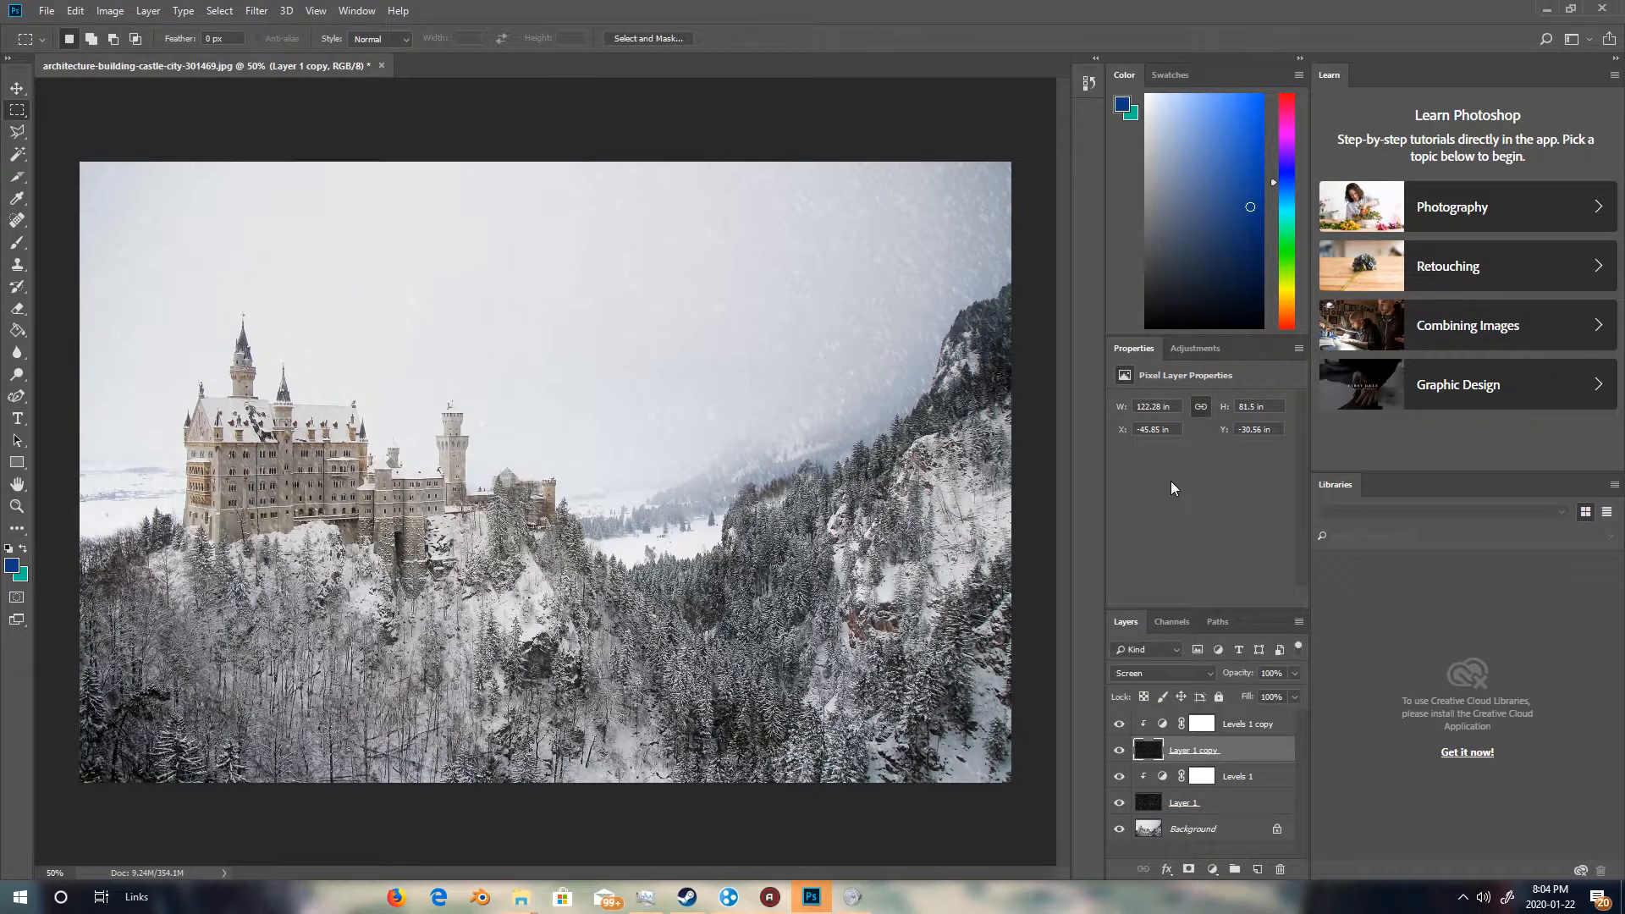
# Adjust the copied Levels layer, setting the black point to 74, midtones to 1.25 and white point to 238.
pyautogui.click(1202, 724)
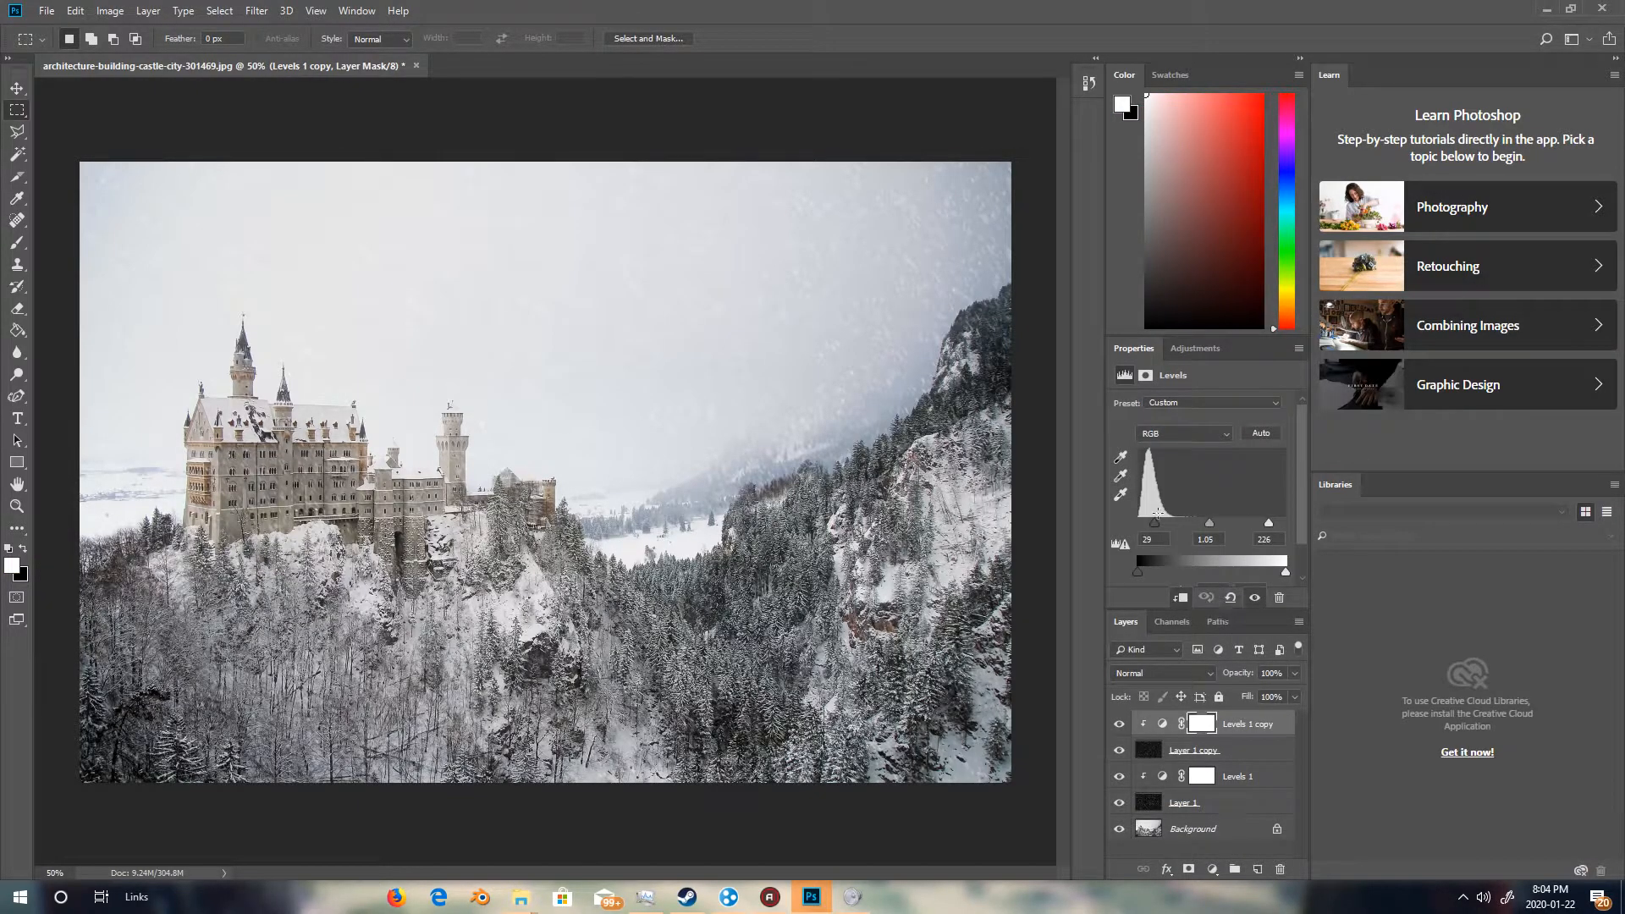
pyautogui.moveTo(1159, 527); pyautogui.dragTo(1219, 522)
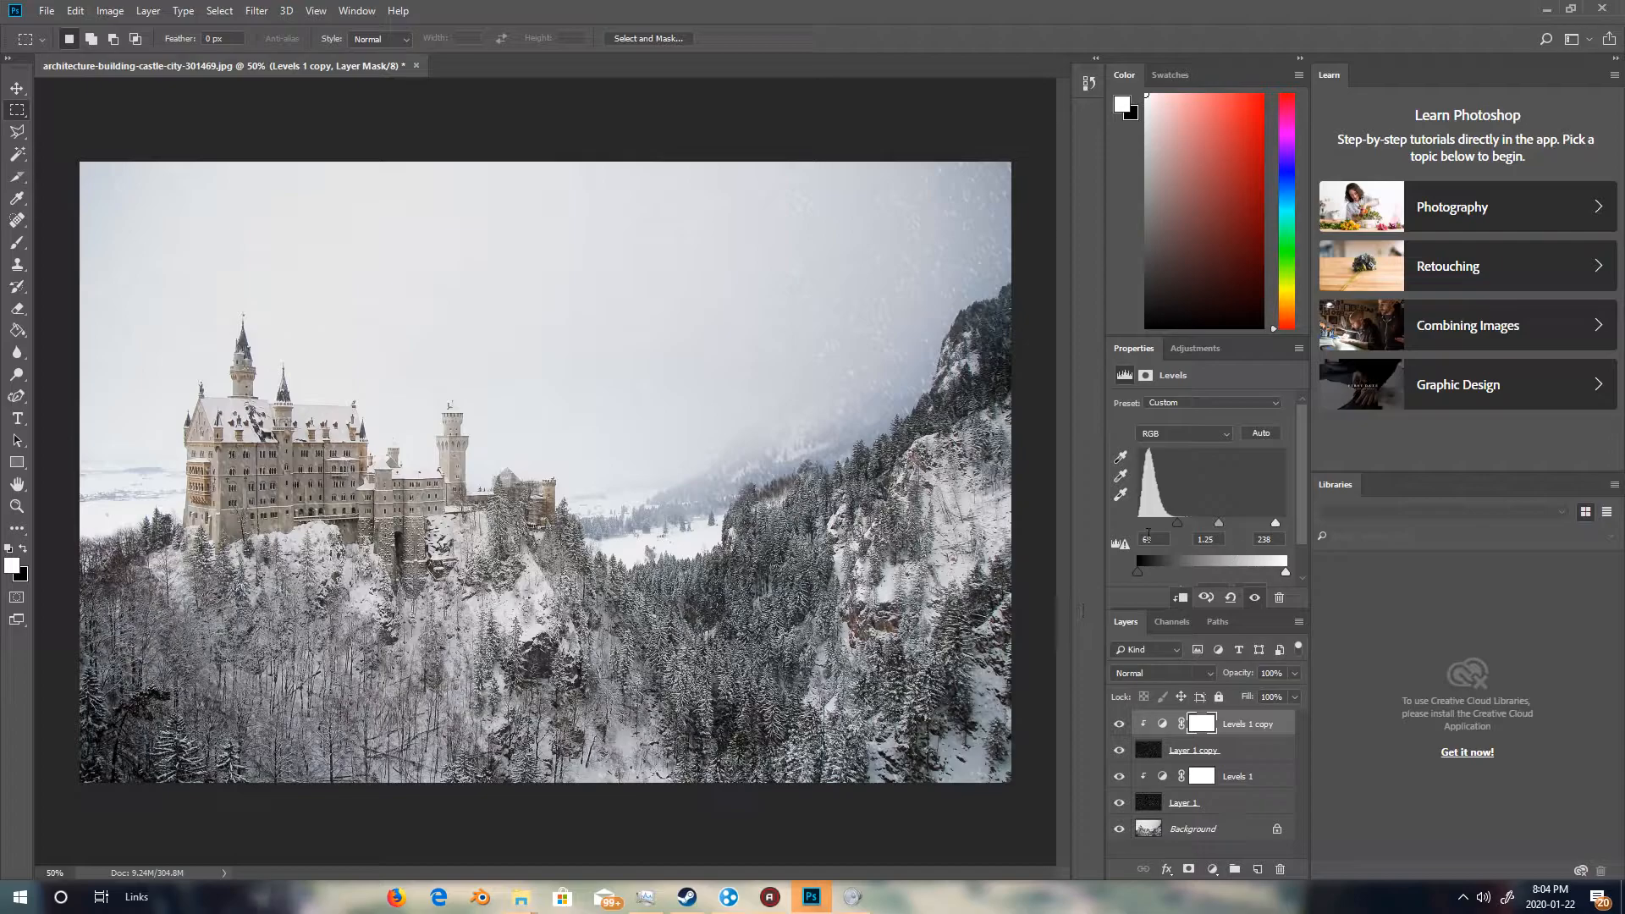
pyautogui.moveTo(1177, 523); pyautogui.dragTo(1182, 530)
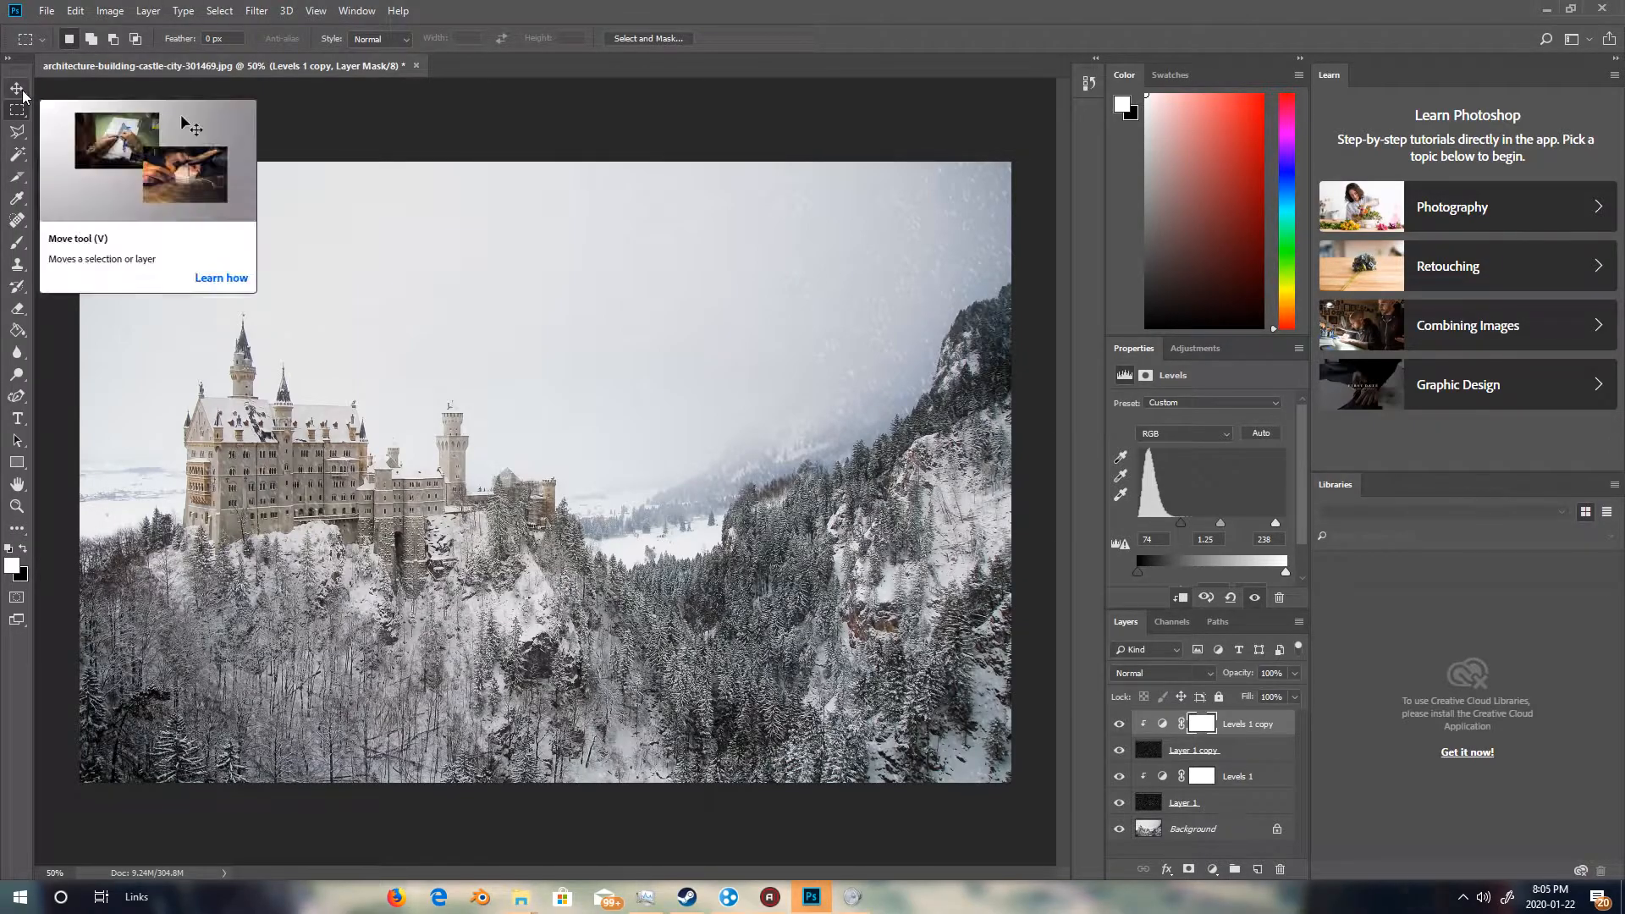
# Select the Background layer in the layer stack.
pyautogui.click(16, 505)
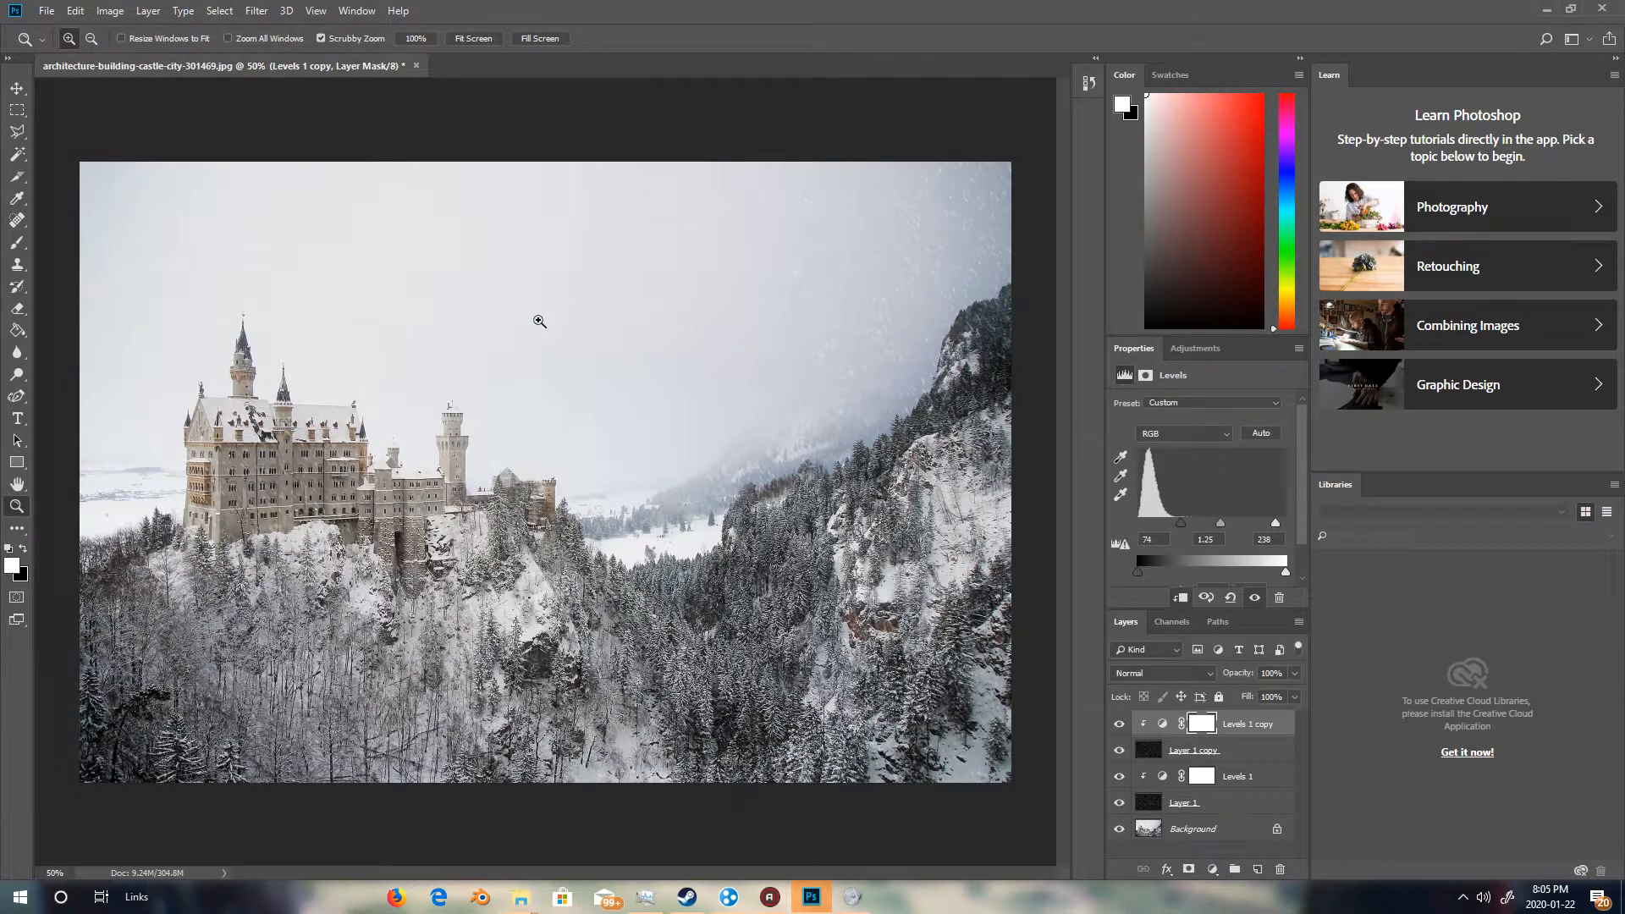
pyautogui.click(1119, 831)
pyautogui.click(1119, 832)
pyautogui.click(1169, 829)
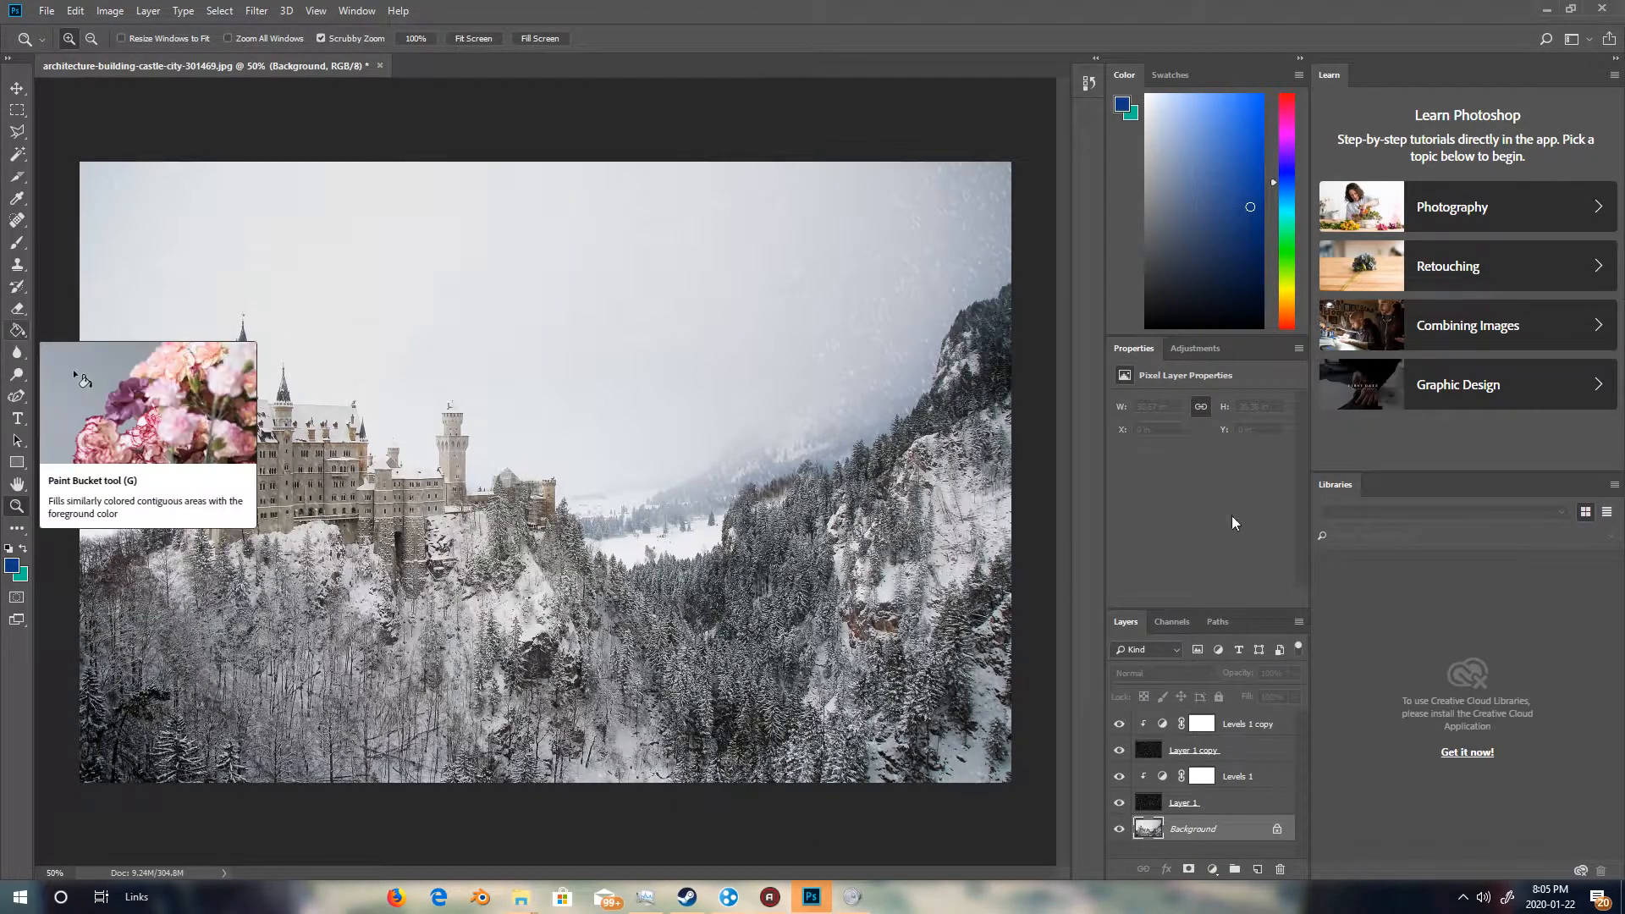
# Try a Hue/Saturation adjustment layer with hue +45, saturation +86 and lightness +13, then delete it.
pyautogui.click(256, 10)
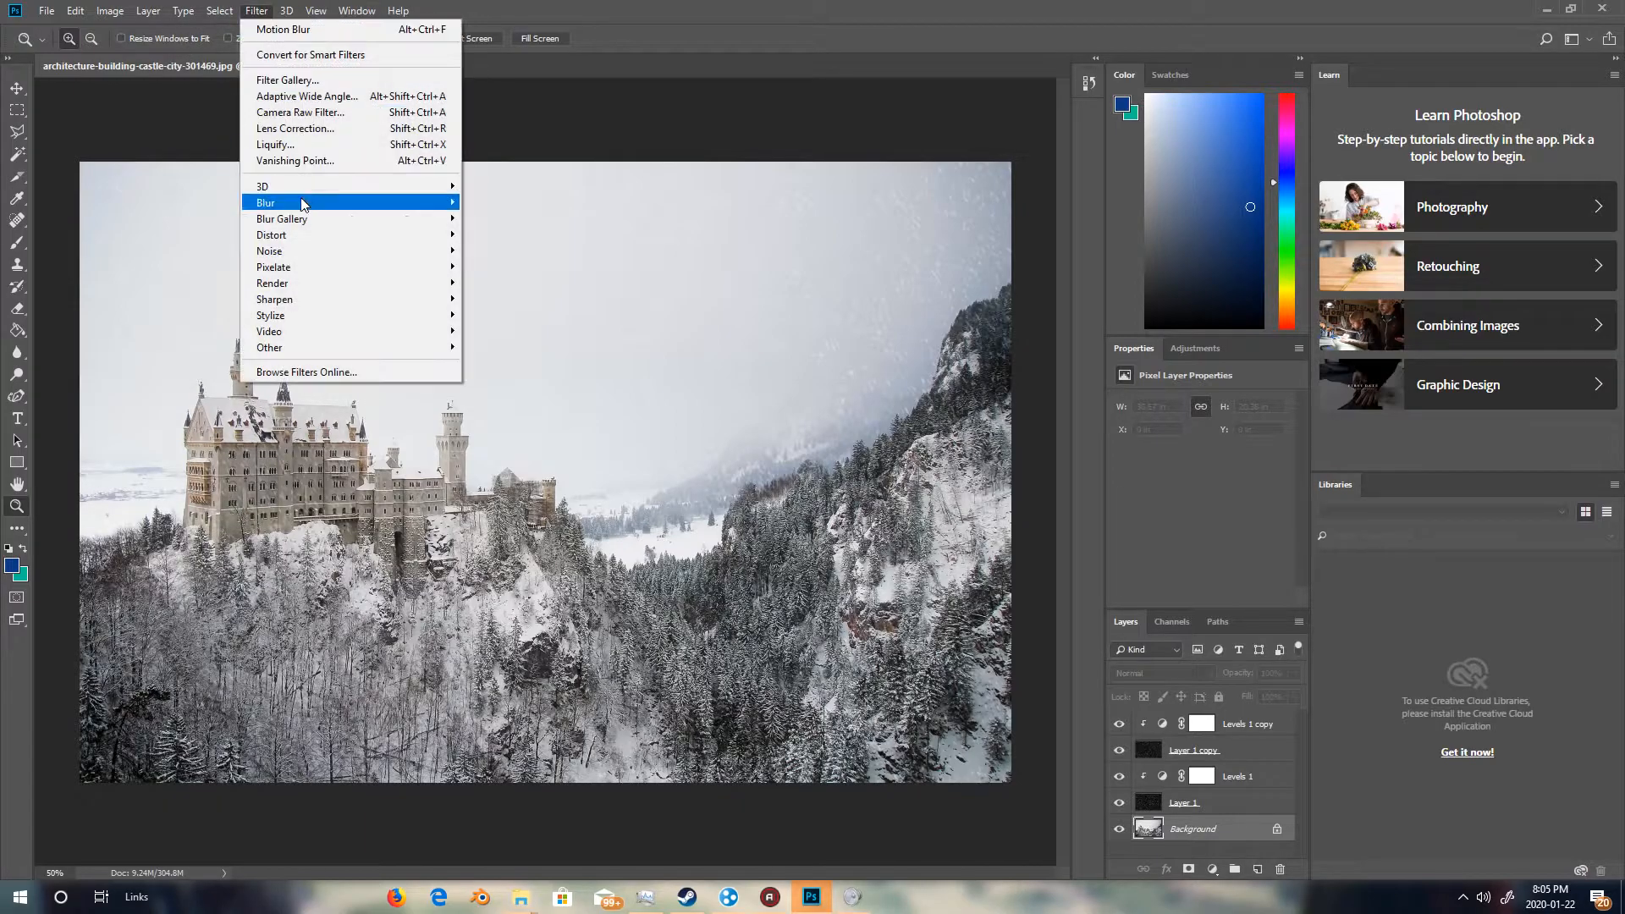
pyautogui.moveTo(280, 267)
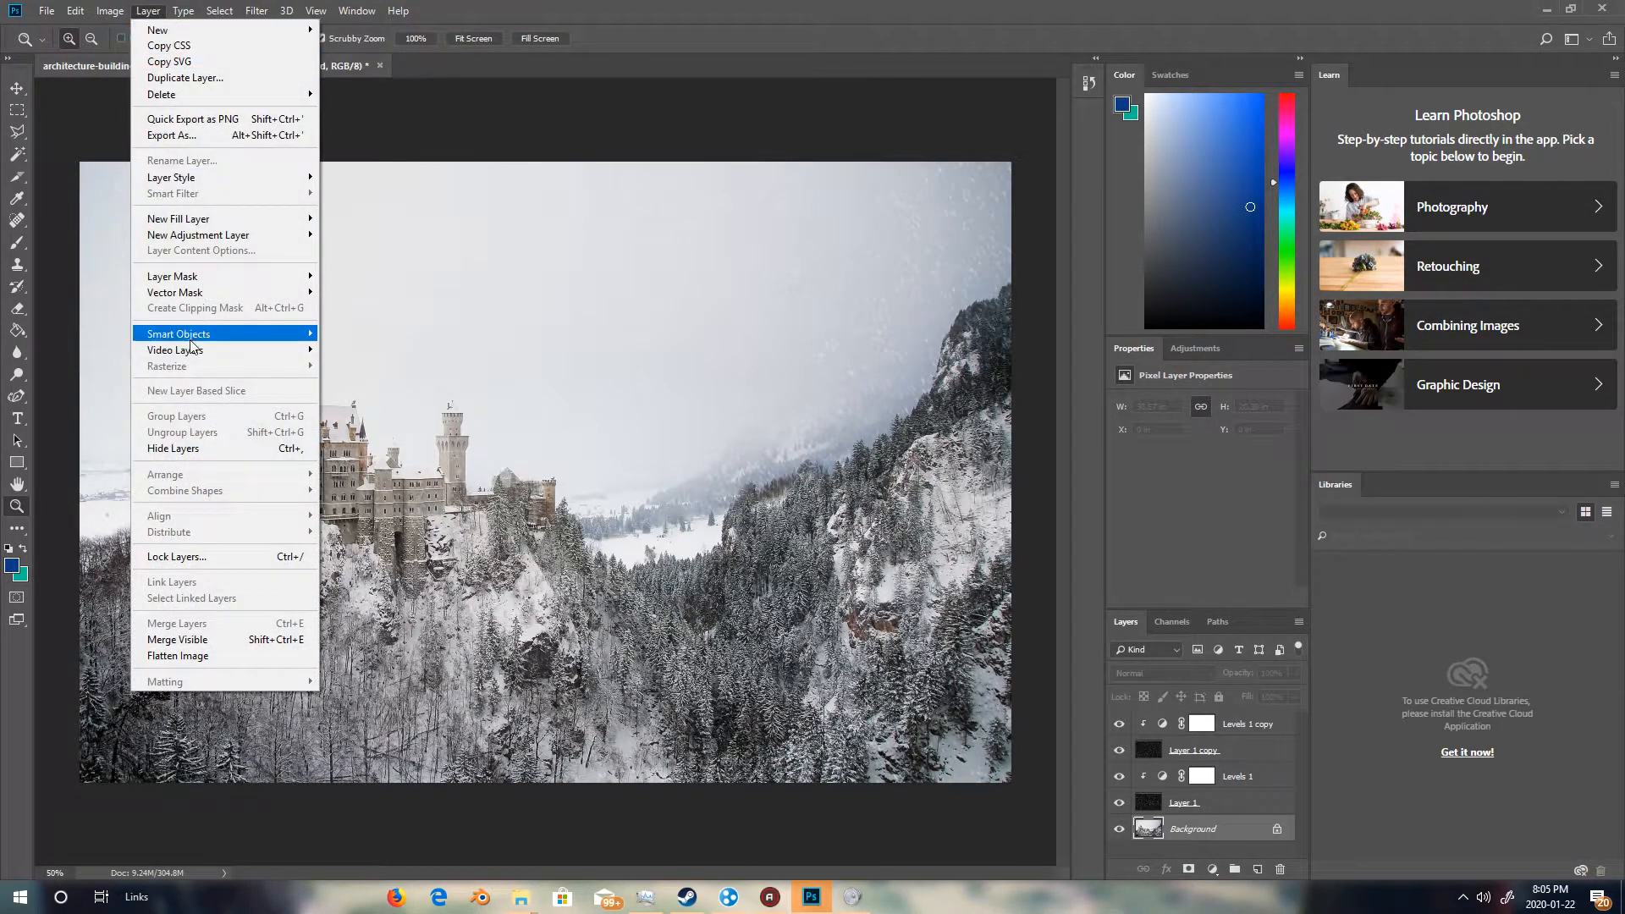
pyautogui.moveTo(200, 238)
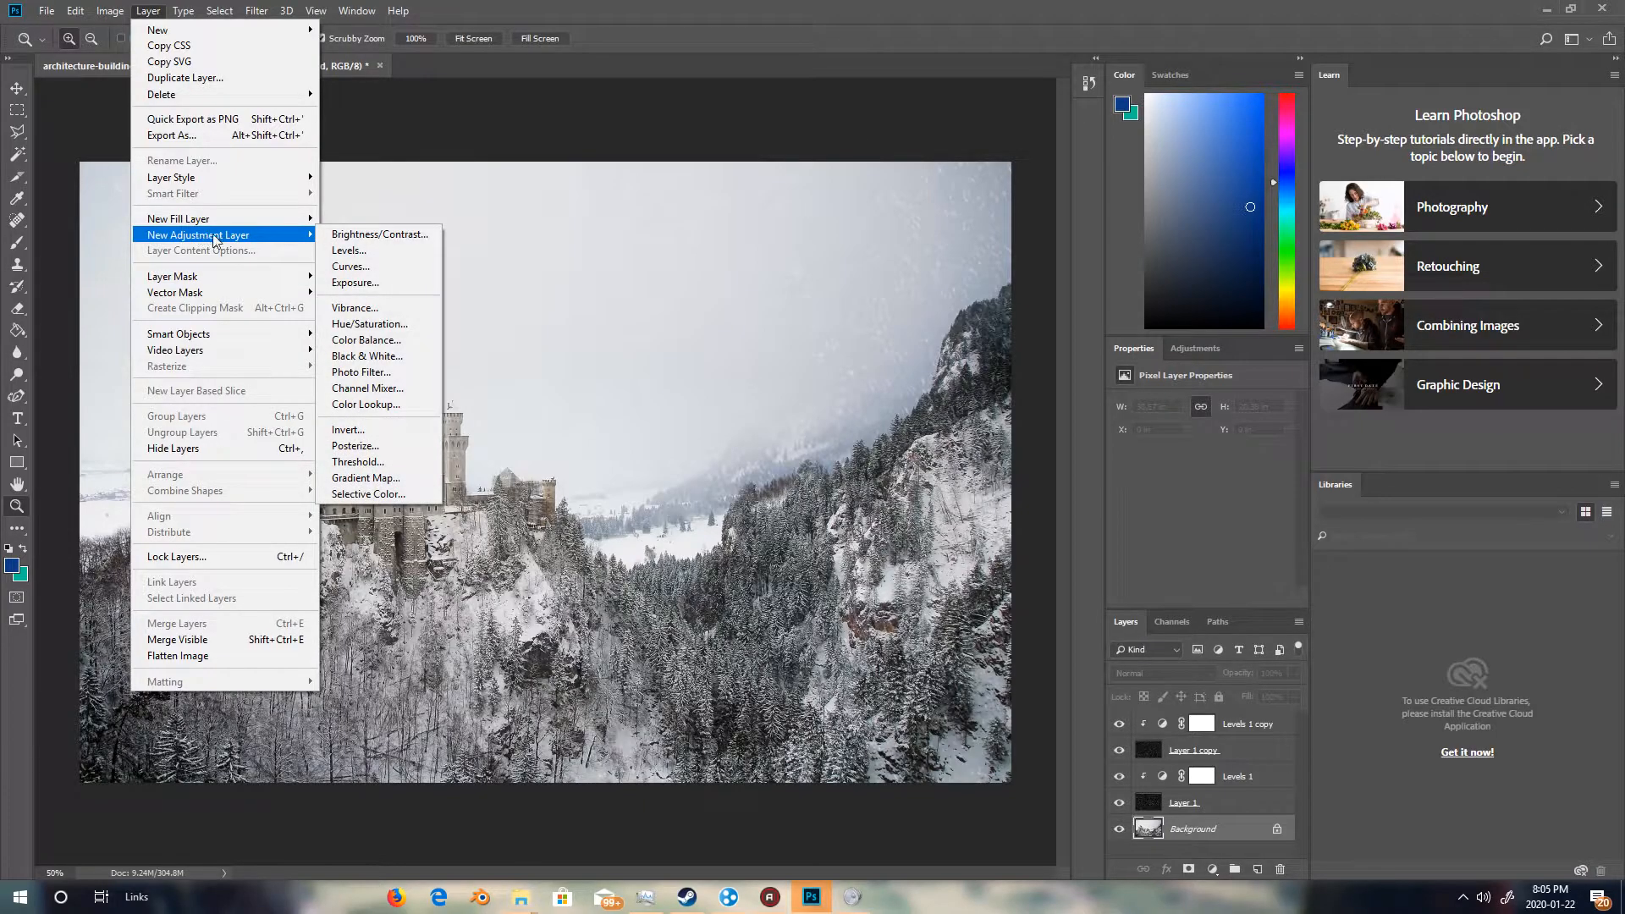
pyautogui.click(370, 324)
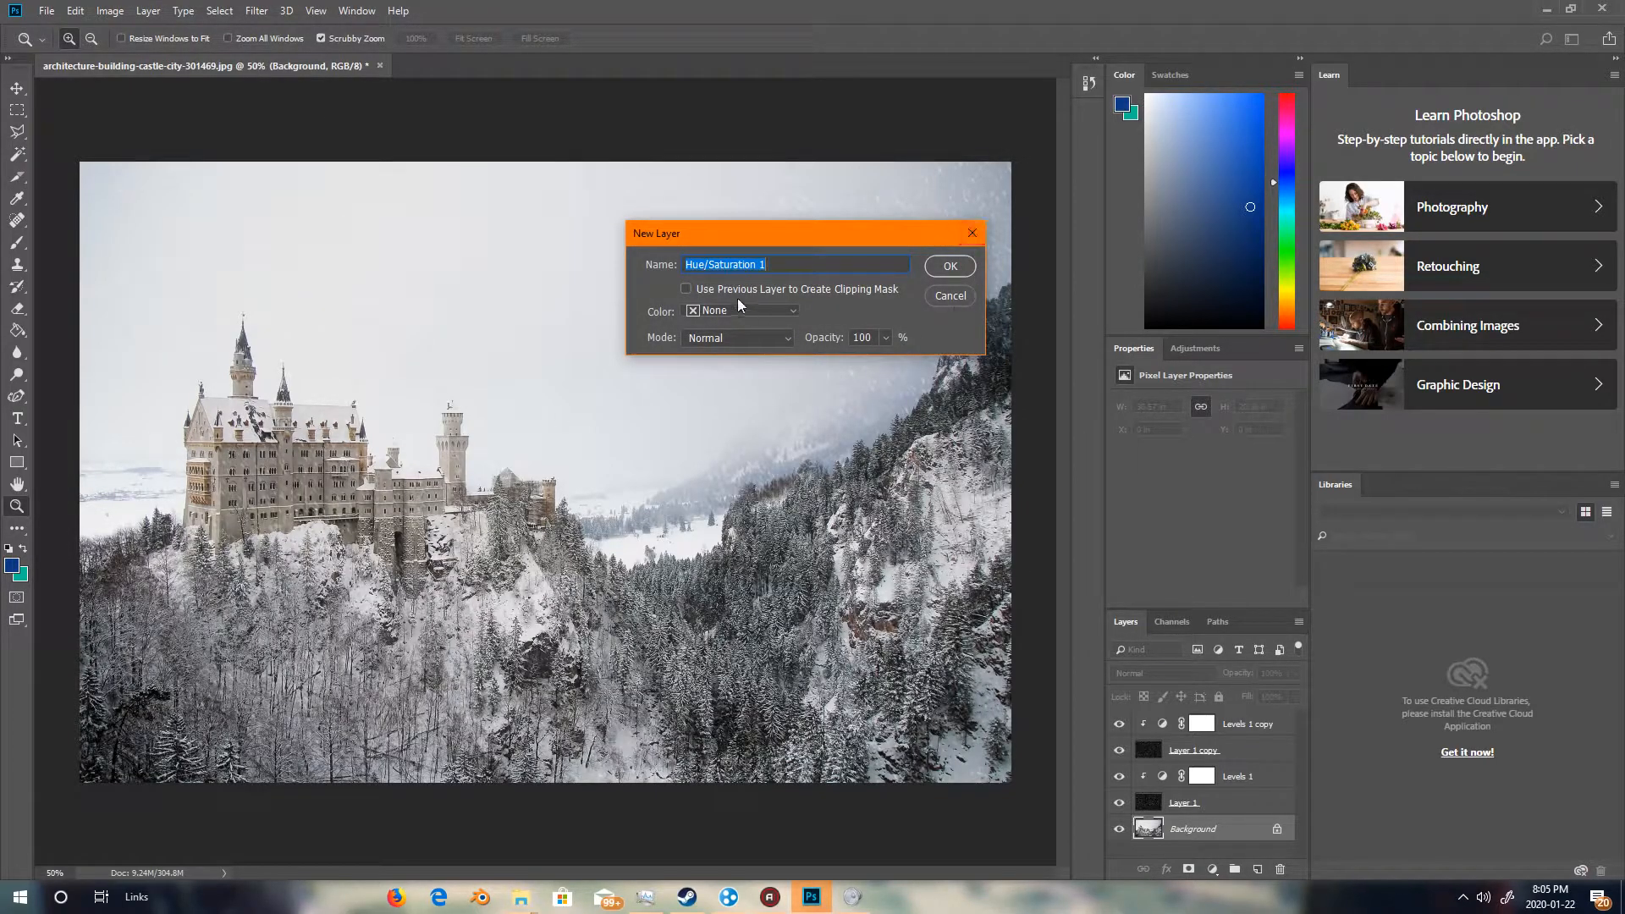
pyautogui.click(739, 320)
pyautogui.click(718, 423)
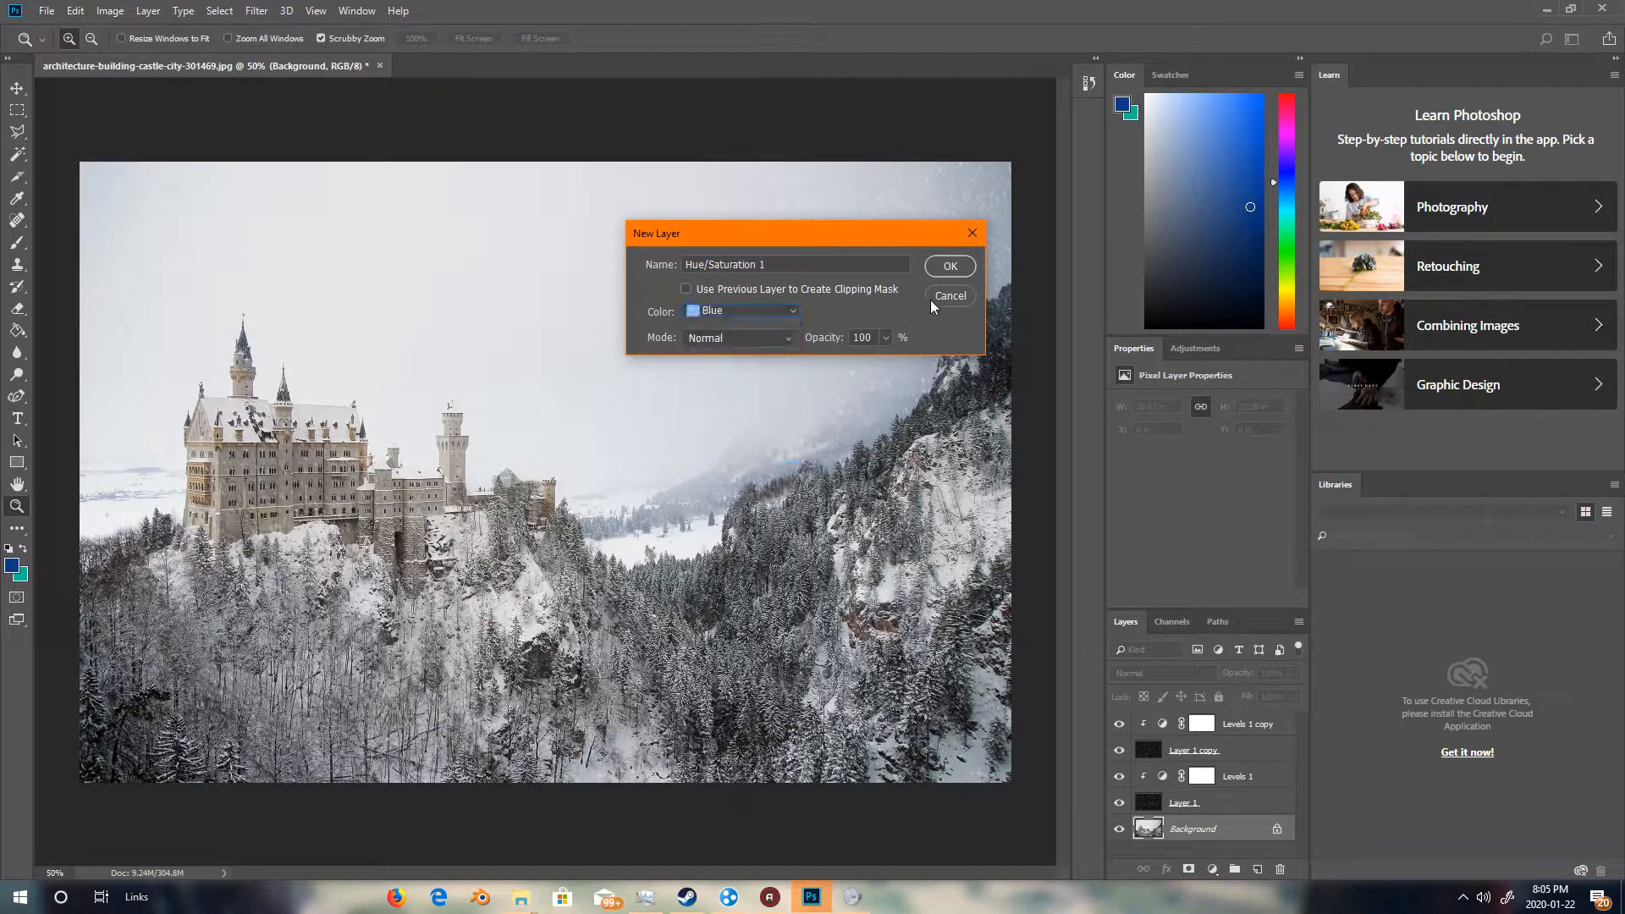
pyautogui.click(950, 267)
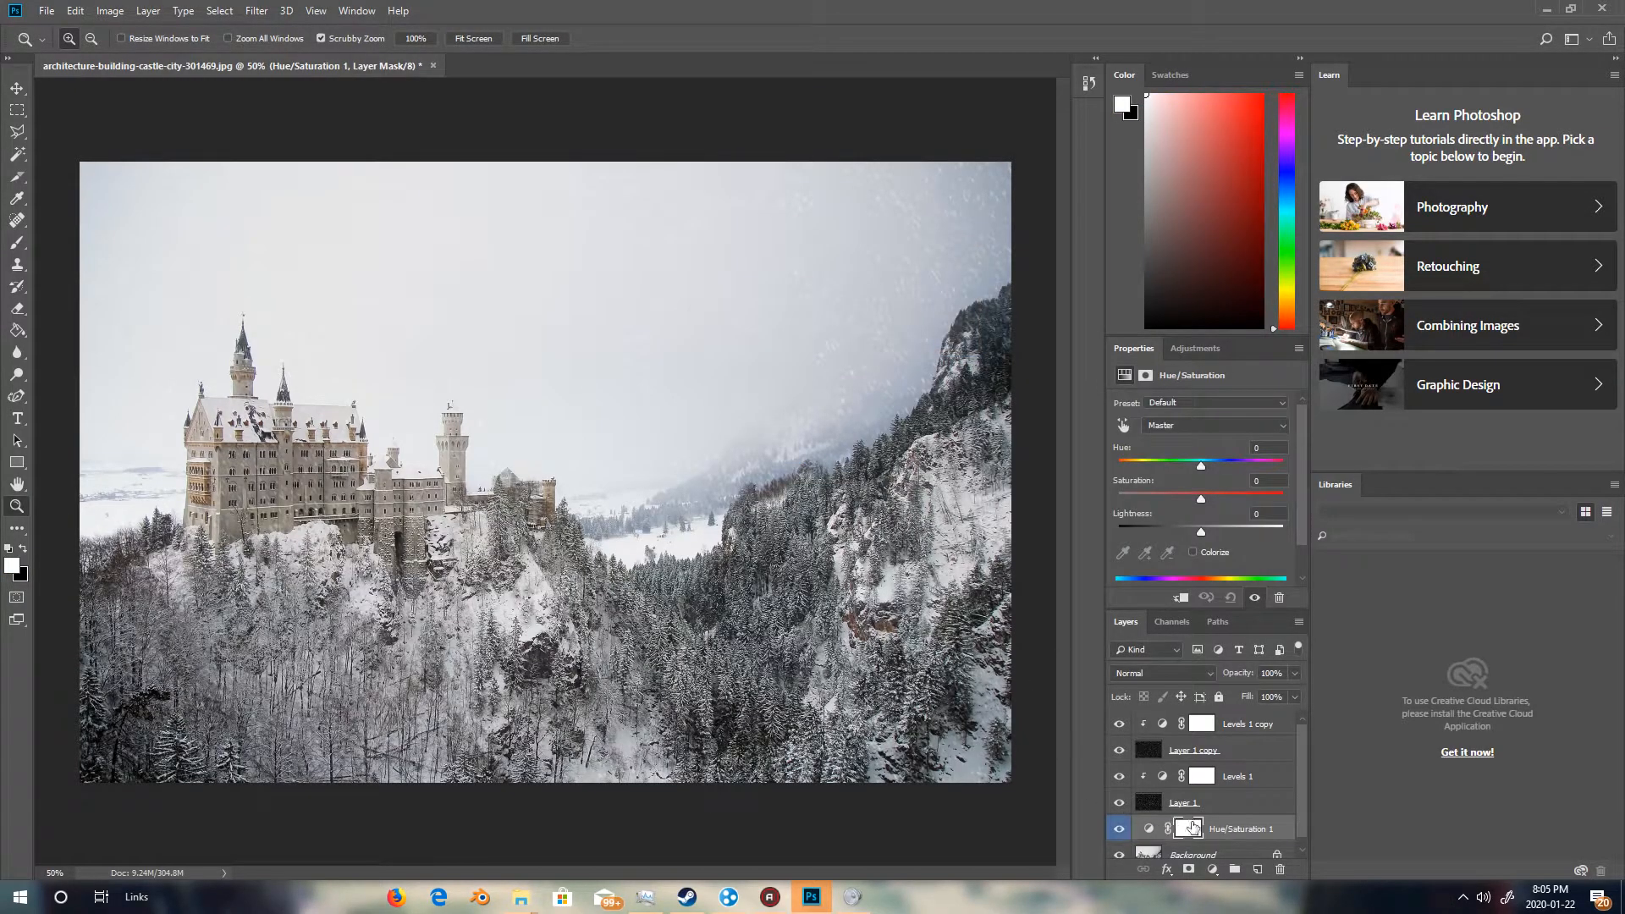
pyautogui.moveTo(1201, 531); pyautogui.dragTo(1212, 533)
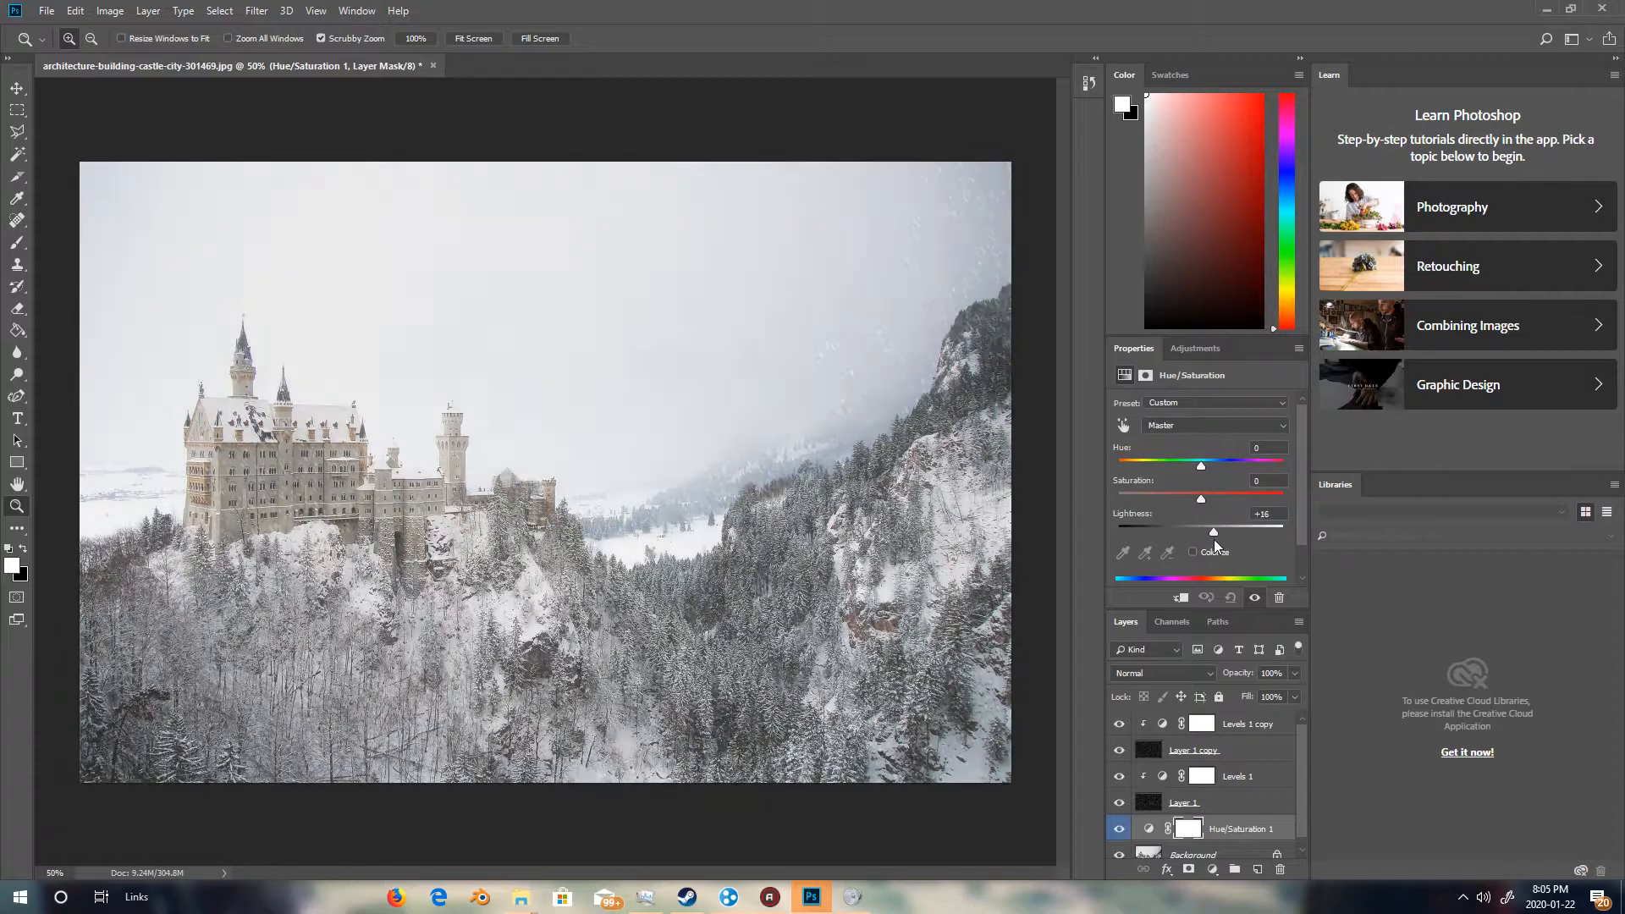
pyautogui.moveTo(1206, 471); pyautogui.dragTo(1273, 518)
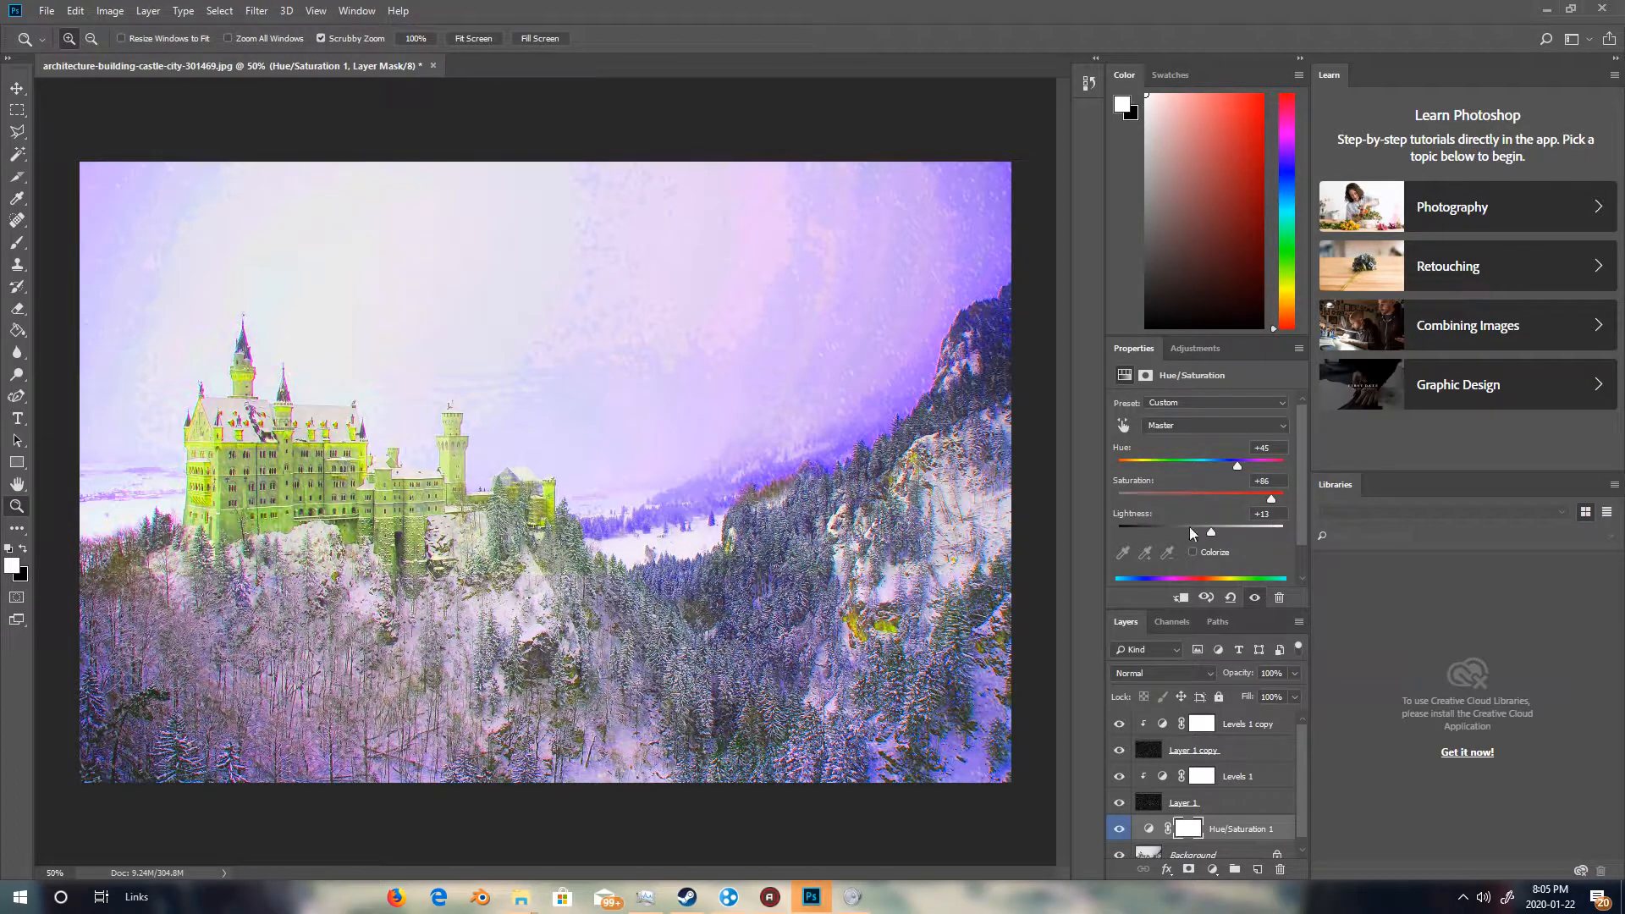
pyautogui.hotkey('ctrl', '2')
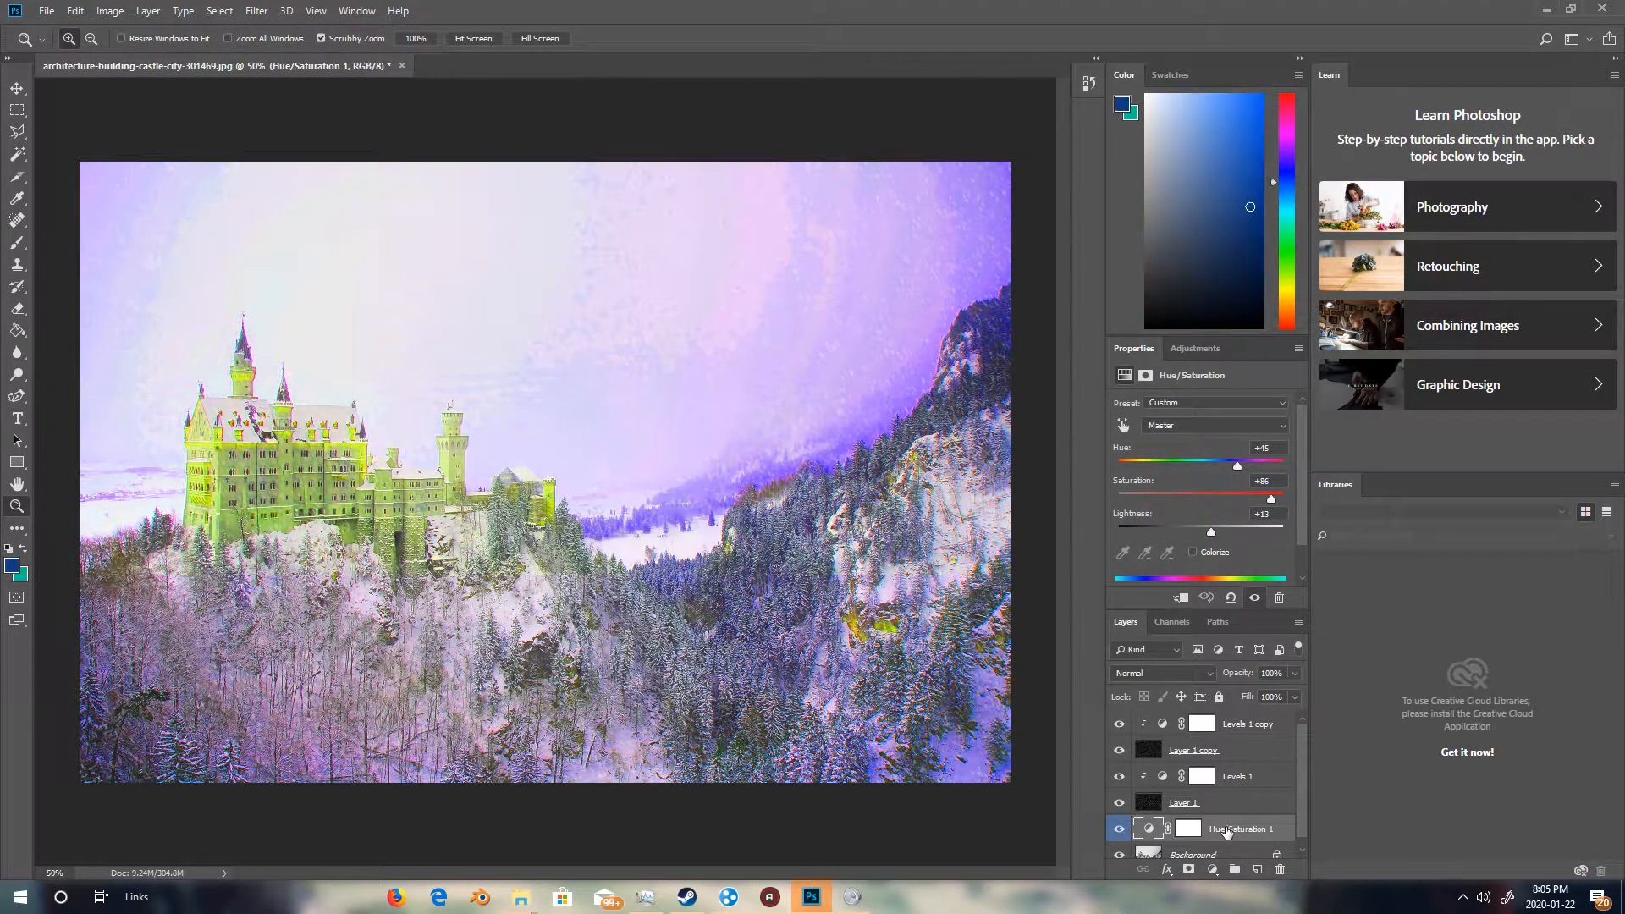
pyautogui.press('Delete')
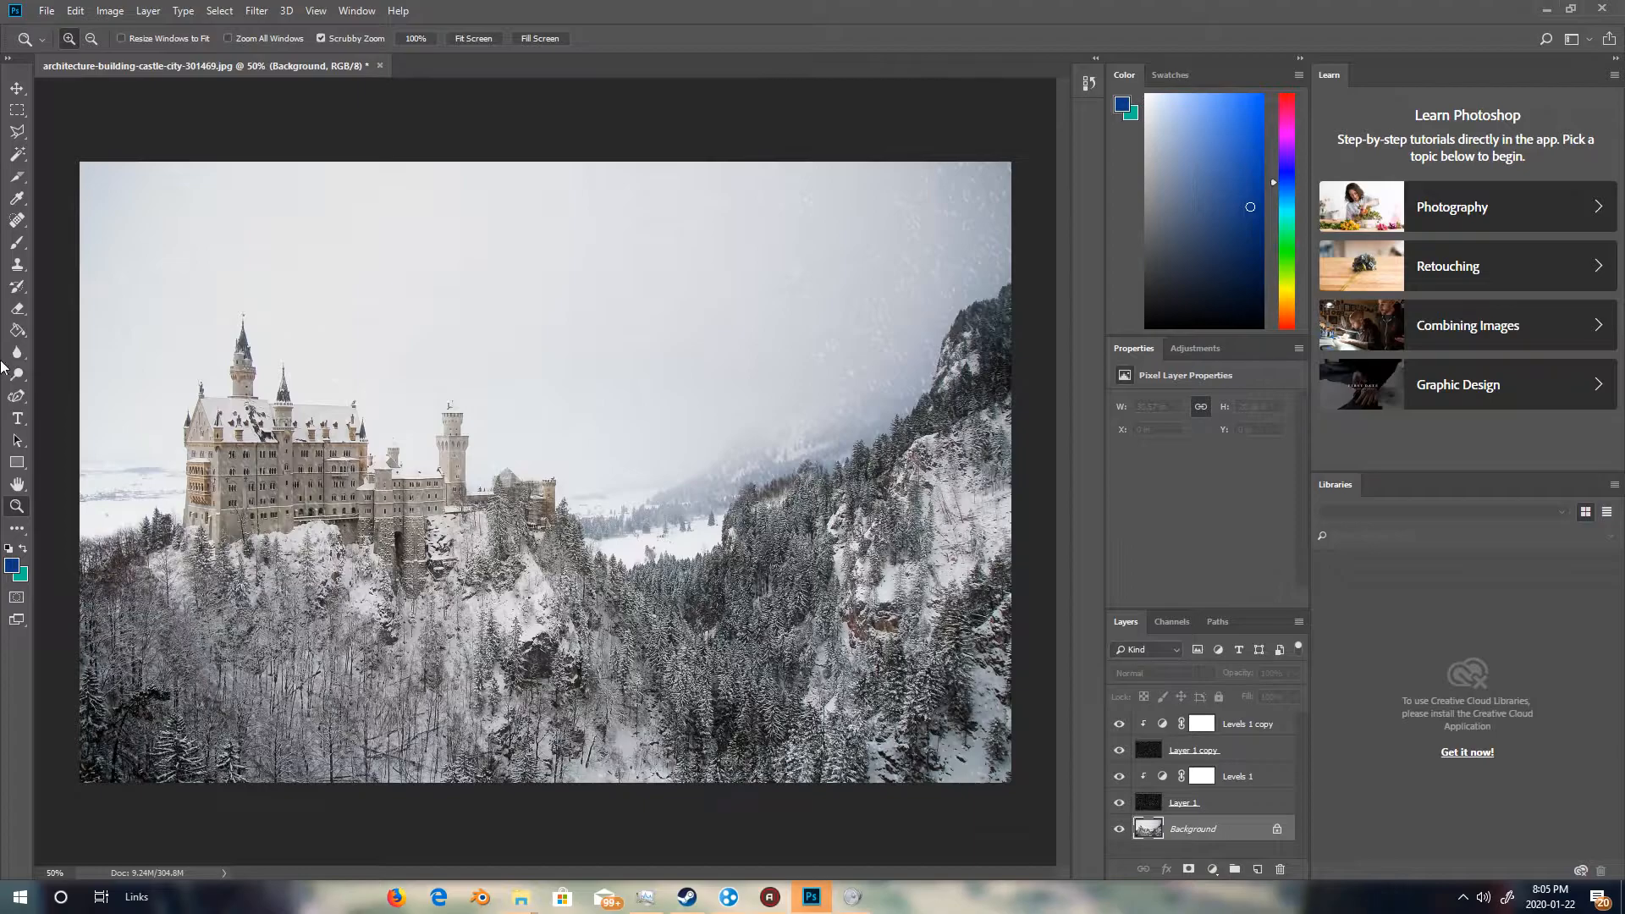
# Create a new empty layer above the Background and fill it with the blue foreground color using the Paint Bucket.
pyautogui.click(18, 334)
pyautogui.click(257, 11)
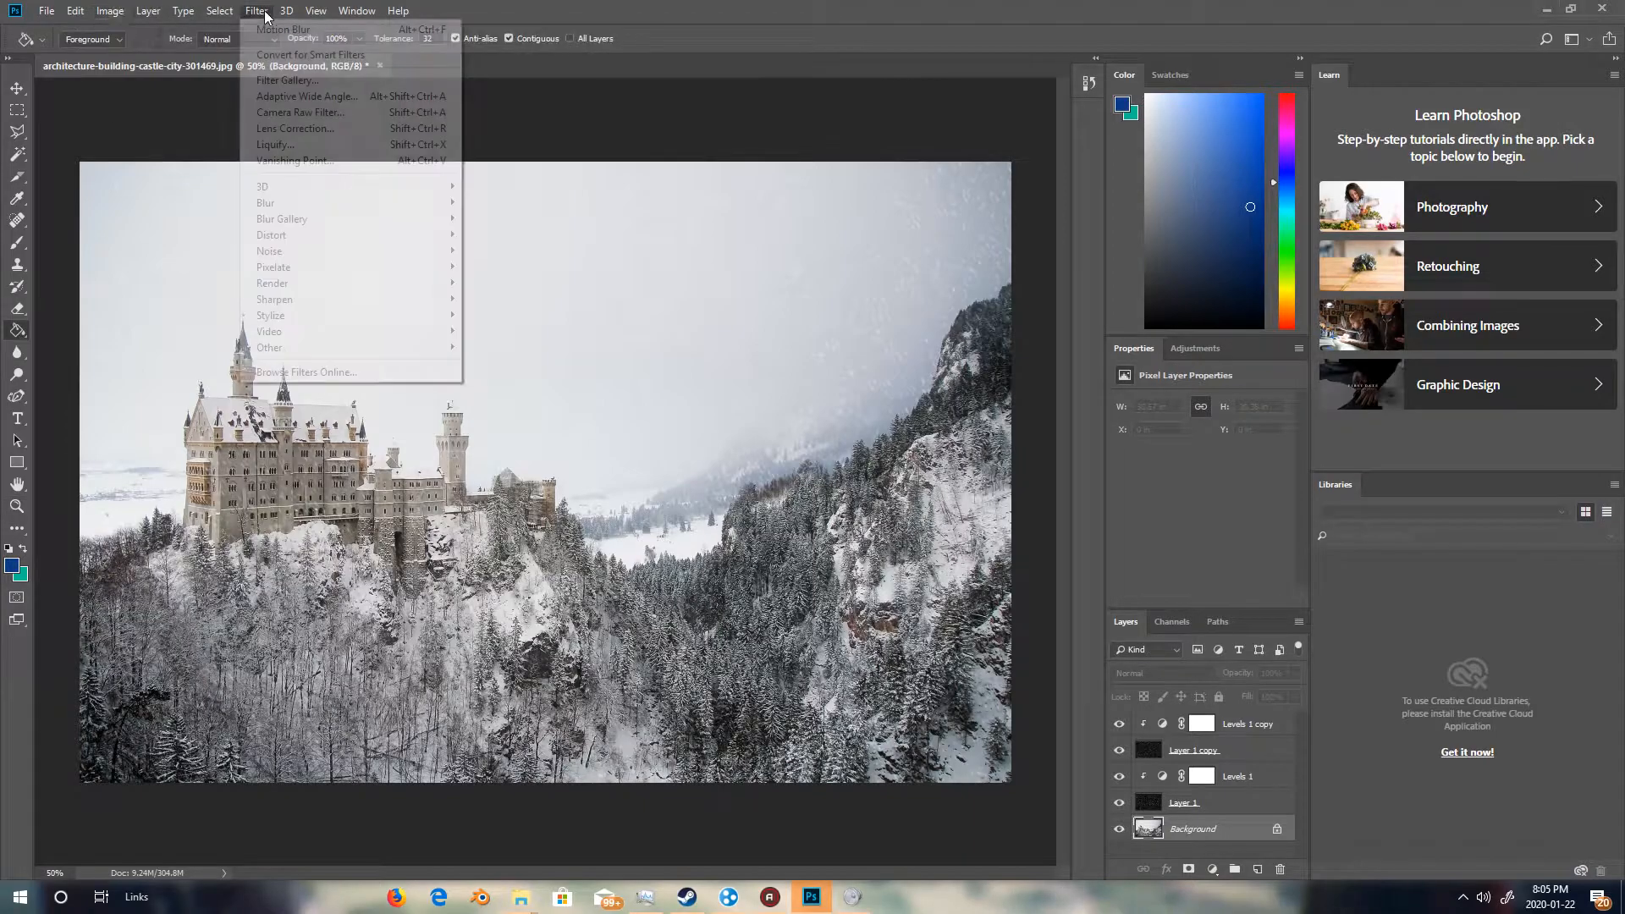
pyautogui.moveTo(279, 235)
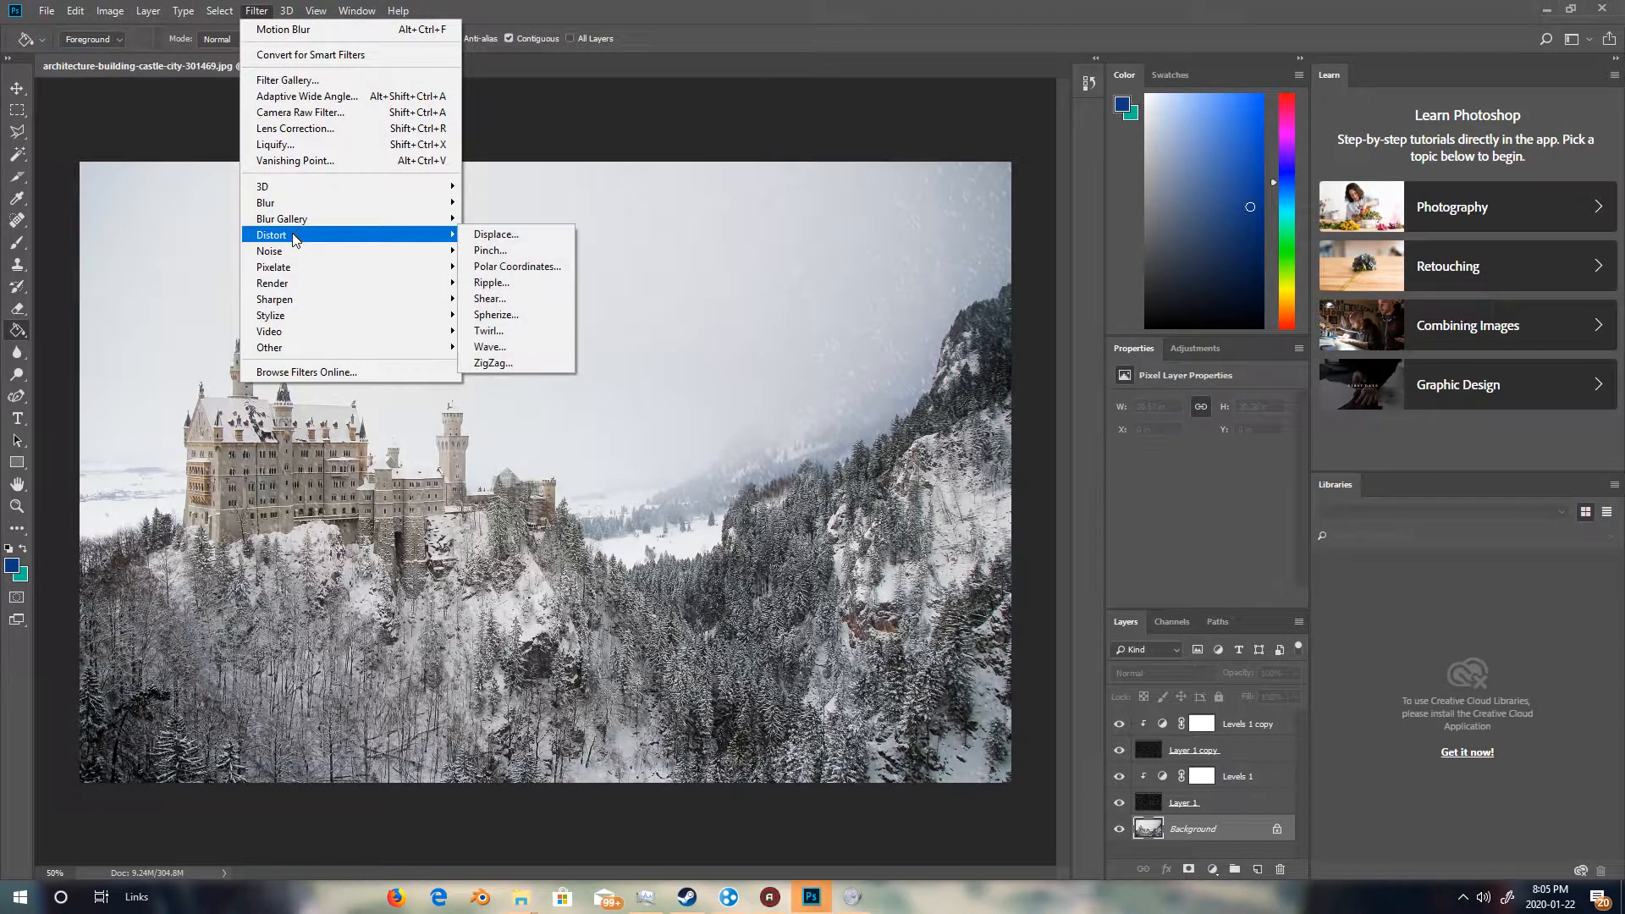
pyautogui.moveTo(82, 15)
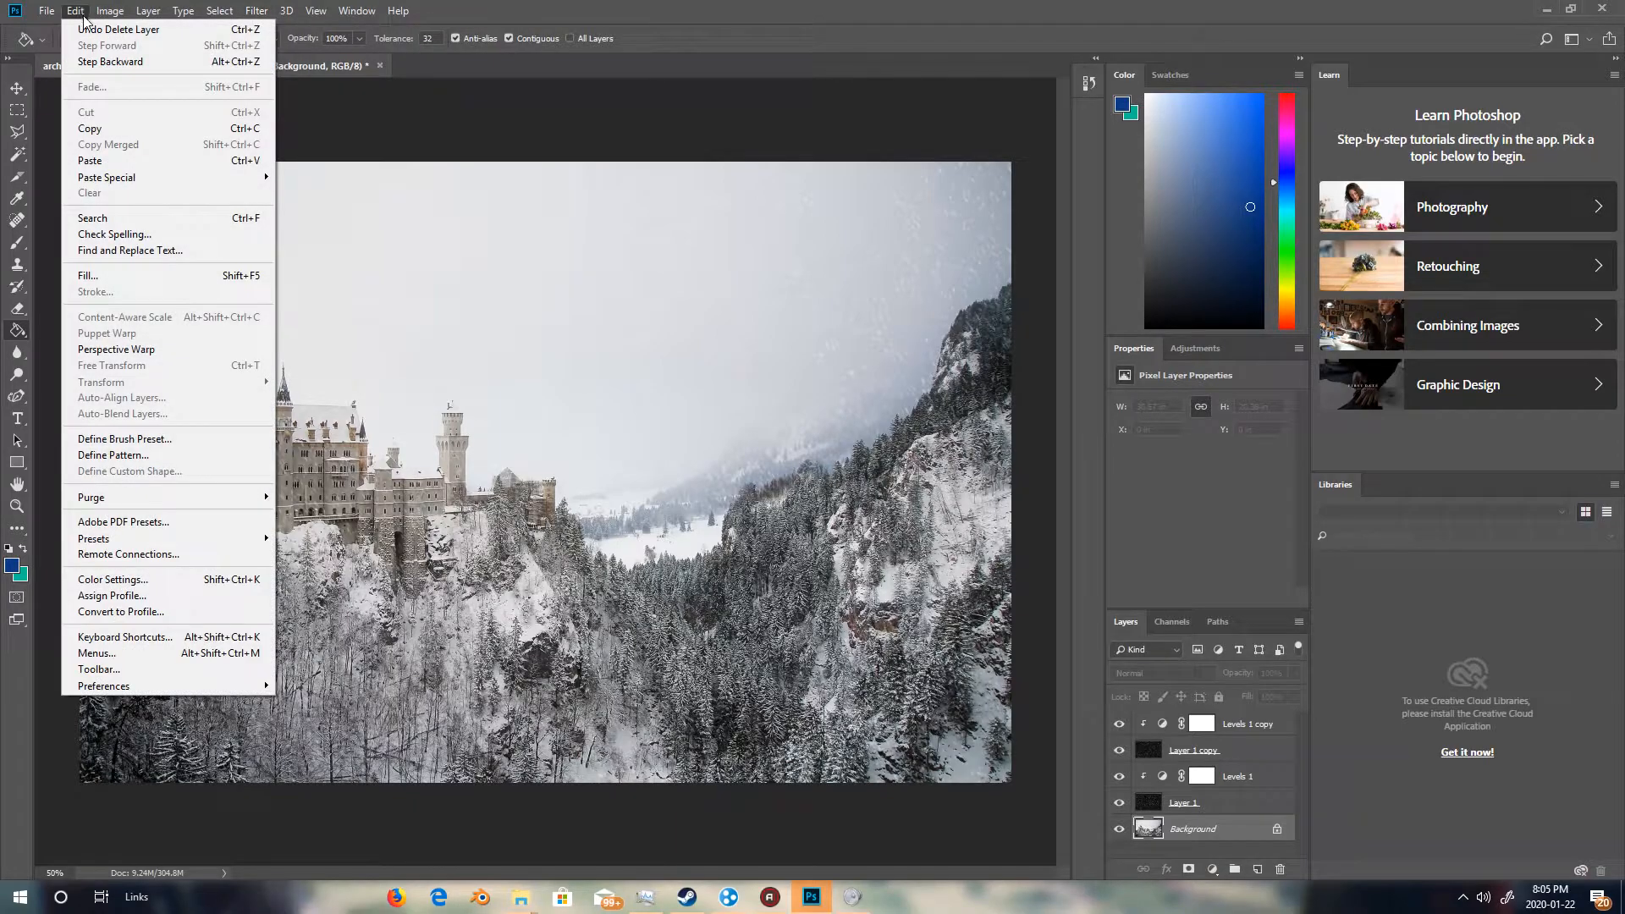
pyautogui.click(20, 337)
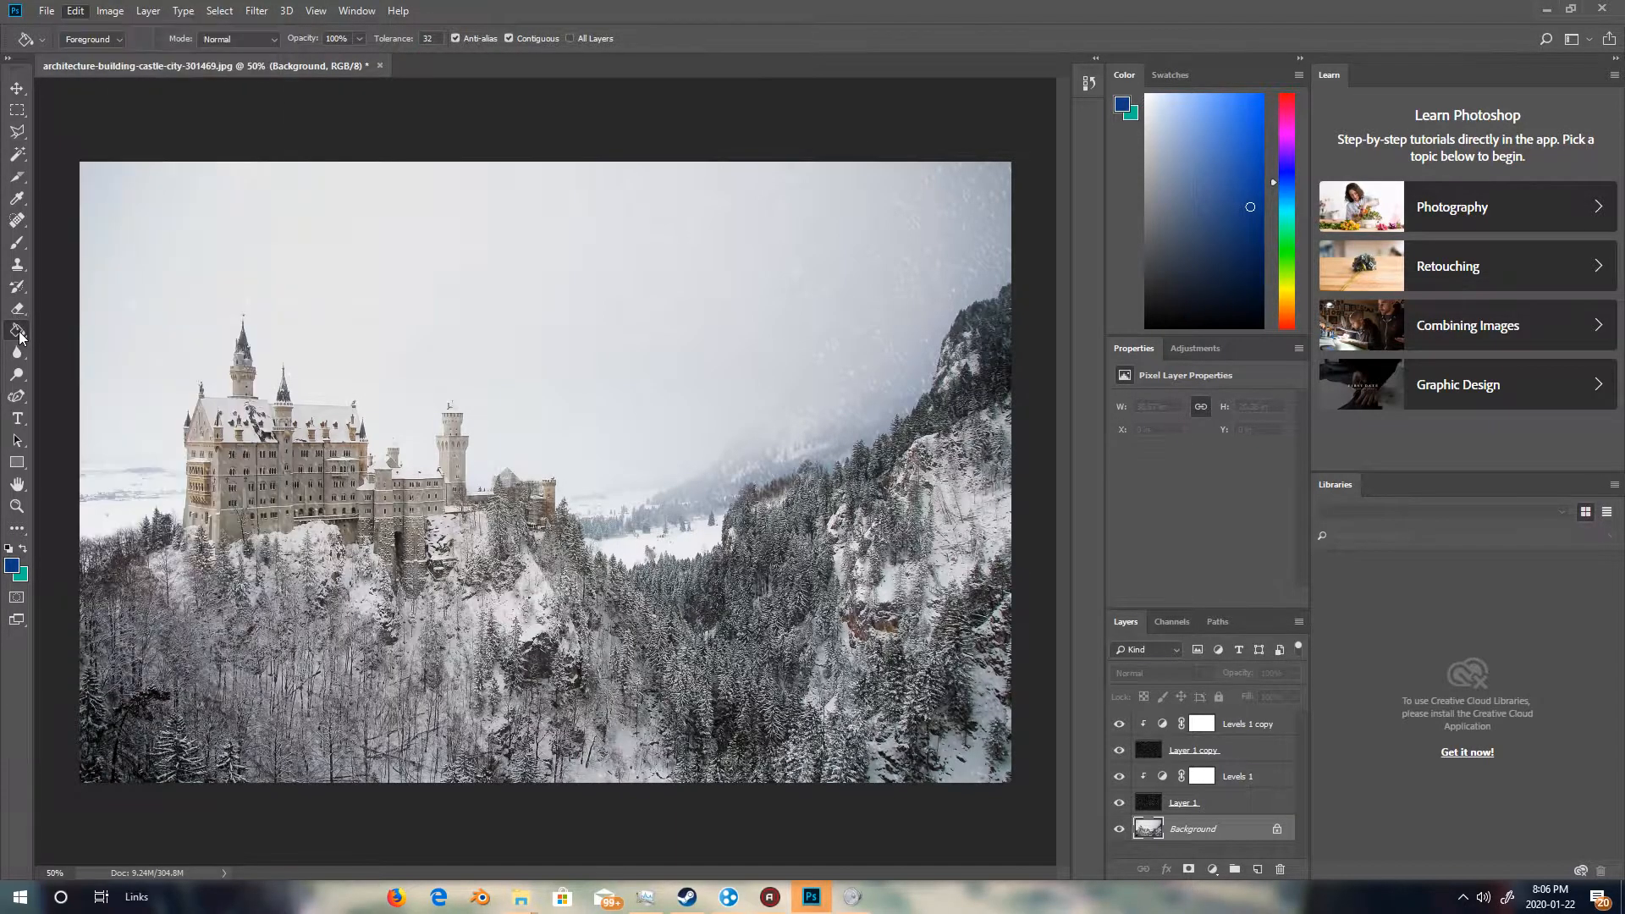
pyautogui.click(181, 11)
pyautogui.moveTo(149, 11)
pyautogui.moveTo(212, 30)
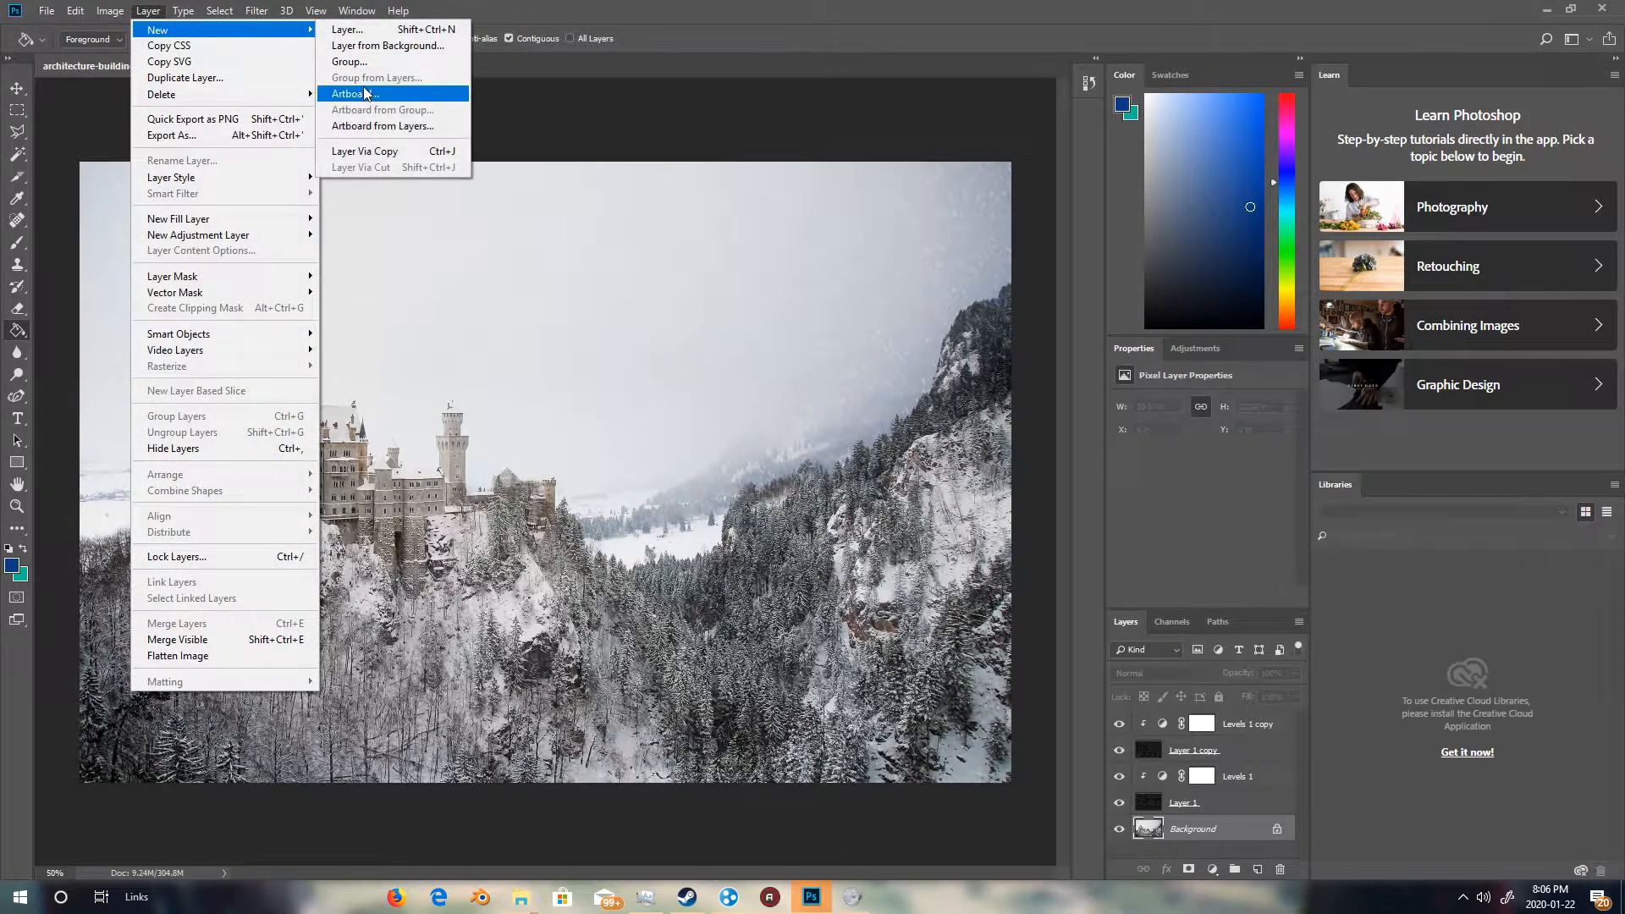
pyautogui.click(347, 30)
pyautogui.click(948, 268)
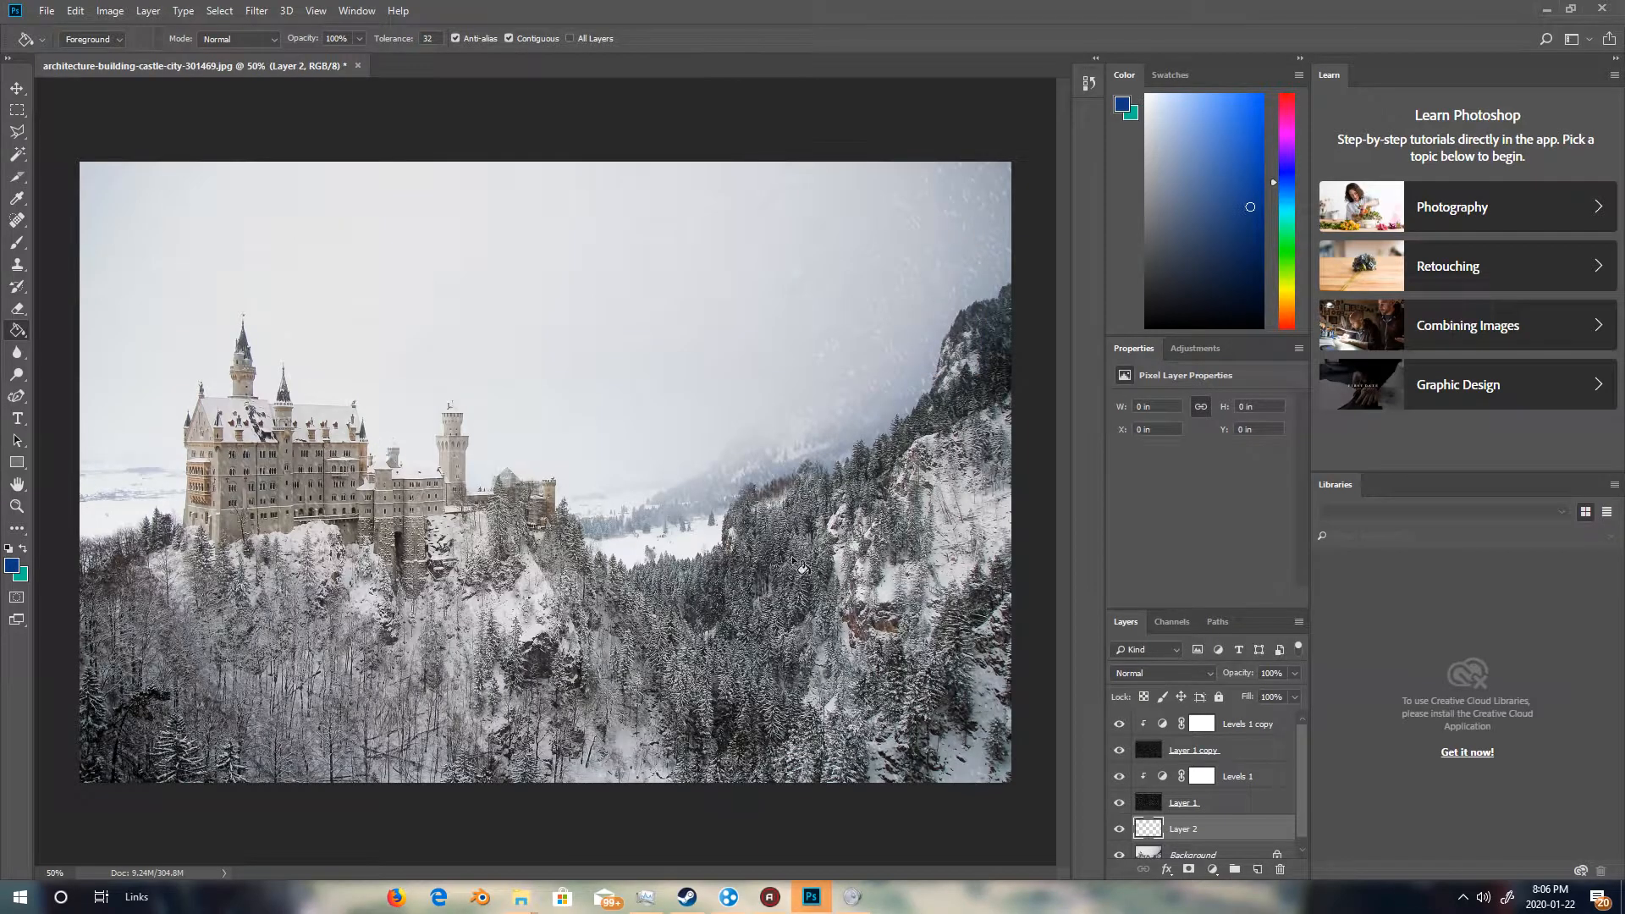
pyautogui.click(953, 736)
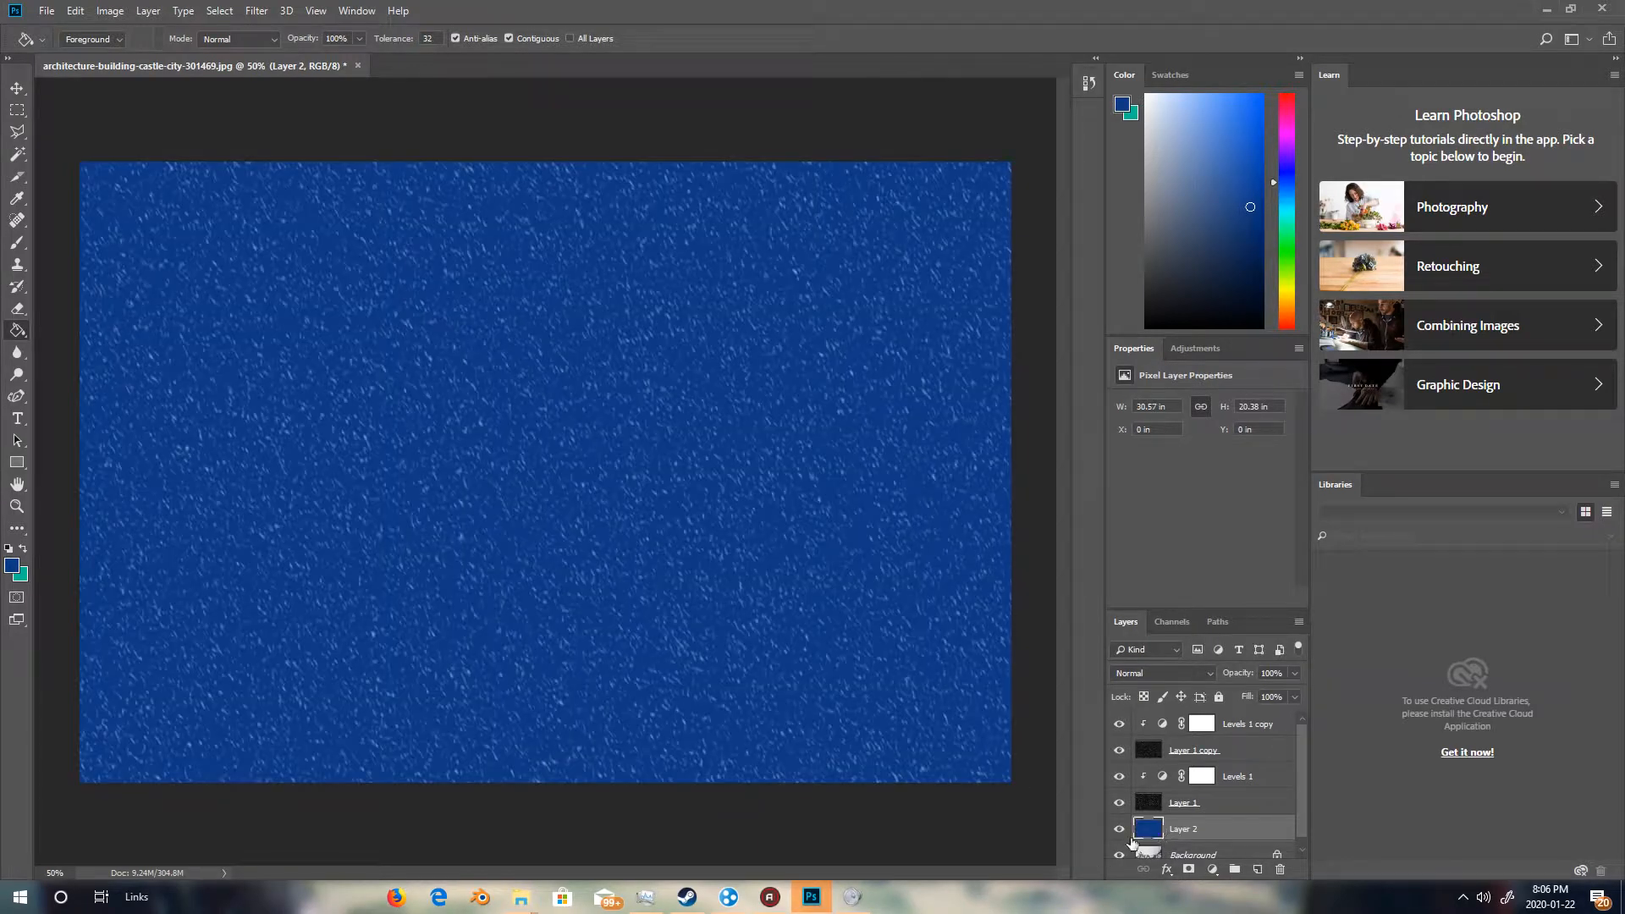
# Set the blue layer's blending options to Linear Light blend mode at 29% opacity.
pyautogui.press('h')
pyautogui.doubleClick(1160, 834)
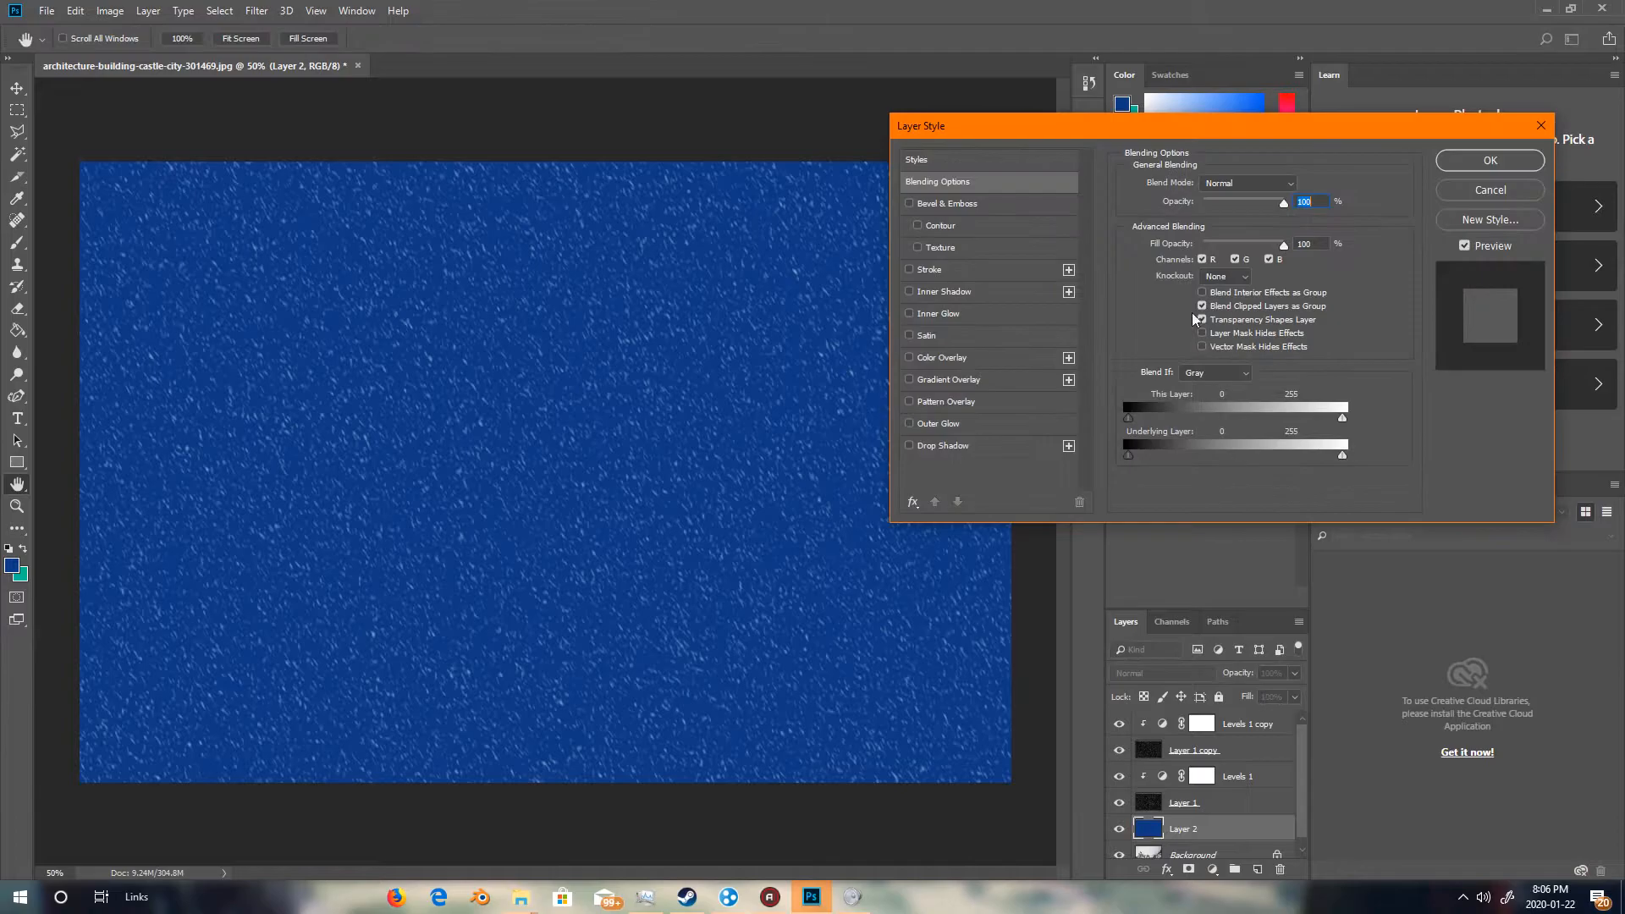
pyautogui.click(1226, 202)
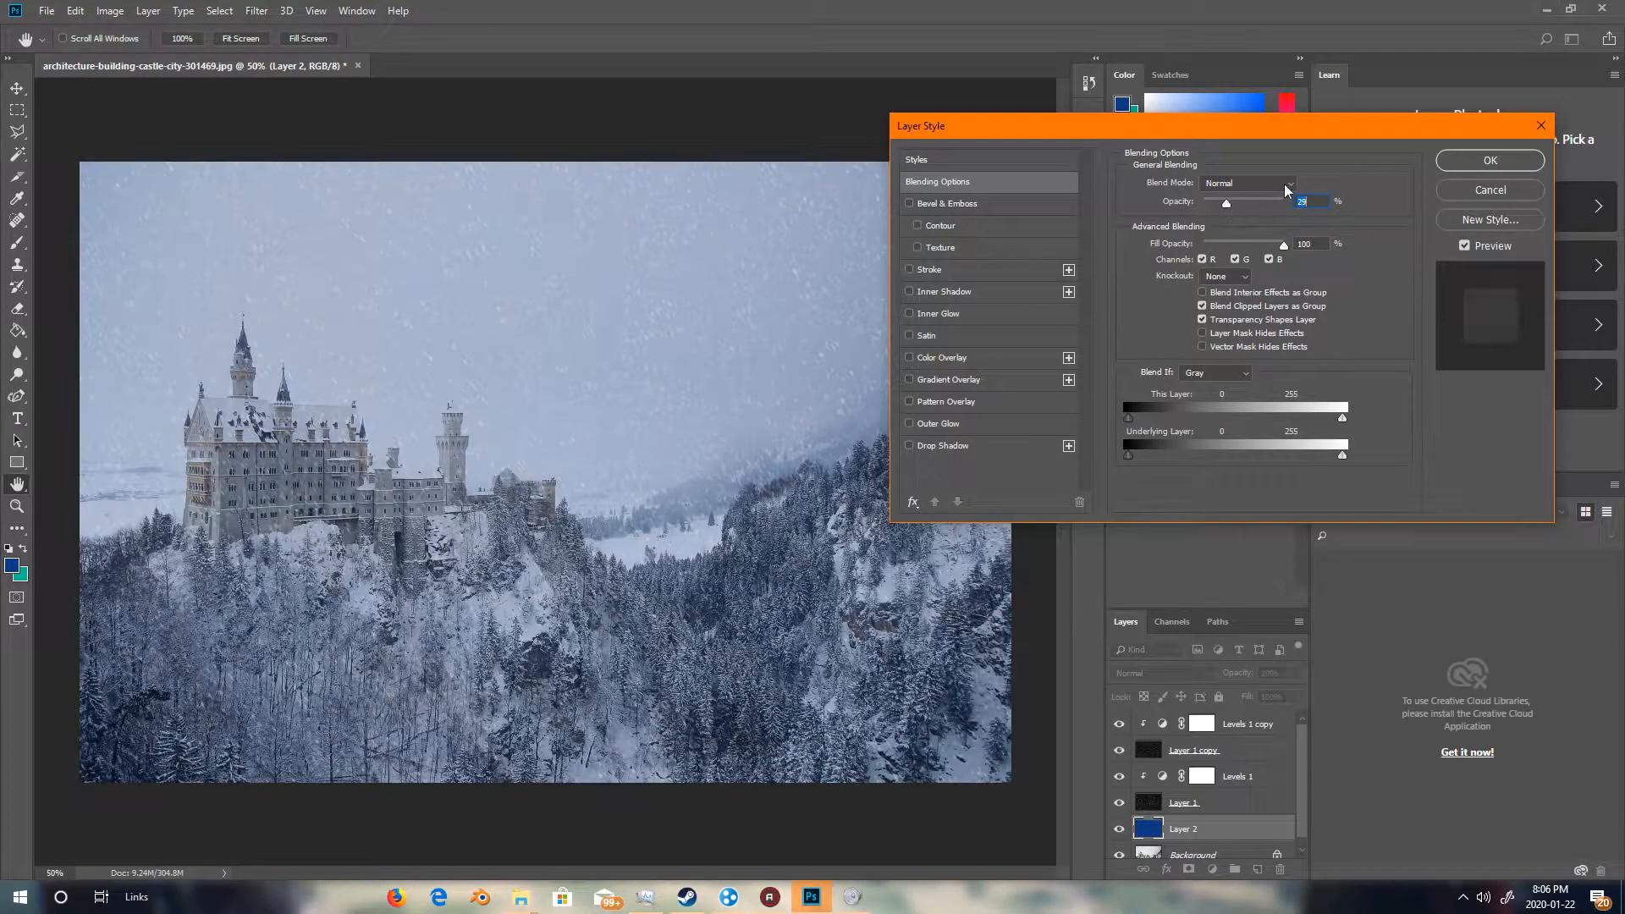
pyautogui.click(1255, 186)
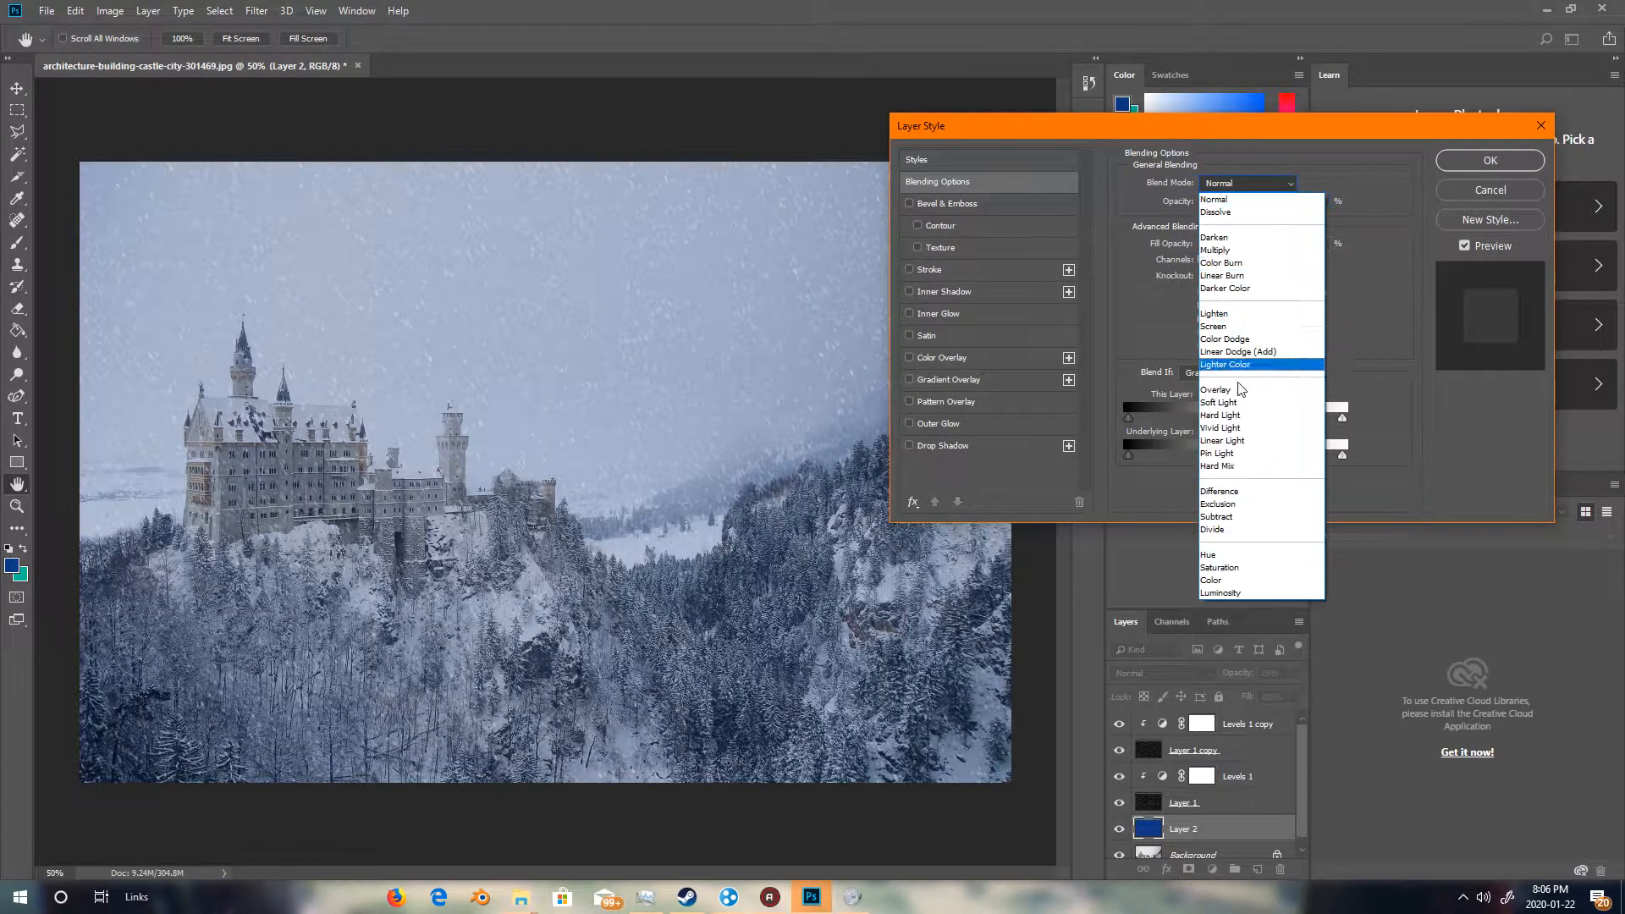
pyautogui.click(1226, 427)
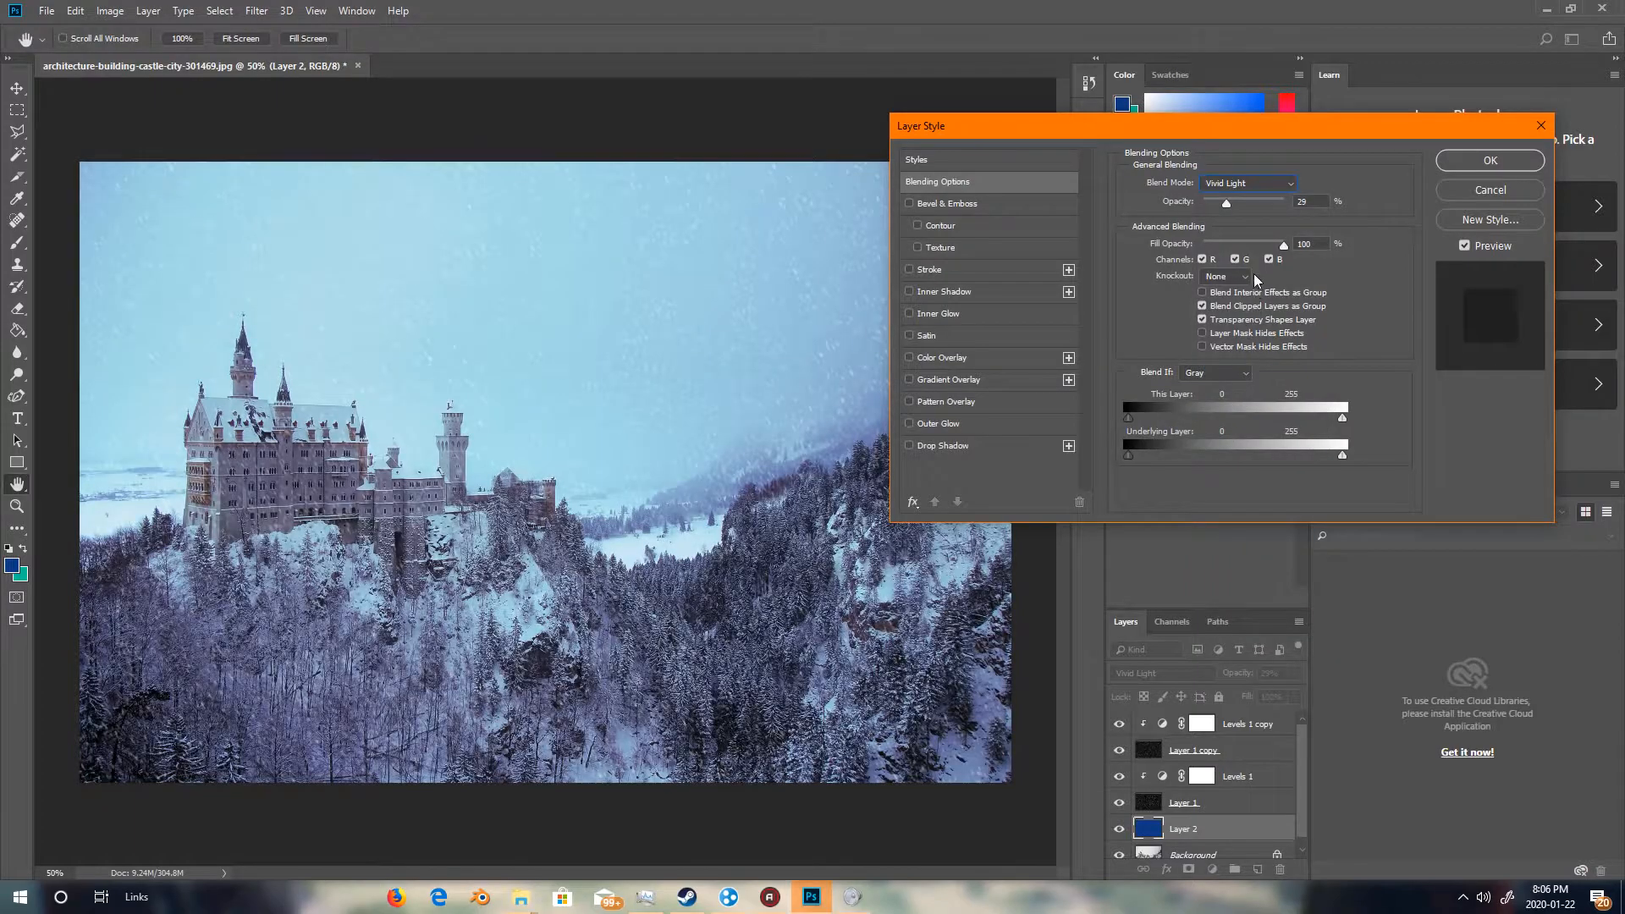
pyautogui.click(1245, 184)
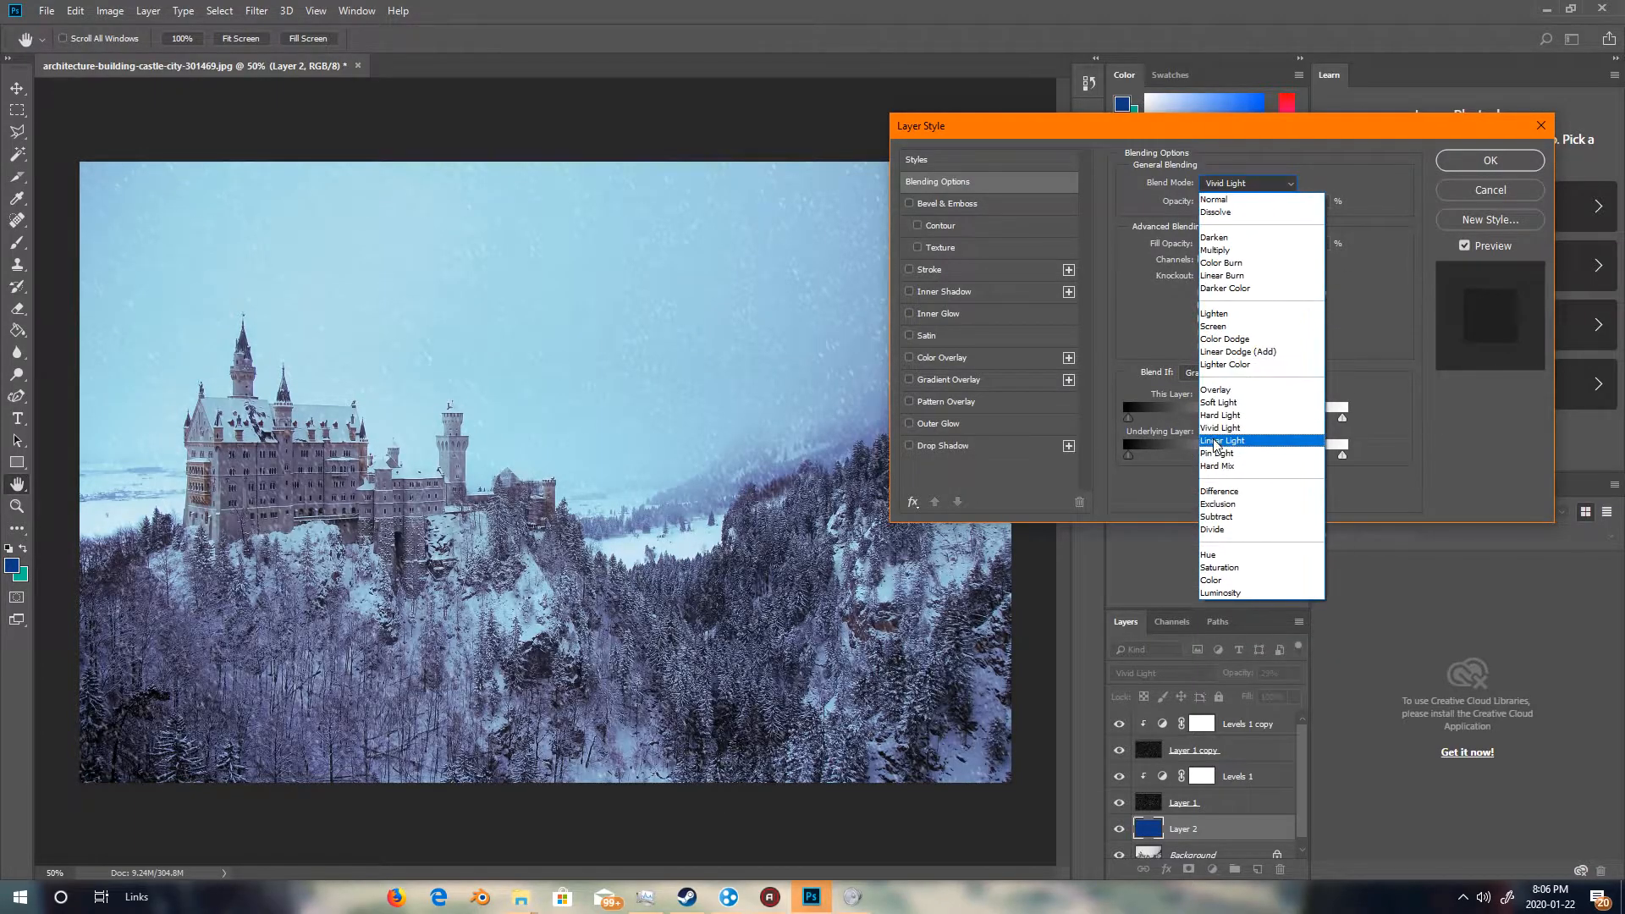
pyautogui.click(1222, 440)
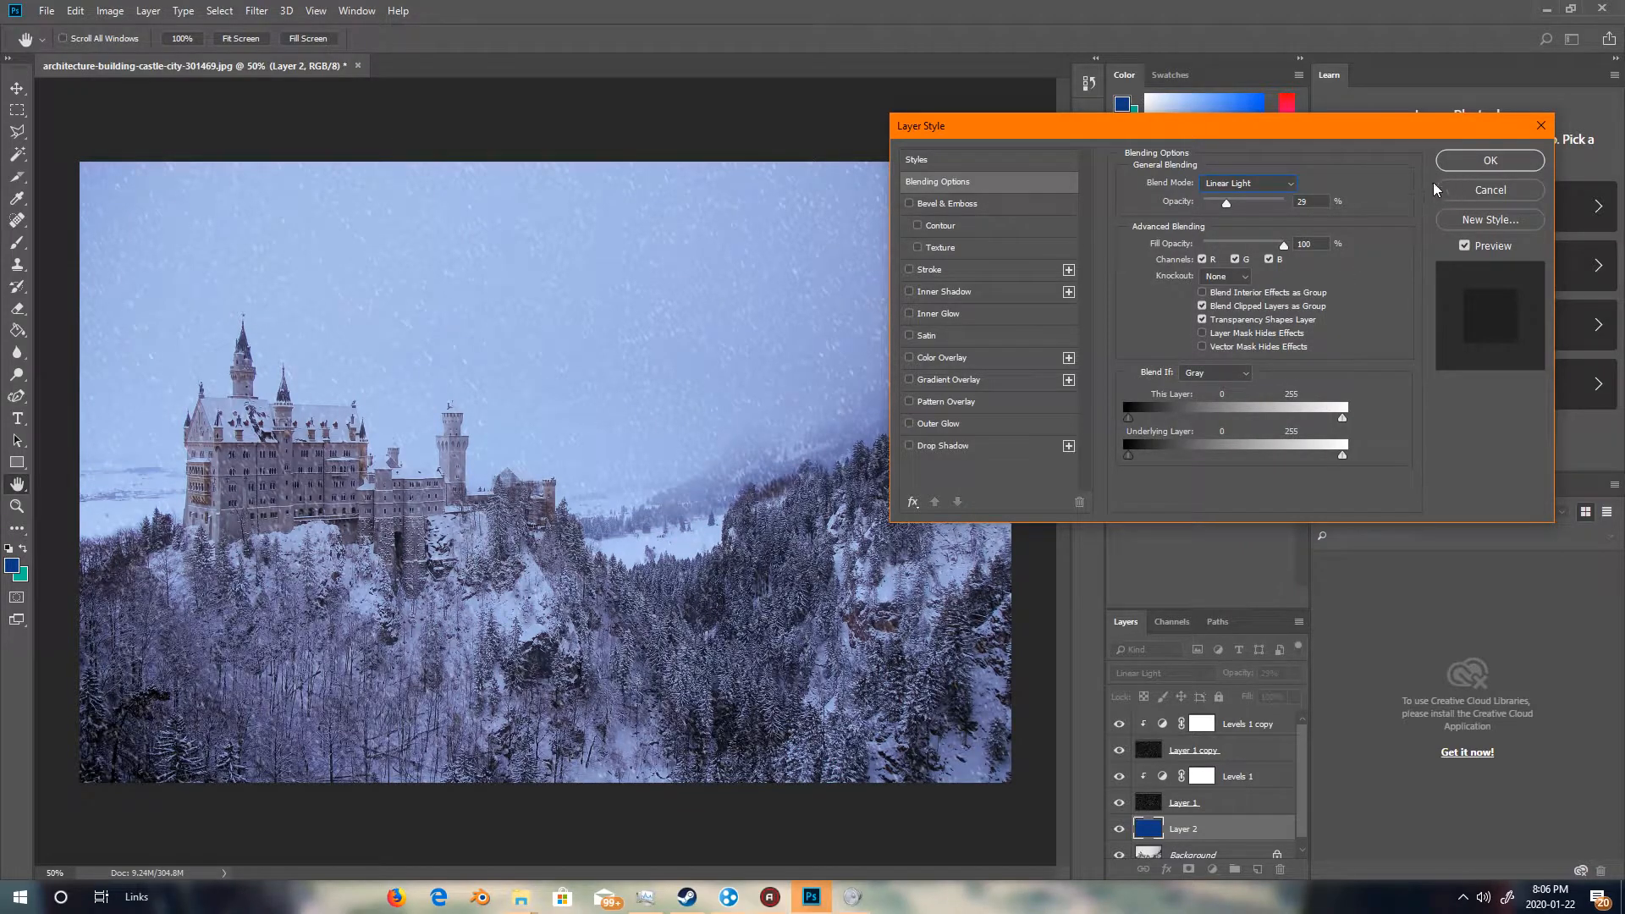
pyautogui.click(1490, 161)
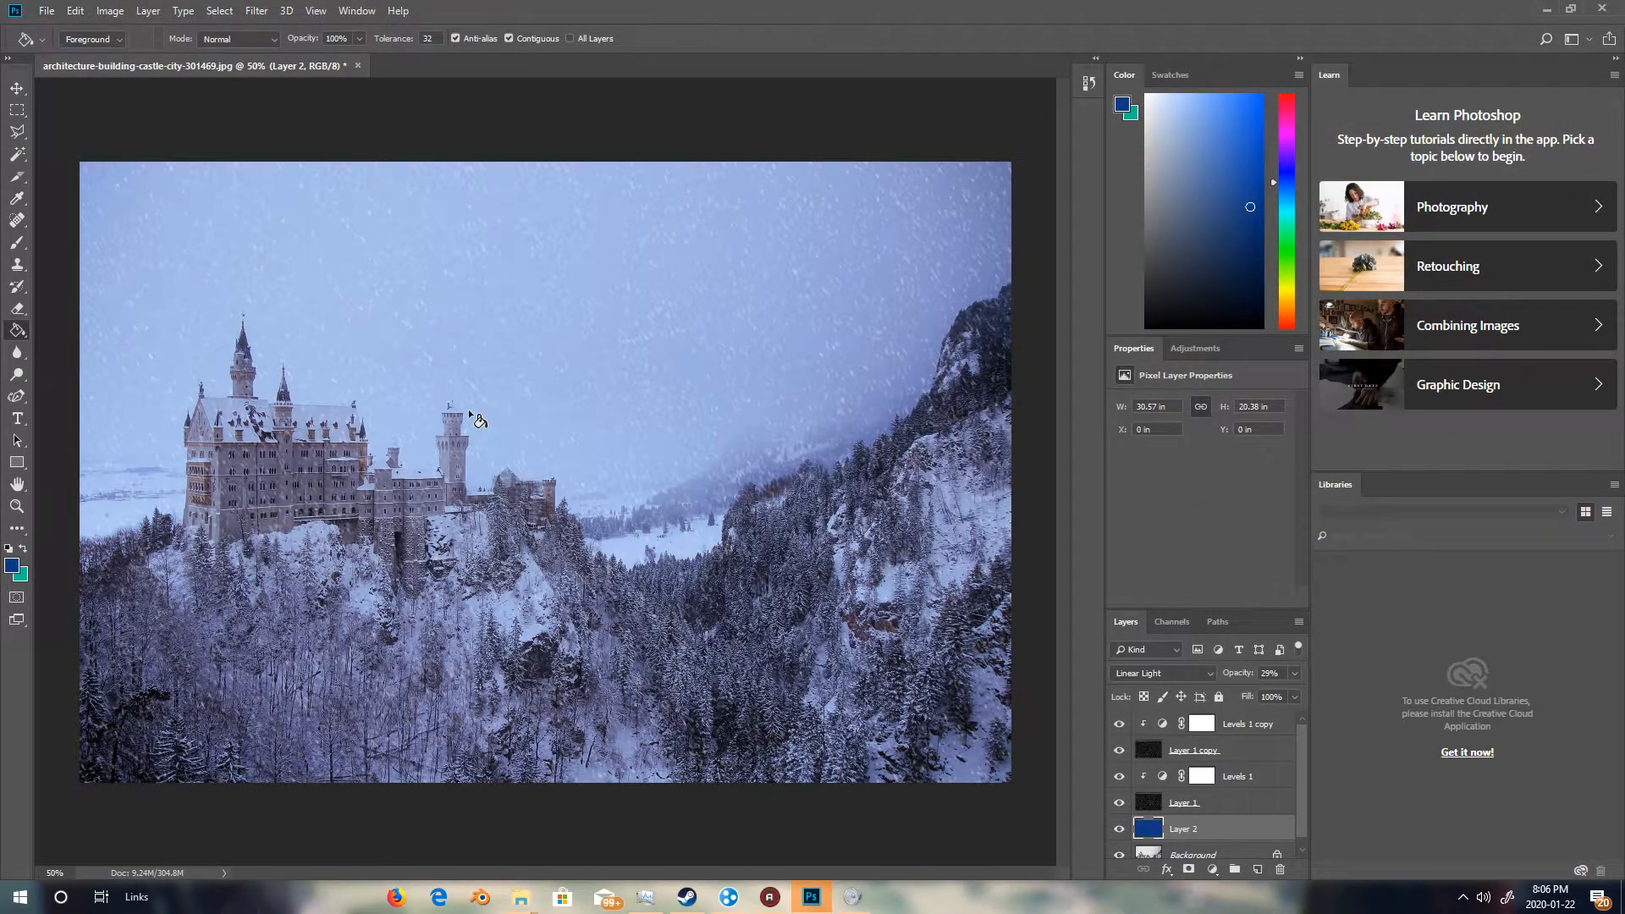